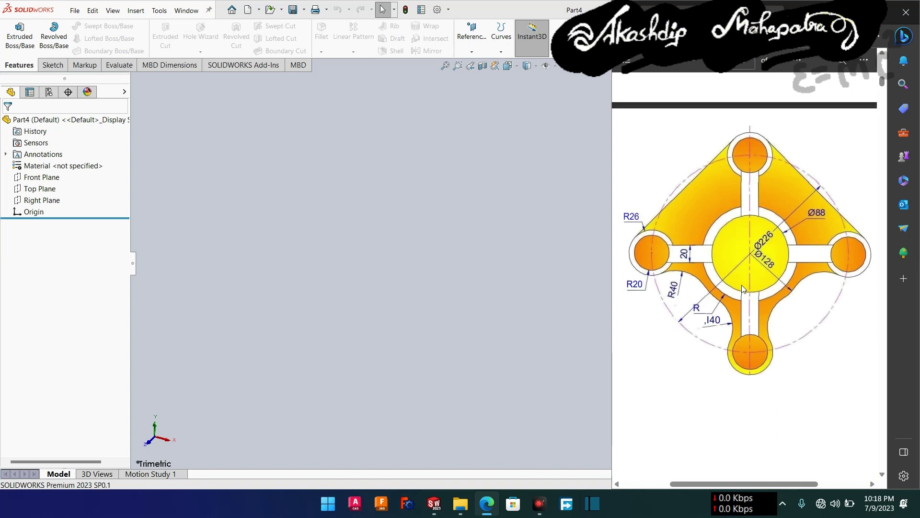
# Find the four-lobed plate drawing in the Edge PDF and bring the blank SOLIDWORKS part forward.
pyautogui.scroll(-5, 742, 286)
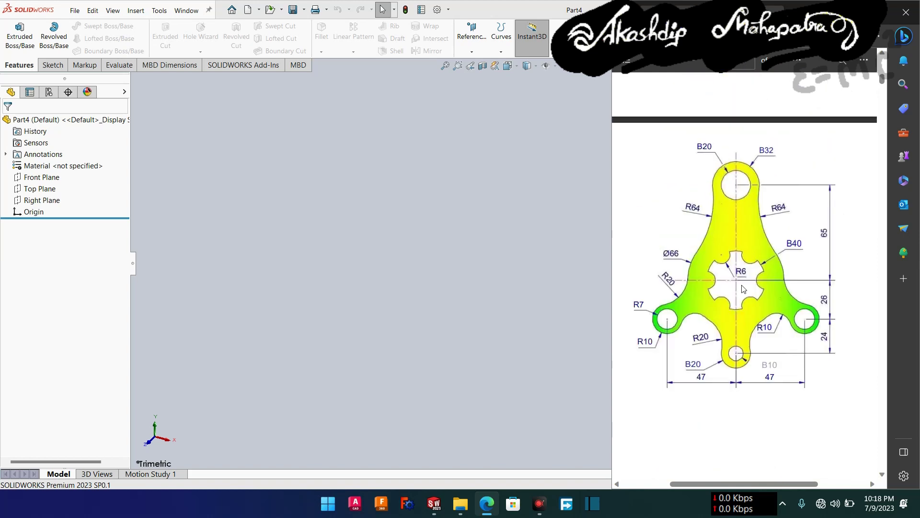
pyautogui.scroll(5, 743, 288)
pyautogui.scroll(-5, 747, 283)
pyautogui.scroll(-4, 748, 278)
pyautogui.scroll(-5, 748, 277)
pyautogui.scroll(-3, 748, 276)
pyautogui.scroll(-2, 748, 276)
pyautogui.scroll(-5, 748, 277)
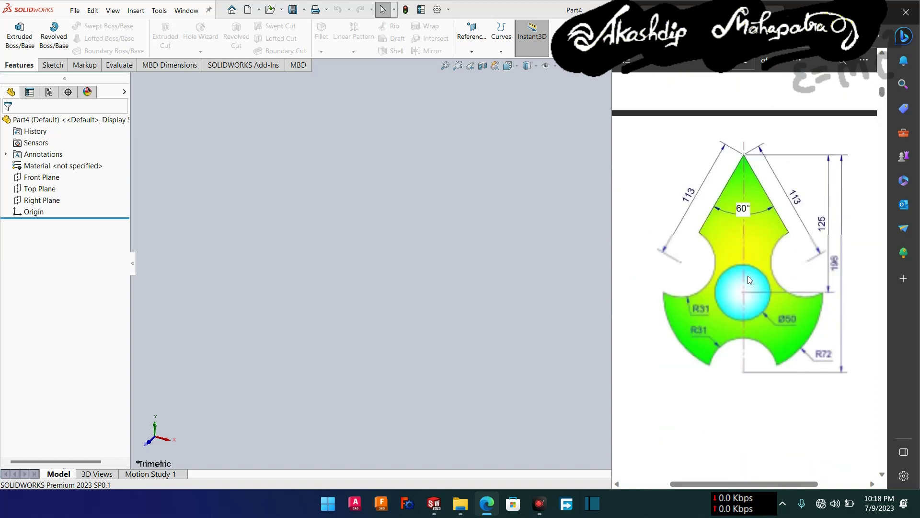
pyautogui.scroll(-3, 748, 277)
pyautogui.scroll(-3, 748, 276)
pyautogui.scroll(4, 748, 277)
pyautogui.scroll(3, 748, 277)
pyautogui.scroll(3, 749, 279)
pyautogui.scroll(8, 749, 280)
pyautogui.scroll(3, 749, 280)
pyautogui.scroll(1, 749, 280)
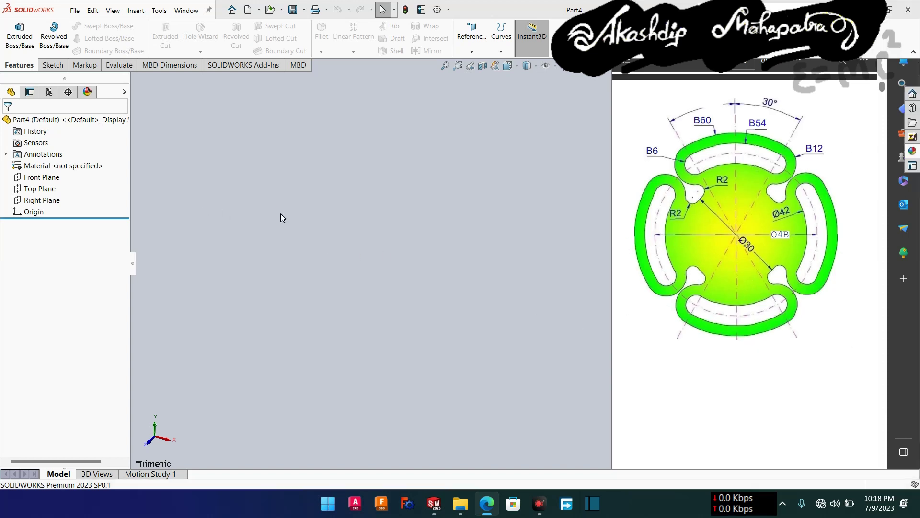
pyautogui.click(400, 240)
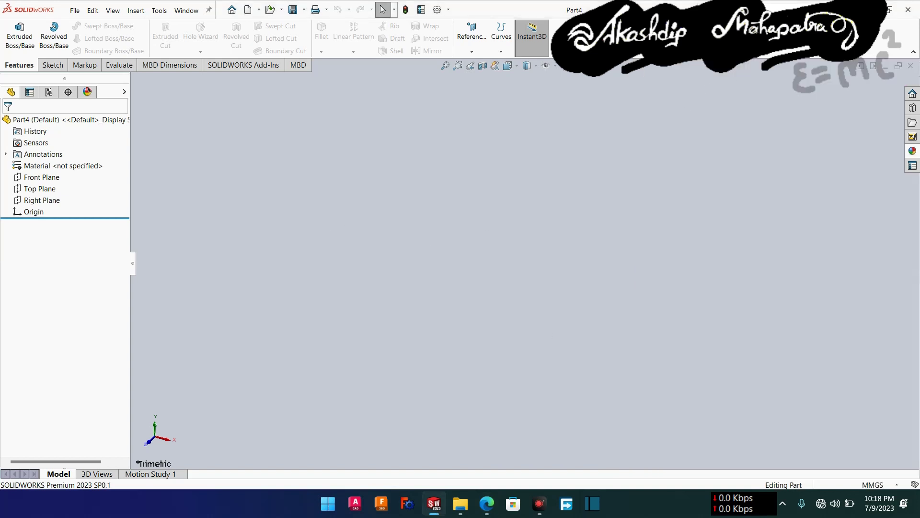
pyautogui.click(890, 10)
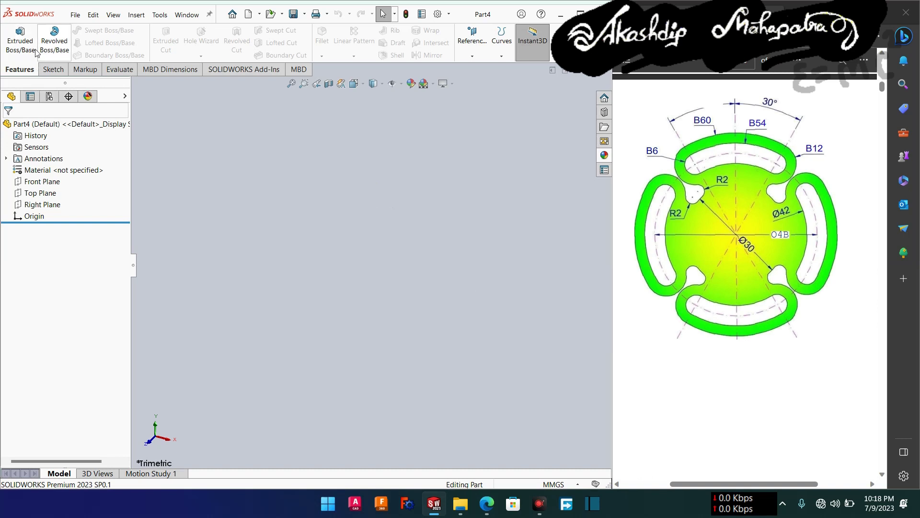
# Start an Extruded Boss/Base sketch on the Front Plane and begin a circle at the origin.
pyautogui.click(20, 40)
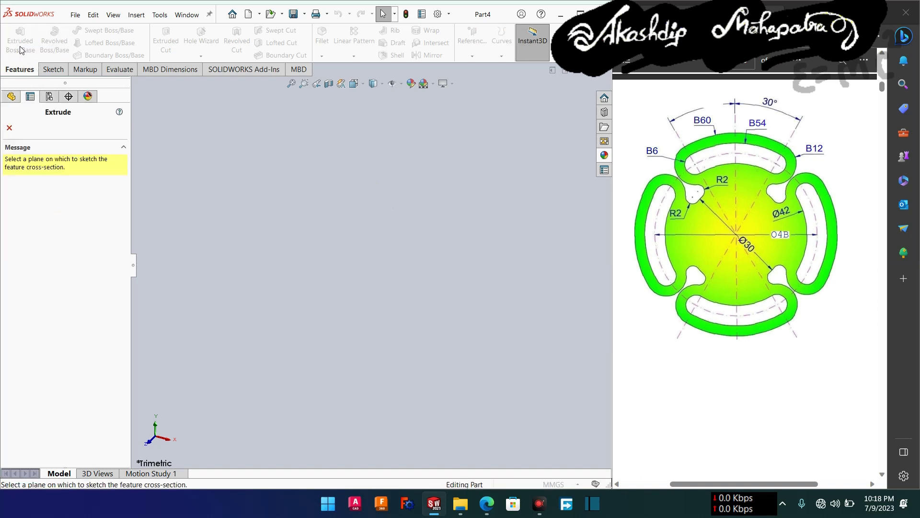
pyautogui.click(225, 154)
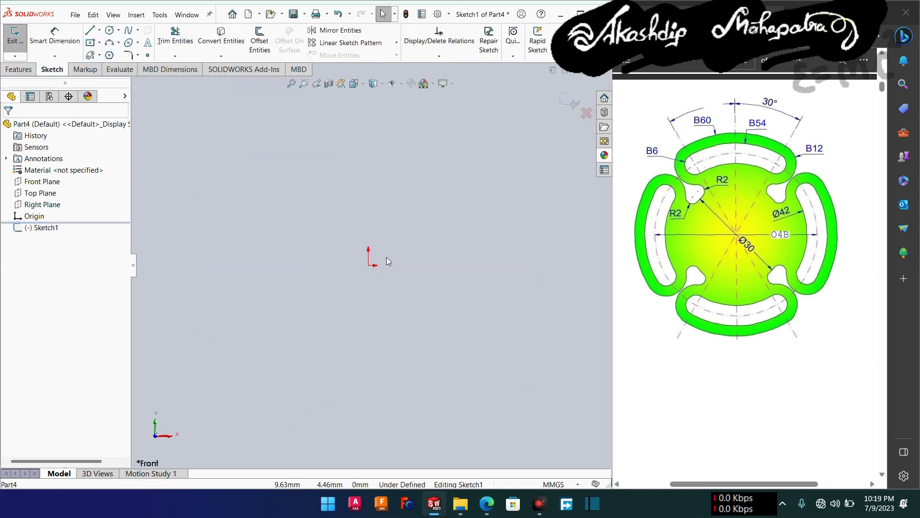
pyautogui.press('c')
pyautogui.rightClick(290, 217)
pyautogui.press('Escape')
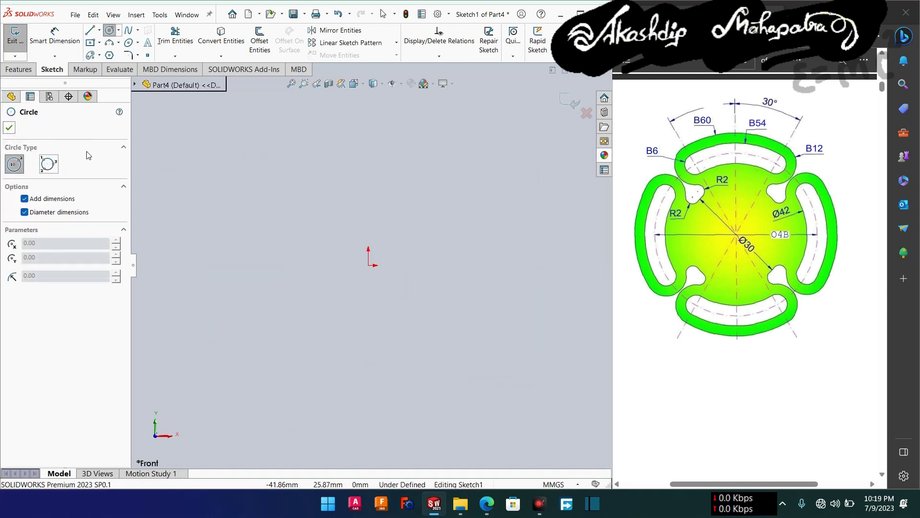
pyautogui.click(368, 265)
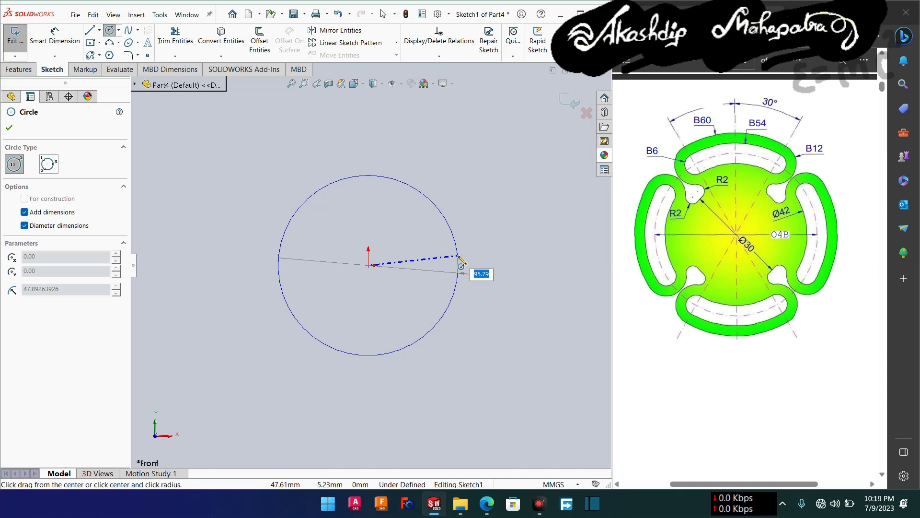
# Give the first circle a 30 diameter and start a second circle at the origin.
pyautogui.write('30')
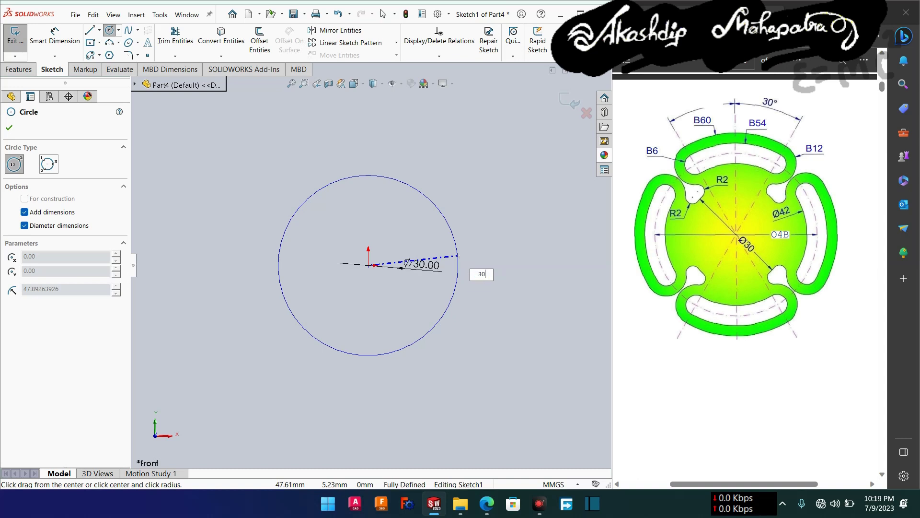
pyautogui.press('Return')
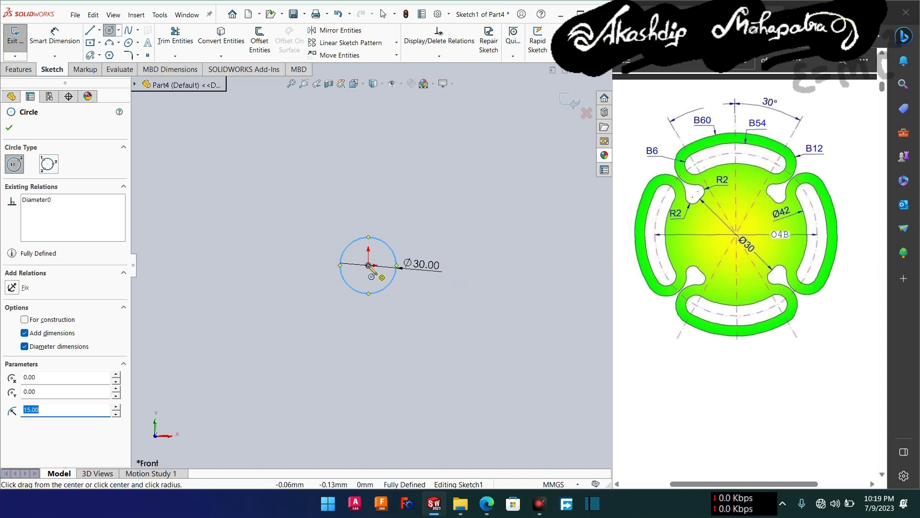
pyautogui.click(368, 265)
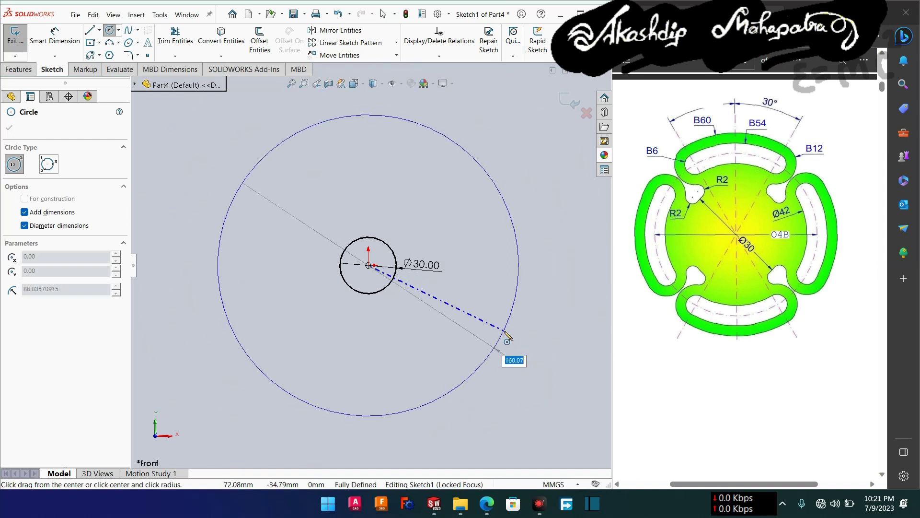
# Place the larger concentric circle and set its diameter to 48.
pyautogui.click(500, 346)
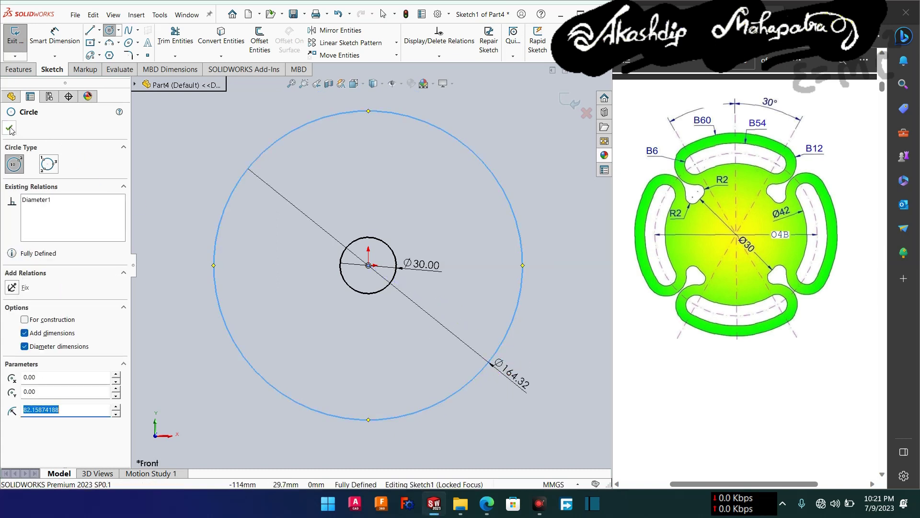
pyautogui.click(9, 128)
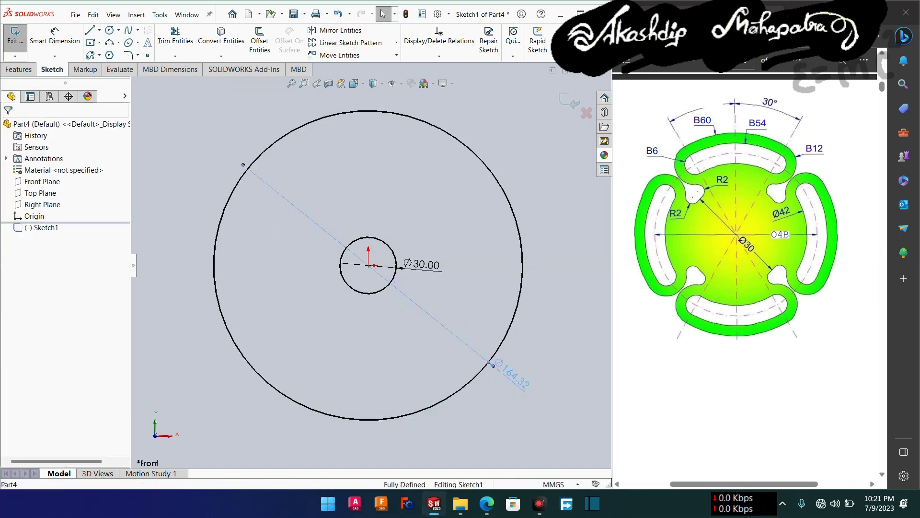
pyautogui.doubleClick(515, 374)
pyautogui.write('48')
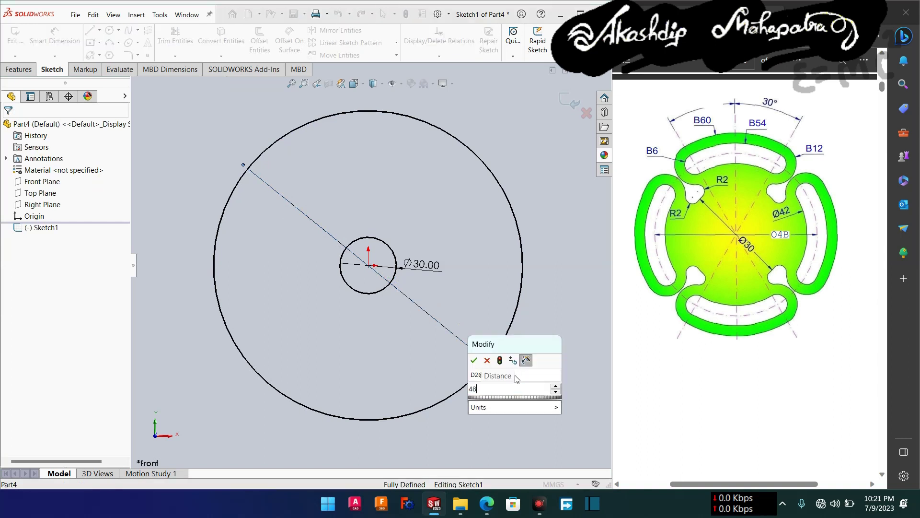
pyautogui.press('Escape')
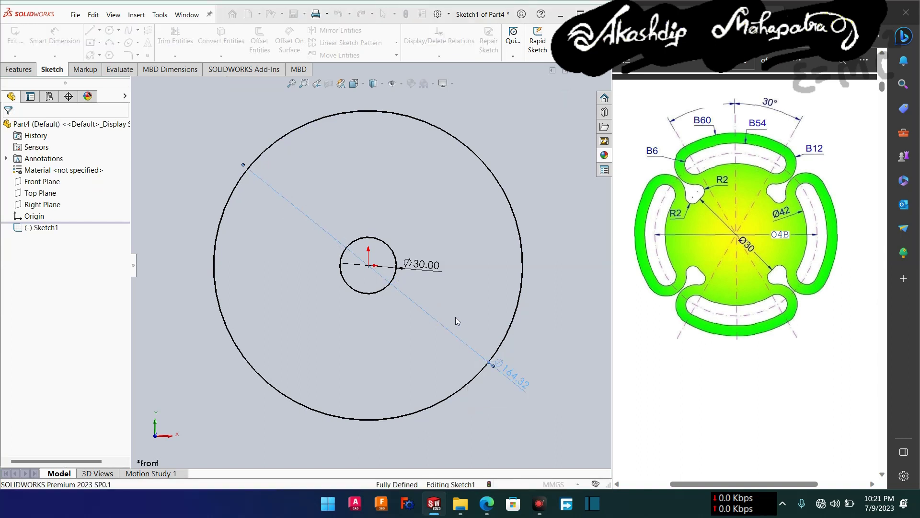
# Convert the Ø48 circle into construction geometry.
pyautogui.click(459, 331)
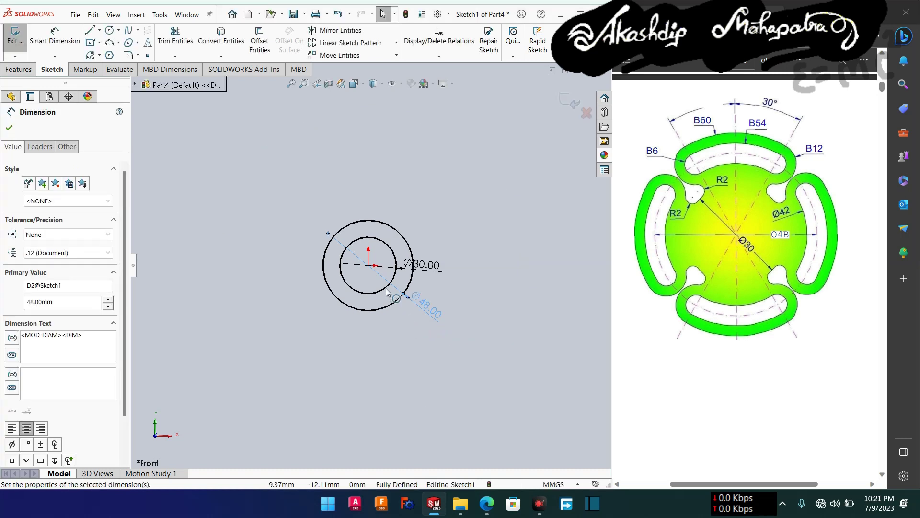
pyautogui.click(395, 303)
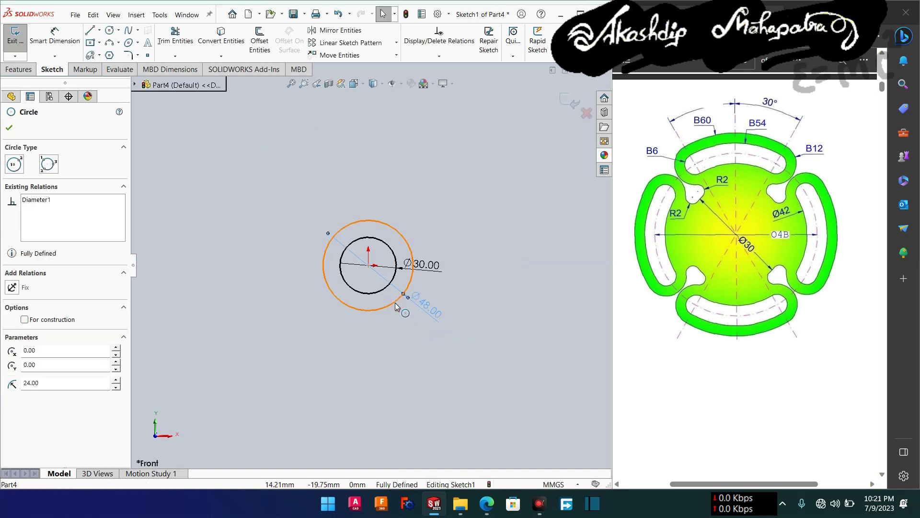
pyautogui.click(25, 281)
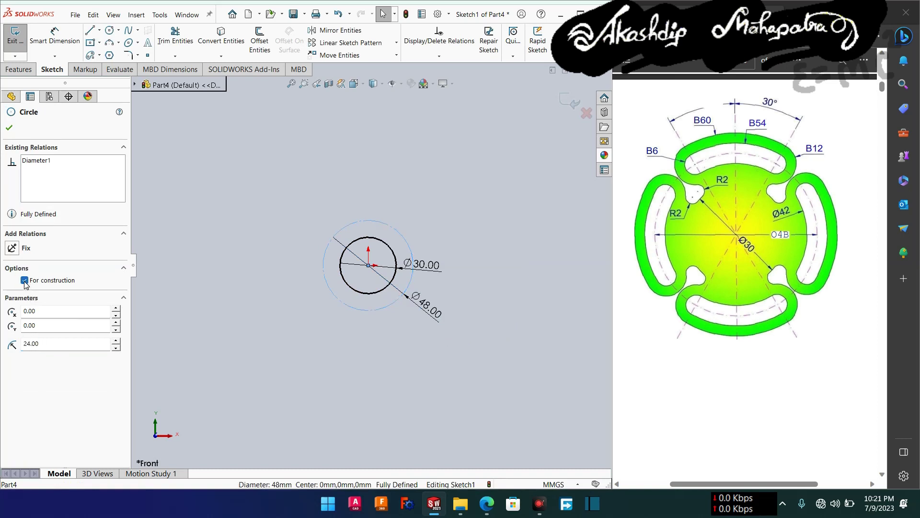
pyautogui.scroll(-2, 361, 283)
pyautogui.scroll(-2, 361, 283)
pyautogui.scroll(-2, 361, 282)
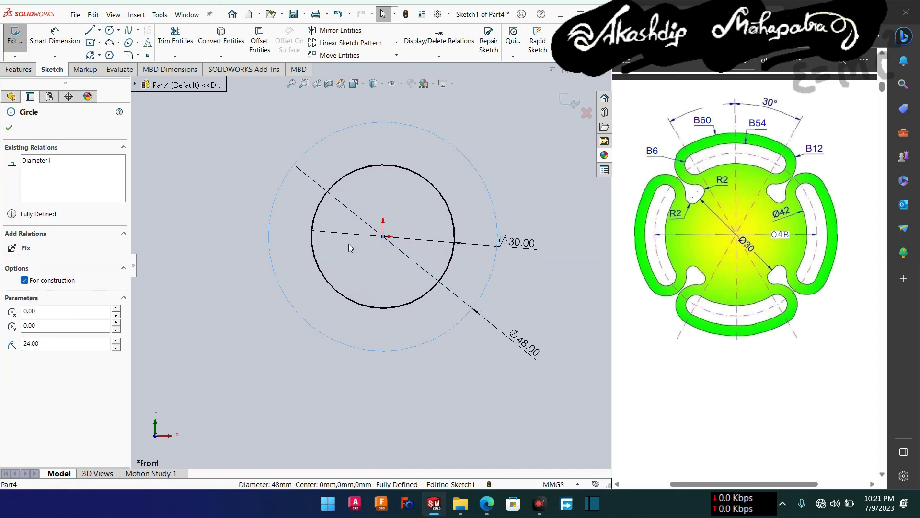
pyautogui.click(91, 55)
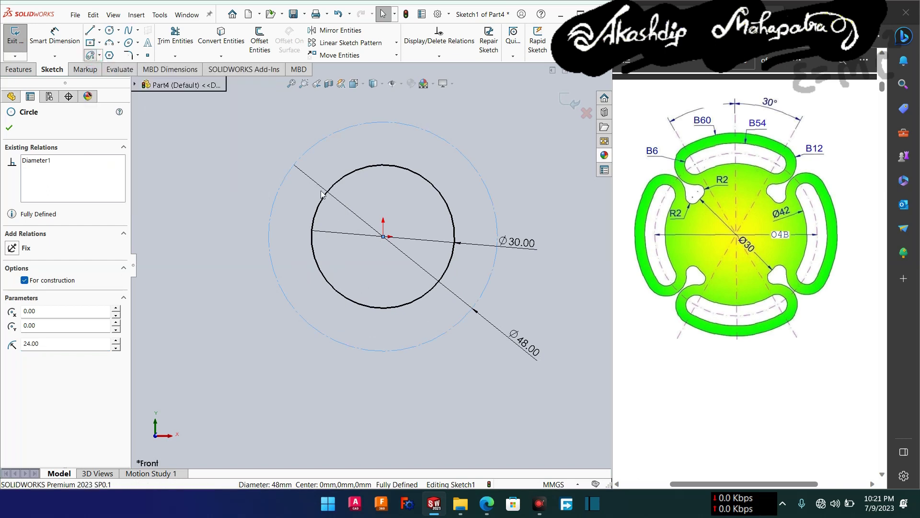
# Draw a wide centerpoint arc slot on the Ø48 circle, centred on the origin.
pyautogui.click(383, 236)
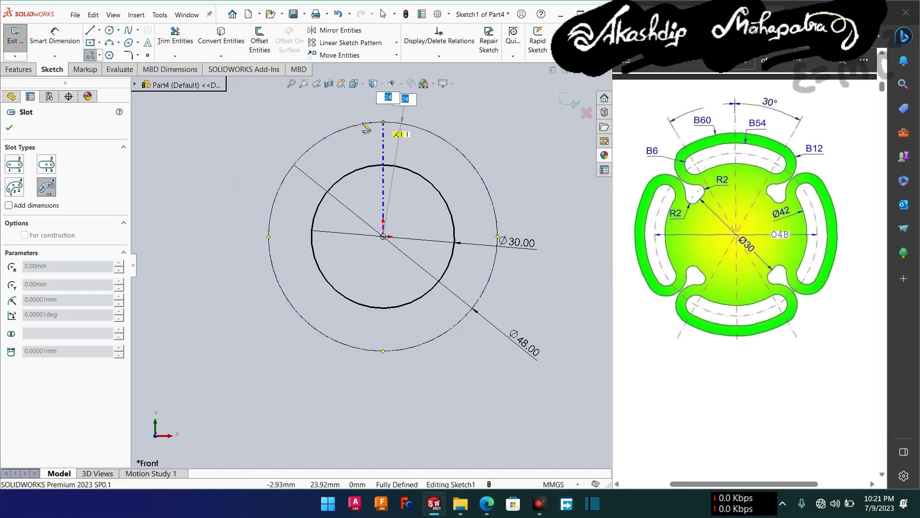
pyautogui.click(341, 135)
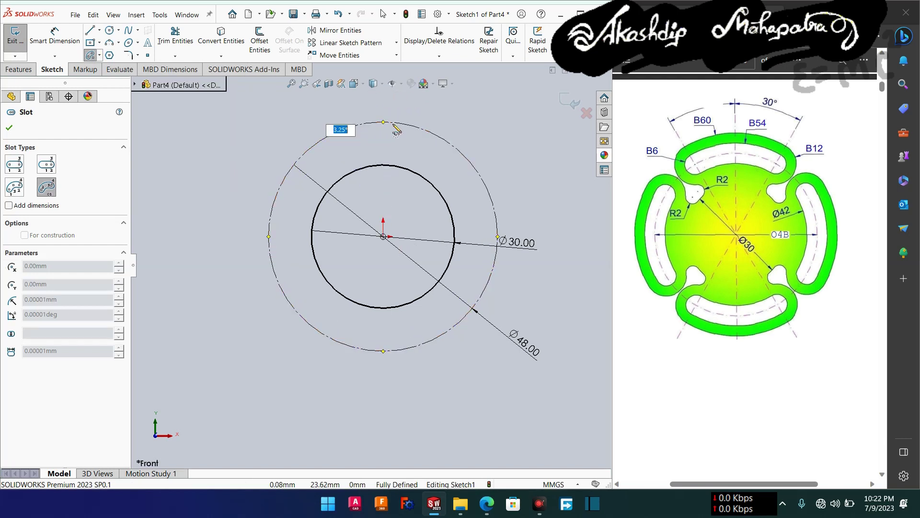
pyautogui.click(437, 131)
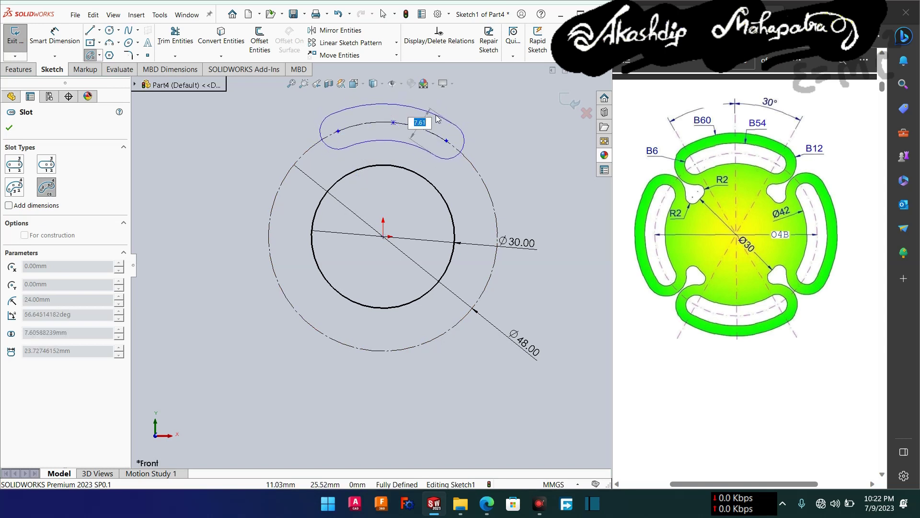
pyautogui.click(448, 108)
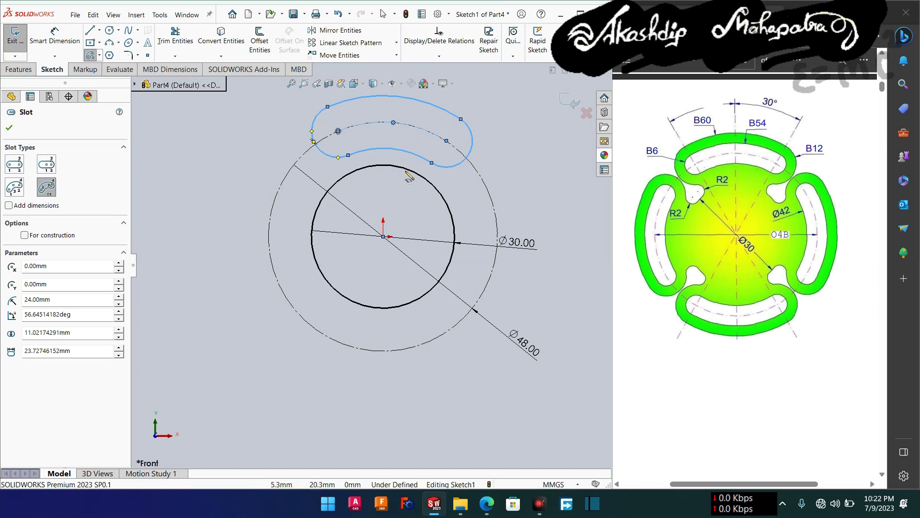
# Draw a narrower arc slot nested inside the first along the Ø48 circle.
pyautogui.click(383, 236)
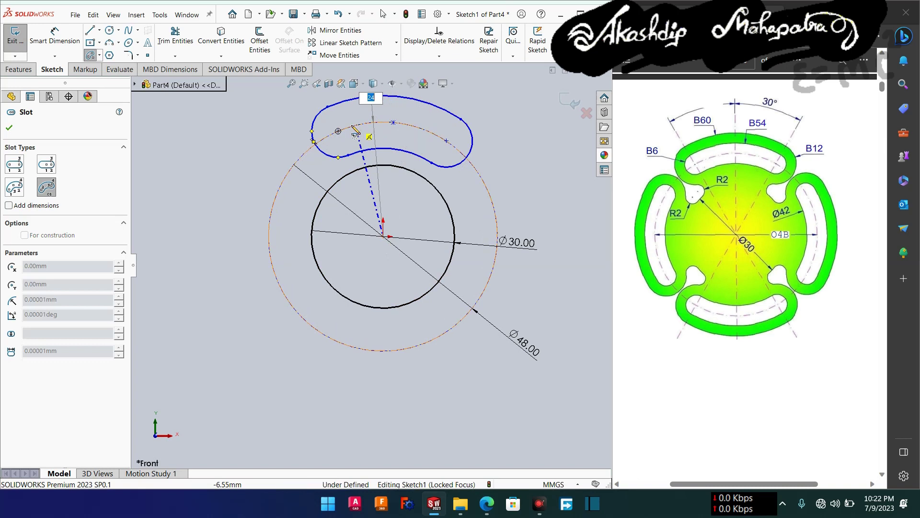
pyautogui.click(339, 131)
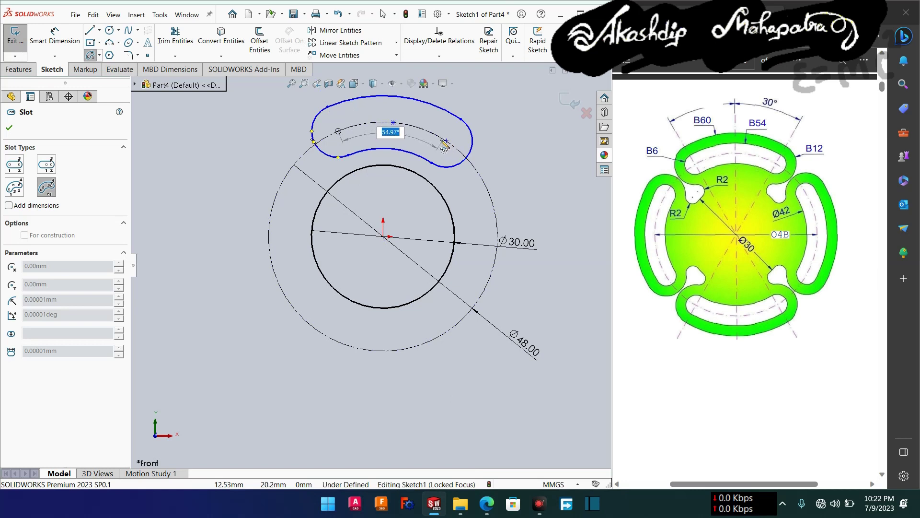
pyautogui.click(447, 141)
pyautogui.click(449, 132)
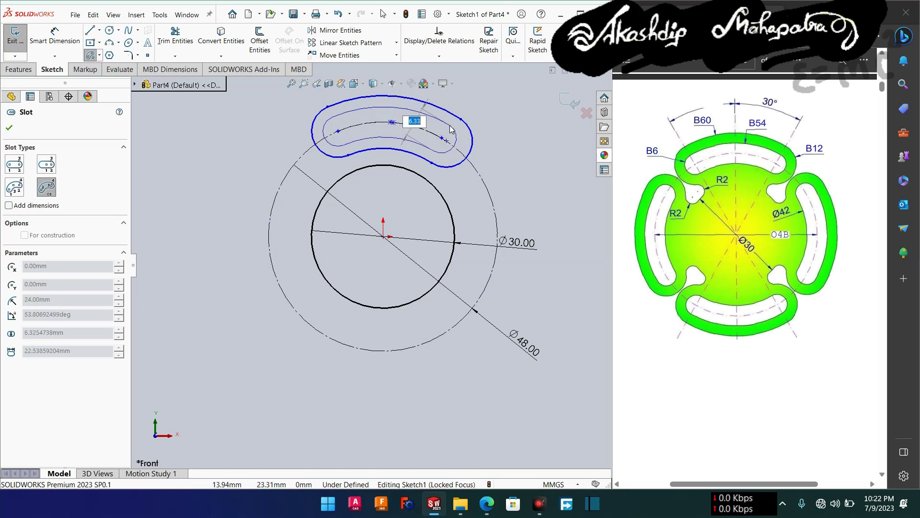
pyautogui.click(9, 129)
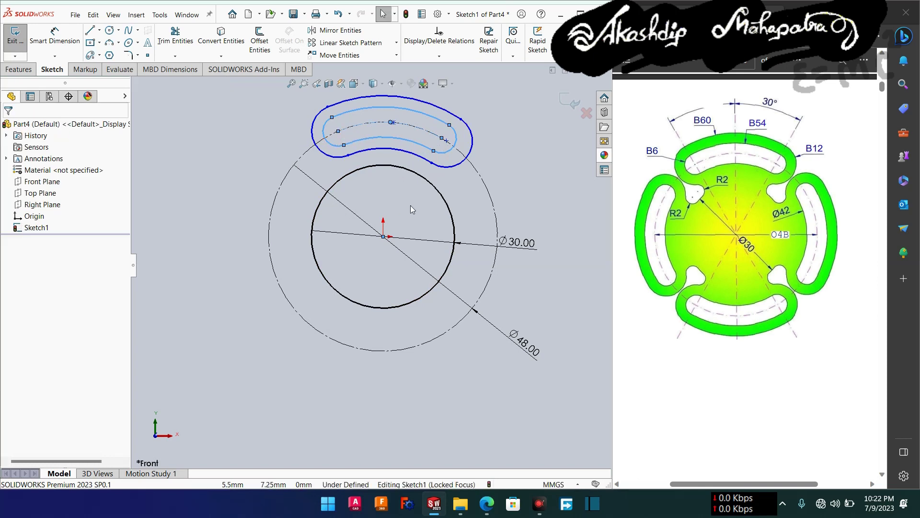
pyautogui.keyDown('ctrl'); pyautogui.moveTo(410, 205); pyautogui.dragTo(393, 262, button='middle'); pyautogui.keyUp('ctrl')
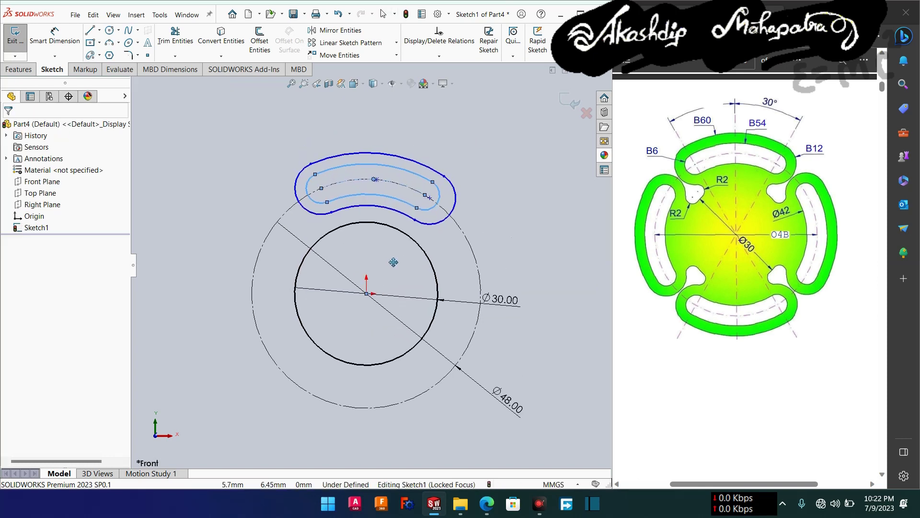
pyautogui.moveTo(237, 152); pyautogui.dragTo(234, 83, button='right')
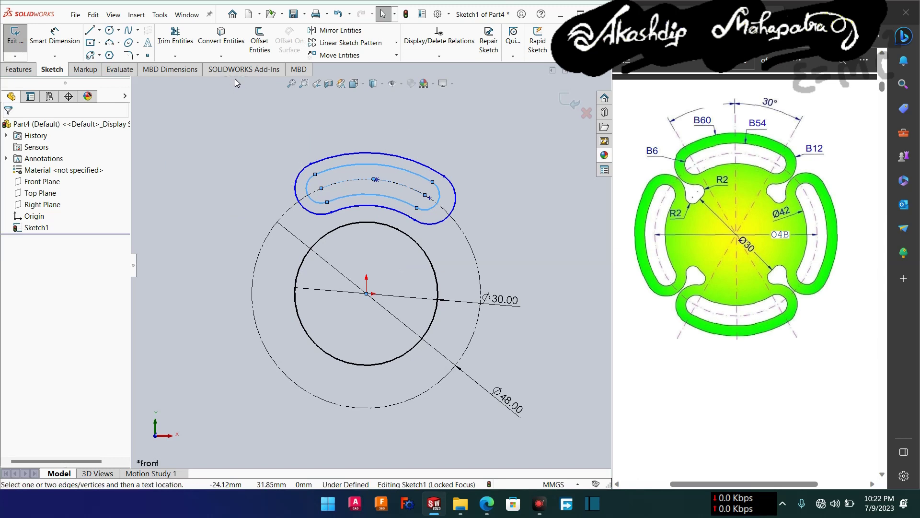
# Dimension the slot's arc span about the origin as a 60° angle.
pyautogui.click(391, 251)
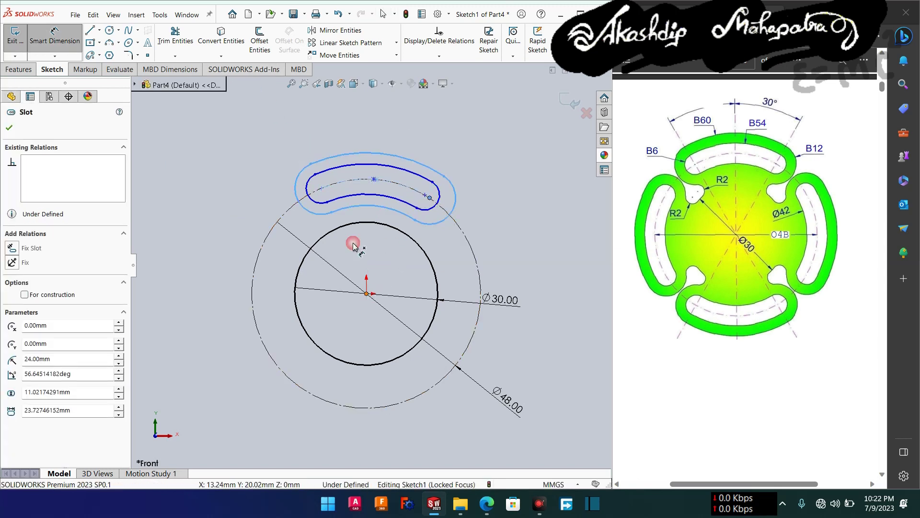
pyautogui.click(321, 188)
pyautogui.click(366, 293)
pyautogui.click(341, 152)
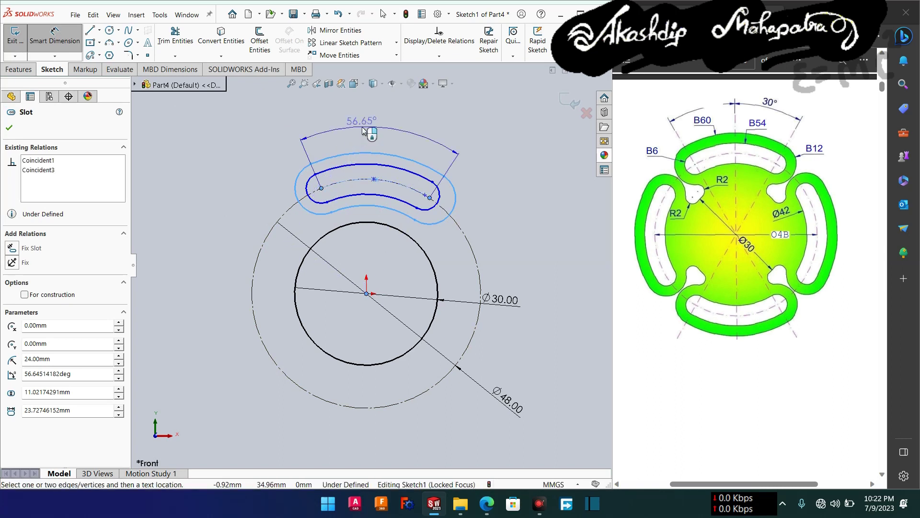
pyautogui.click(364, 130)
pyautogui.click(364, 131)
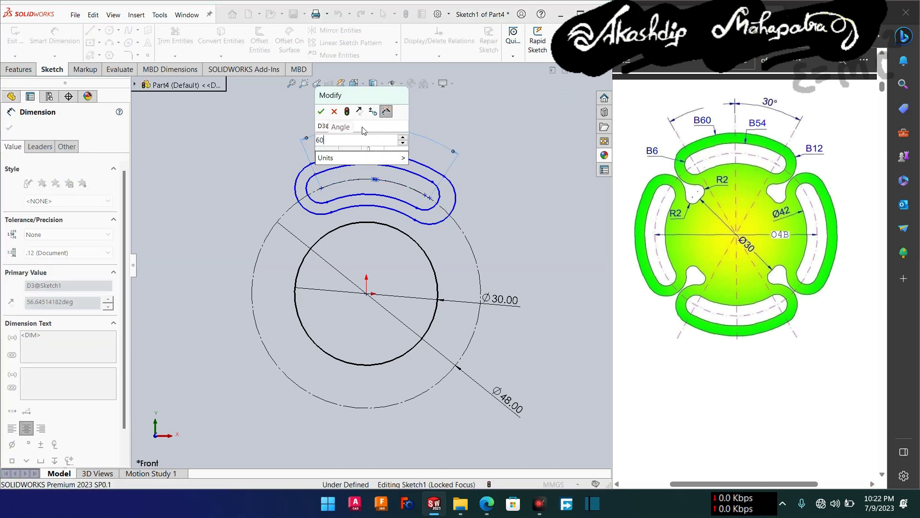
pyautogui.press('Return')
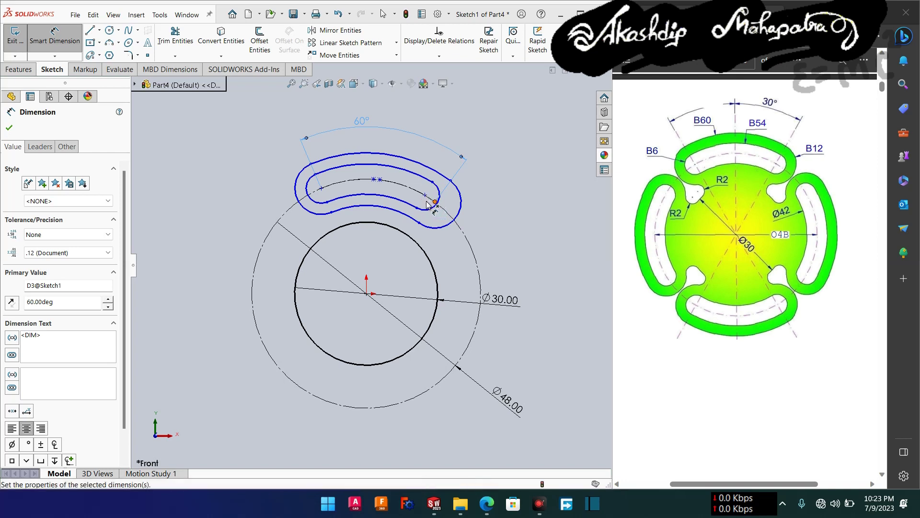
pyautogui.click(424, 201)
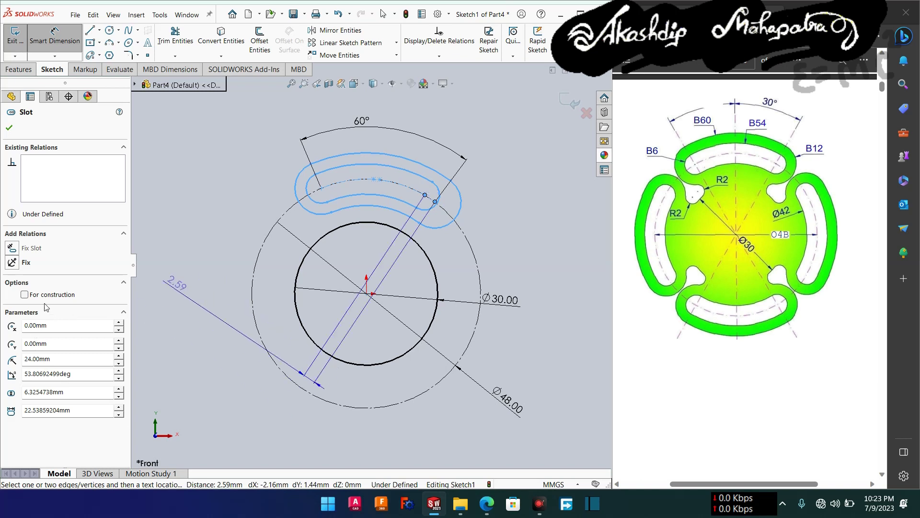
# Add a Coincident relation between the inner slot's point and the arc point.
pyautogui.press('Escape')
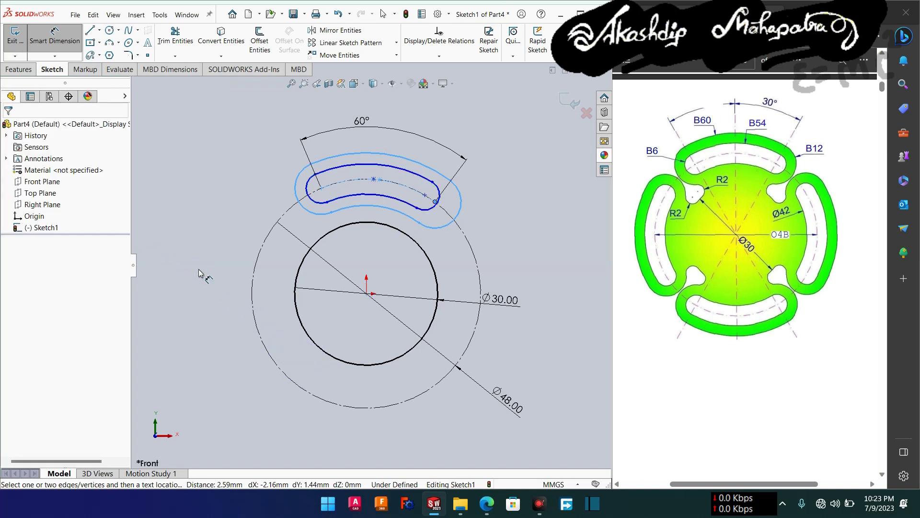
pyautogui.press('Escape')
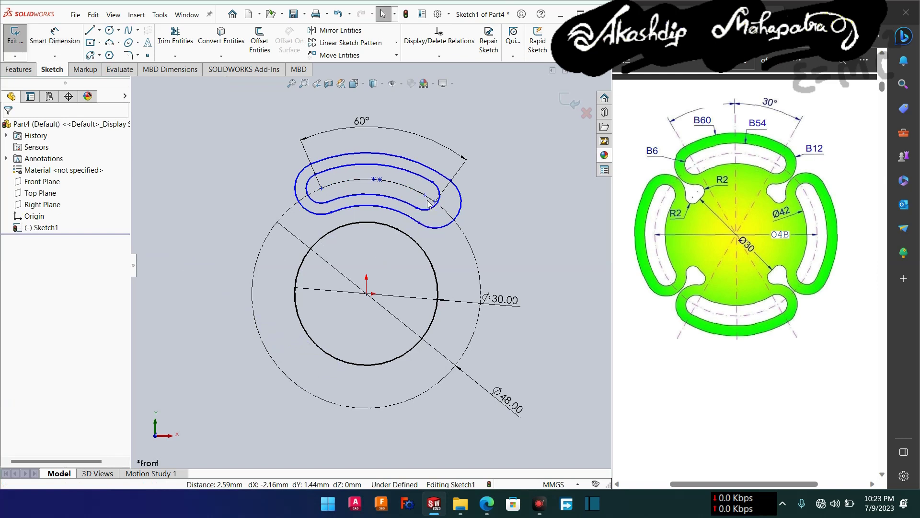
pyautogui.click(435, 202)
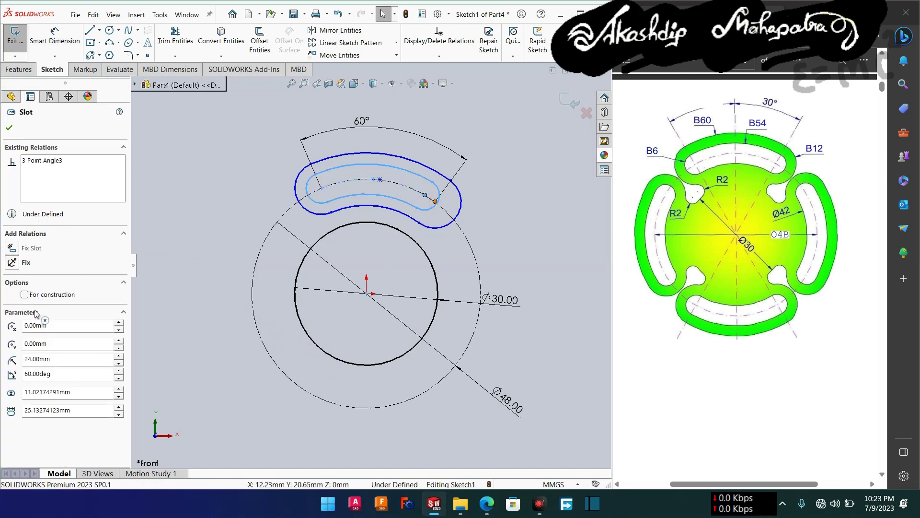
pyautogui.click(35, 356)
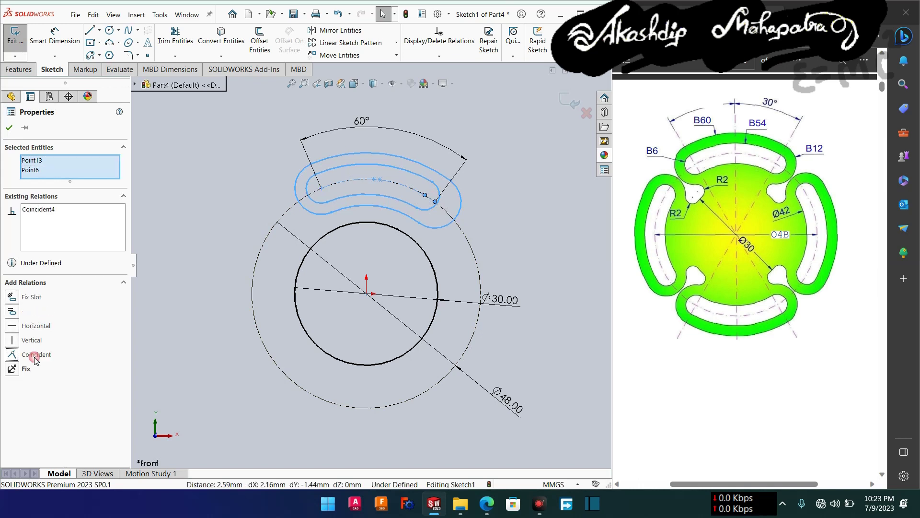
pyautogui.click(9, 128)
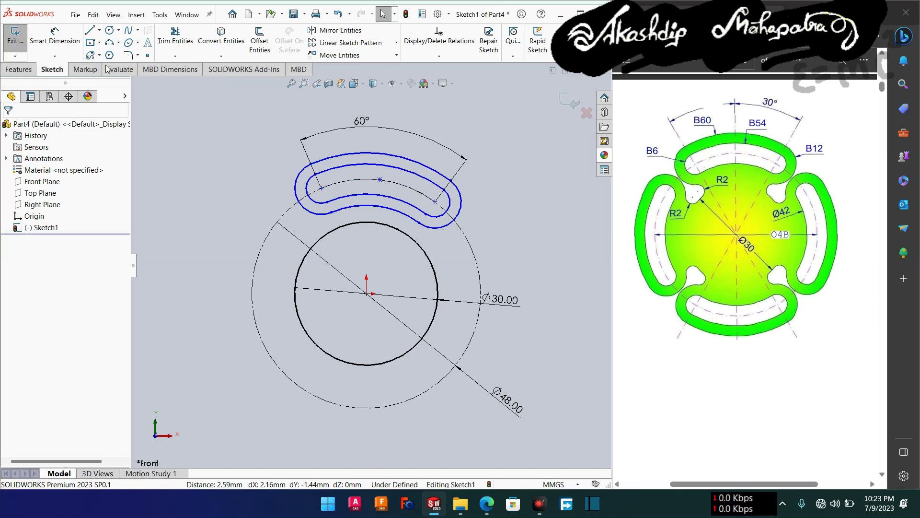
# Make the slot's arc centre point coincident with the sketch origin.
pyautogui.click(380, 181)
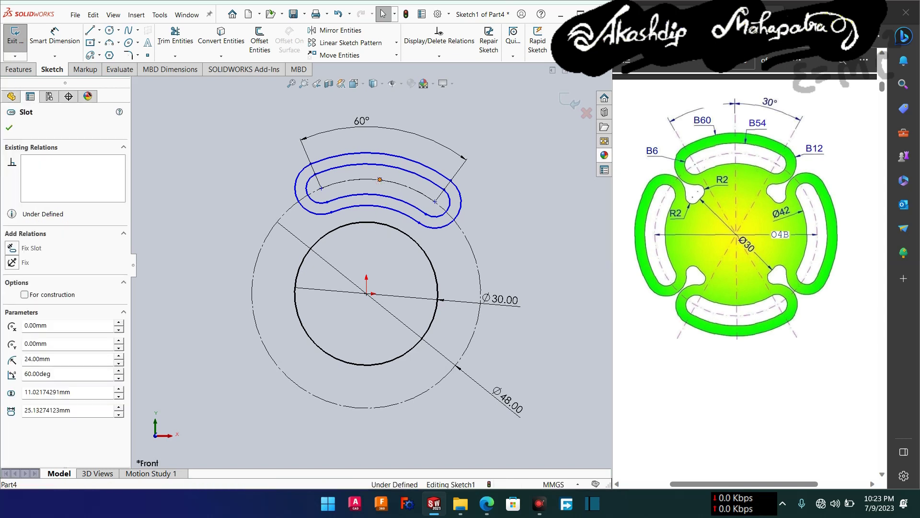
pyautogui.click(366, 294)
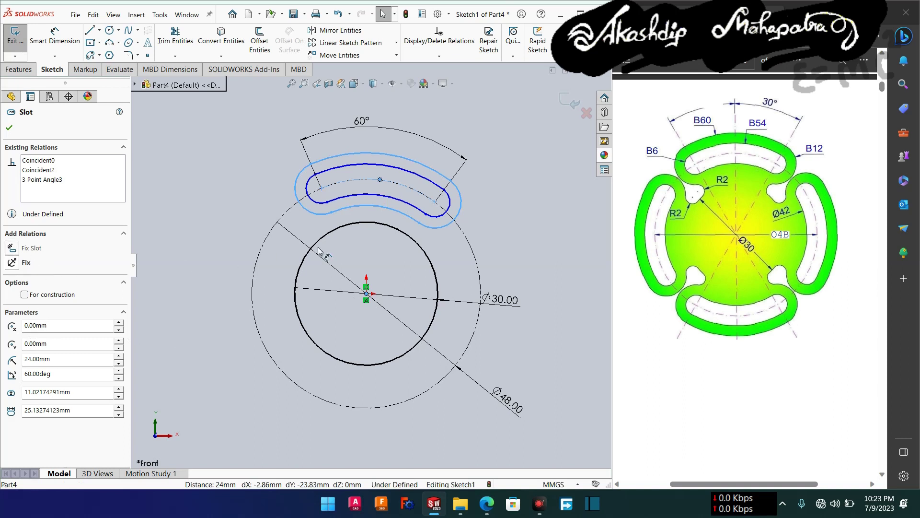
pyautogui.click(10, 129)
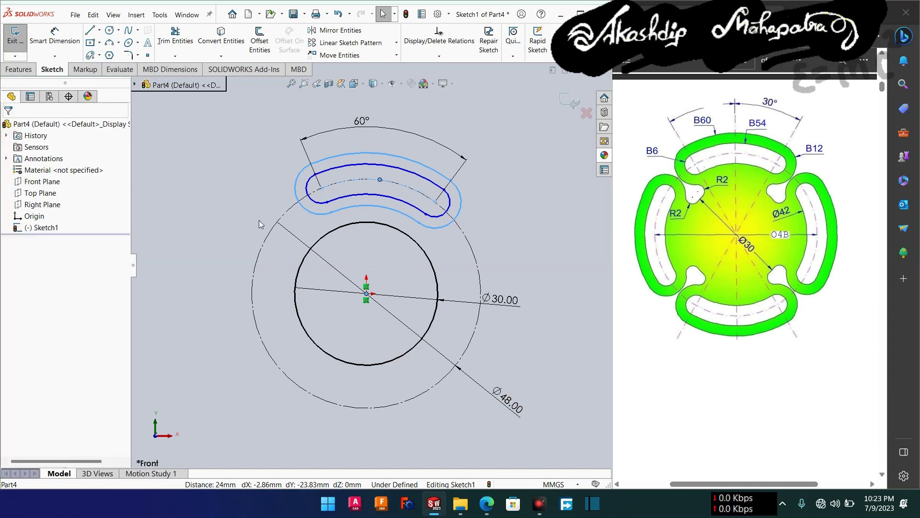
pyautogui.click(378, 271)
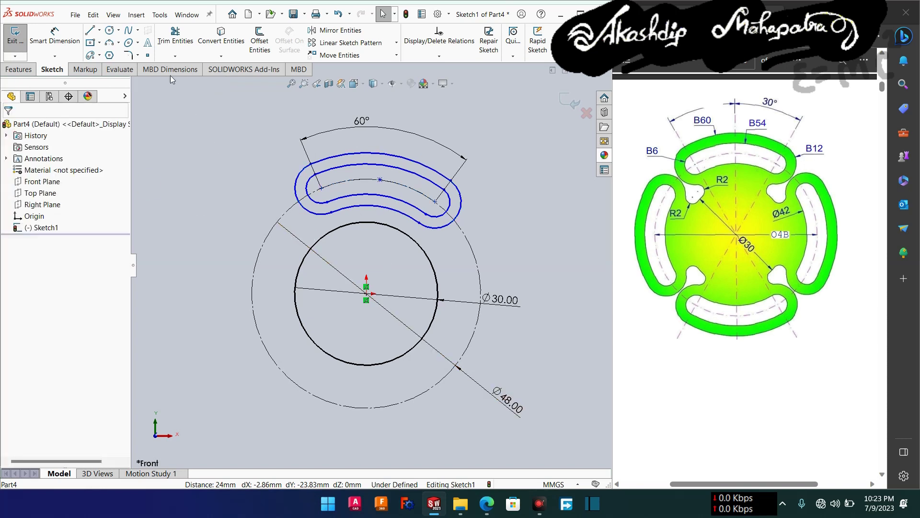
# Draw a vertical centerline from the origin up past the slot.
pyautogui.click(100, 31)
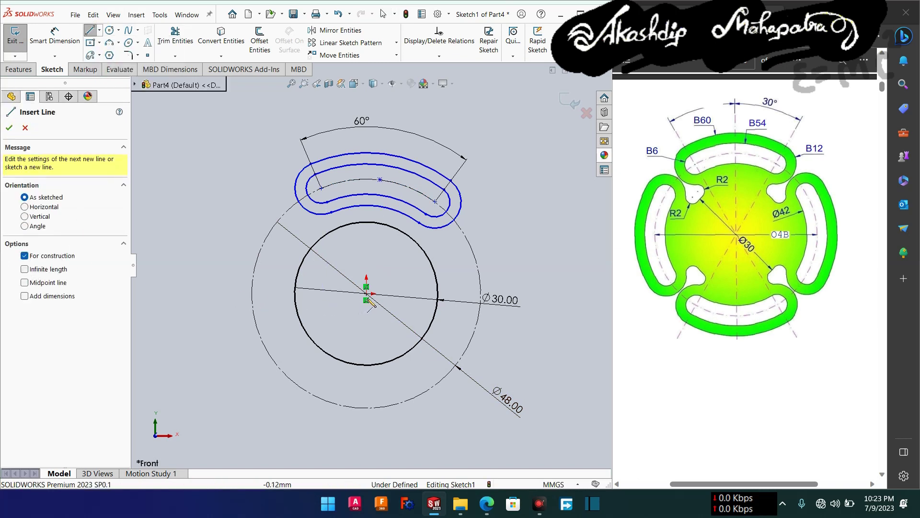
pyautogui.click(372, 218)
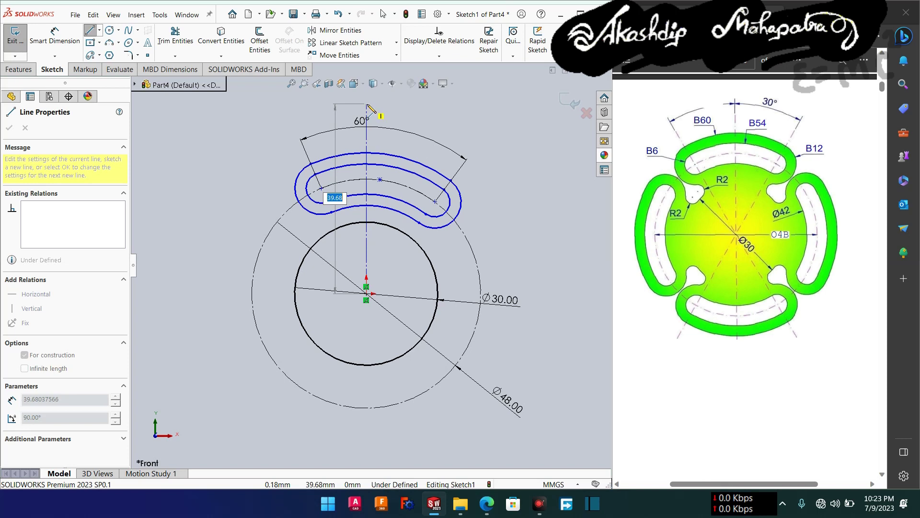
pyautogui.click(366, 104)
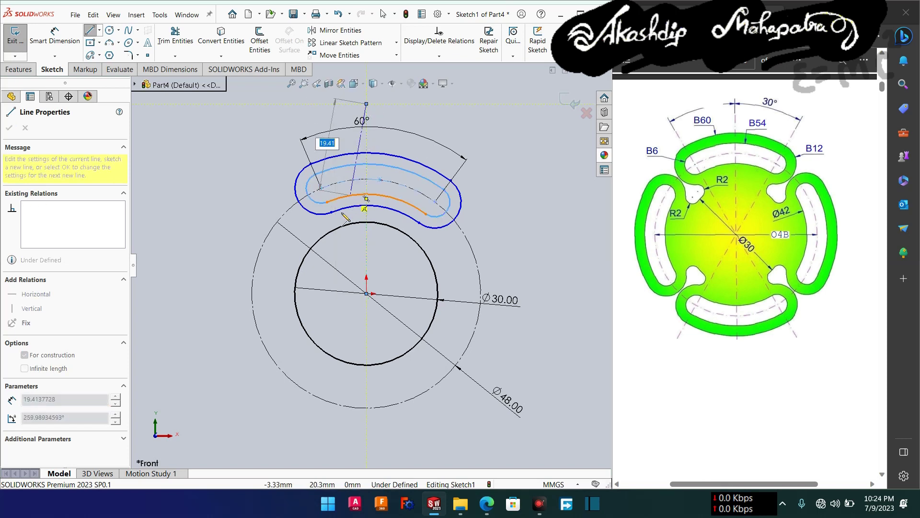
pyautogui.press('Escape')
pyautogui.press('Escape')
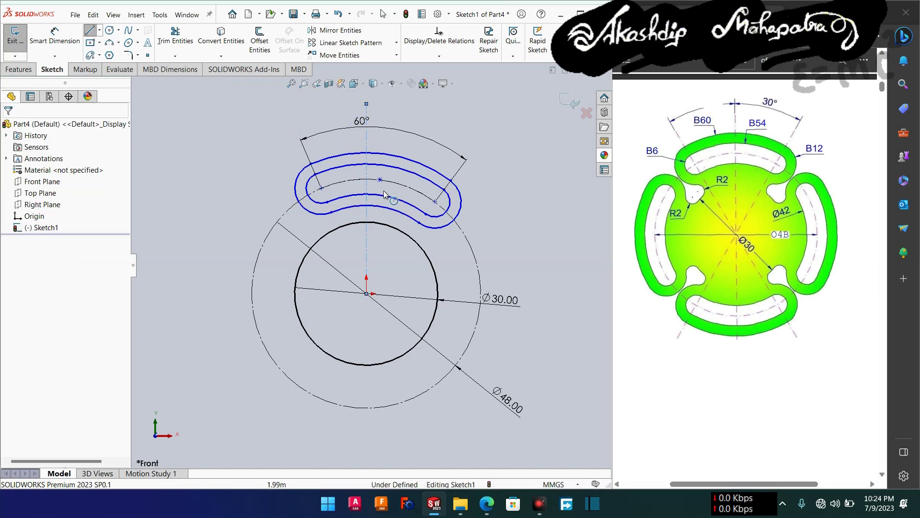
# Make the slot's midpoint coincident with the vertical centerline.
pyautogui.click(380, 180)
pyautogui.click(380, 179)
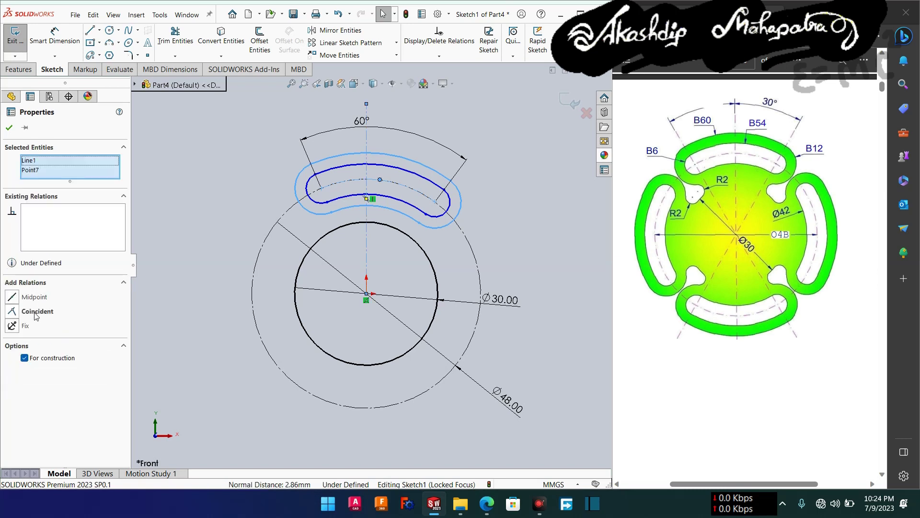
pyautogui.click(12, 311)
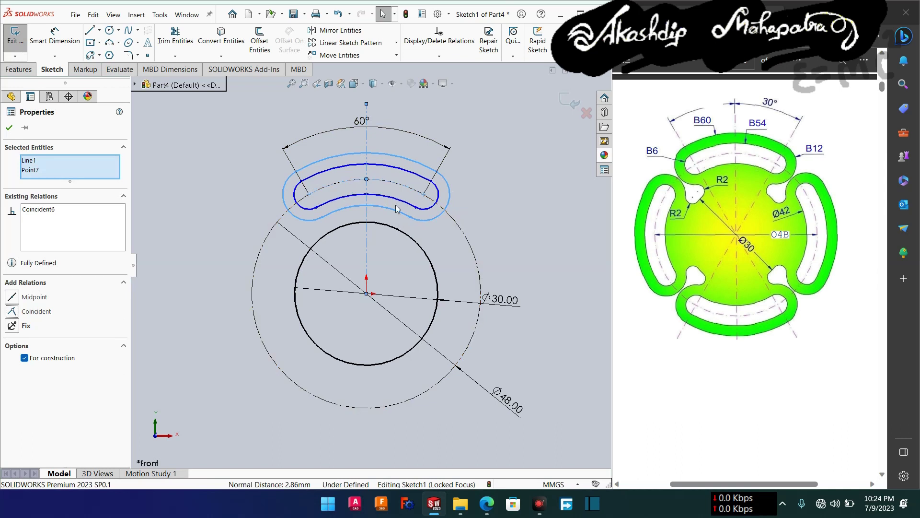
pyautogui.click(9, 127)
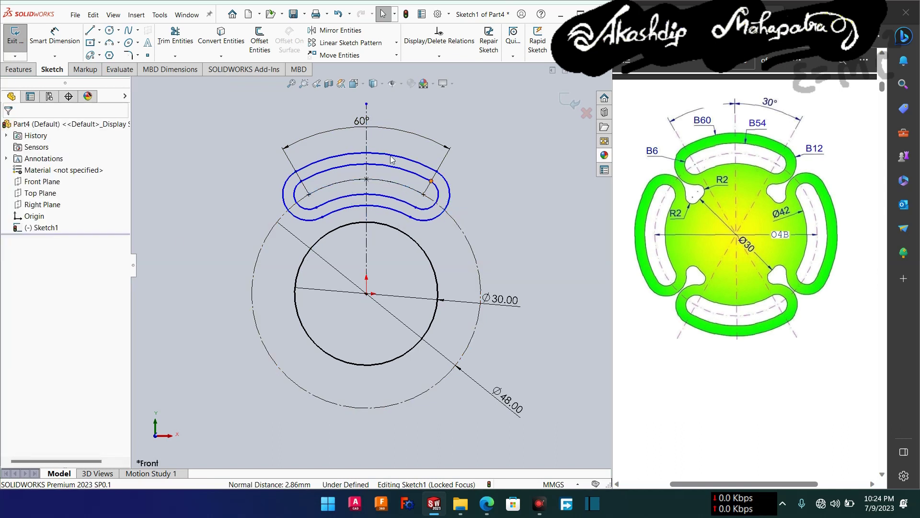
# Dimension the outer slot width as 12 mm.
pyautogui.moveTo(229, 144); pyautogui.dragTo(224, 102, button='right')
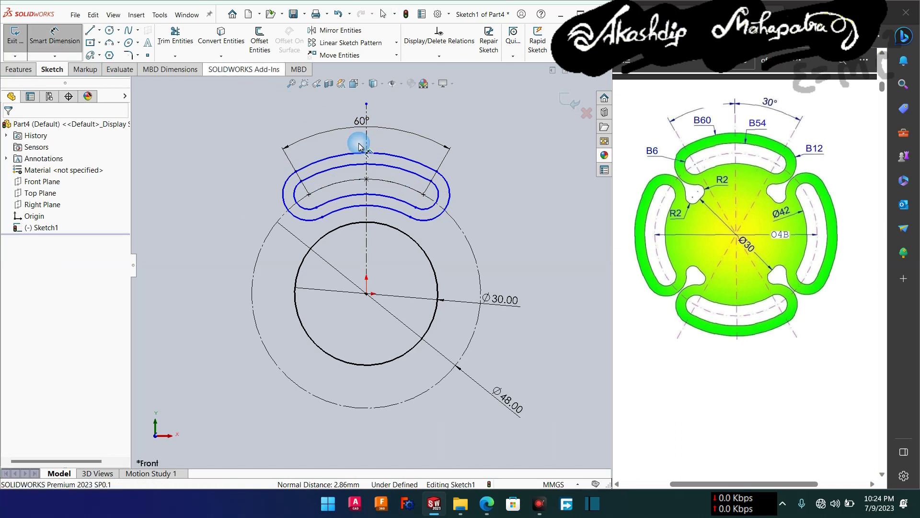
pyautogui.click(407, 216)
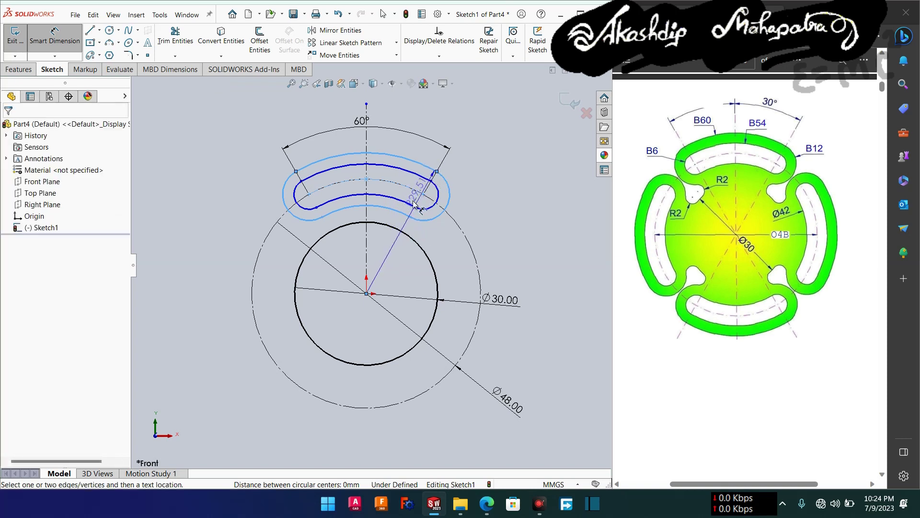
pyautogui.press('Escape')
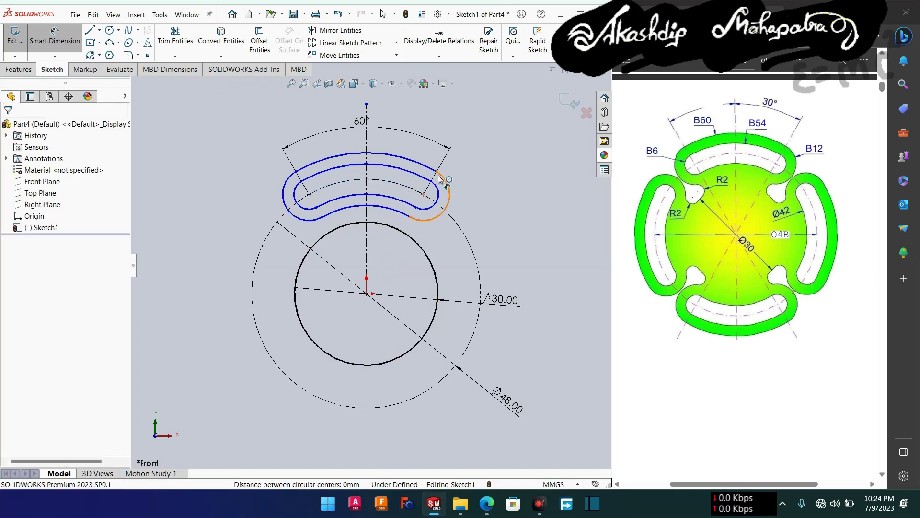
pyautogui.click(431, 183)
pyautogui.click(415, 217)
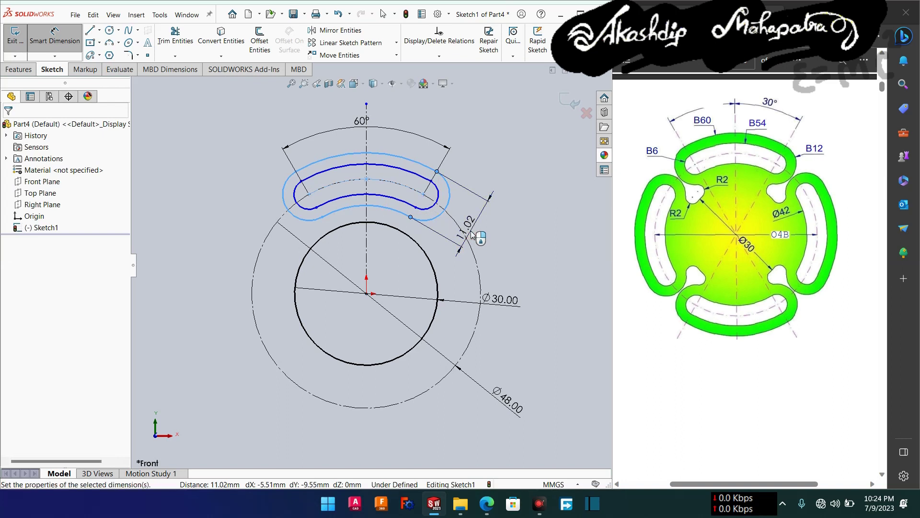
pyautogui.click(472, 235)
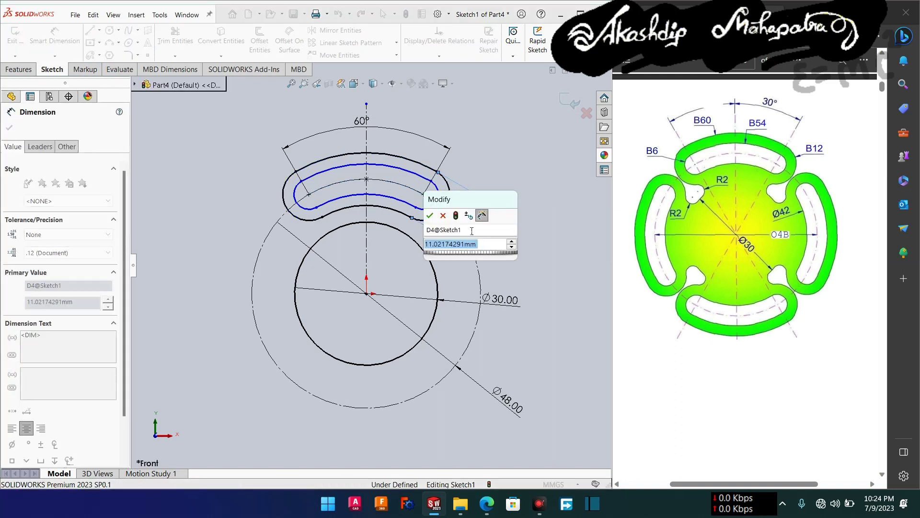
pyautogui.write('12')
pyautogui.press('Escape')
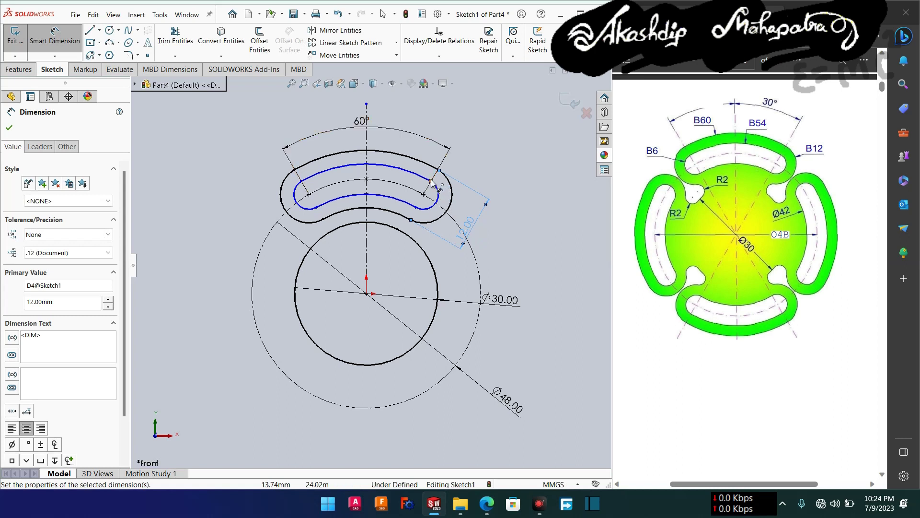
# Dimension the inner slot width as 6 mm, fully defining Sketch1.
pyautogui.click(422, 207)
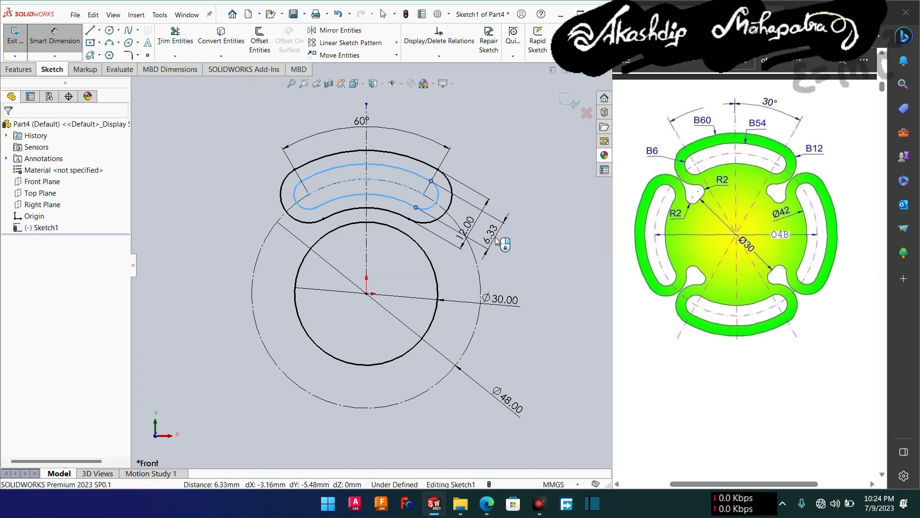
pyautogui.click(497, 241)
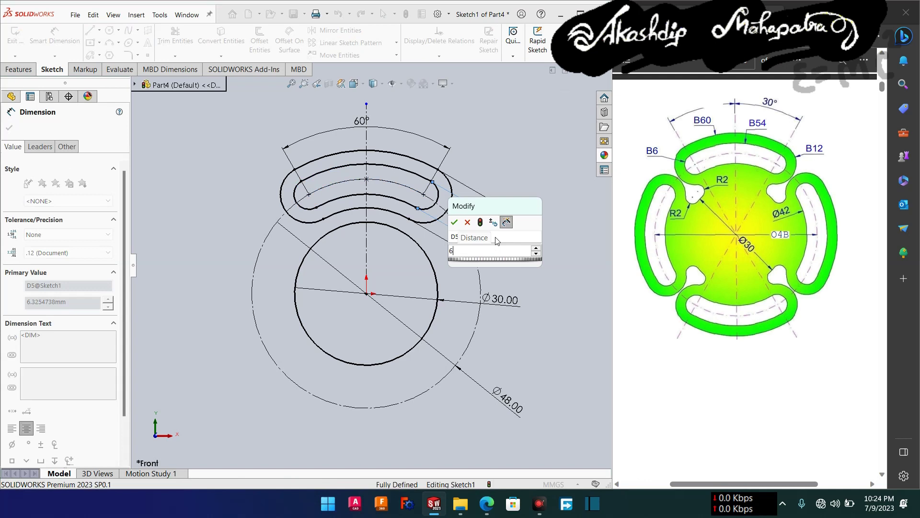
pyautogui.press('Return')
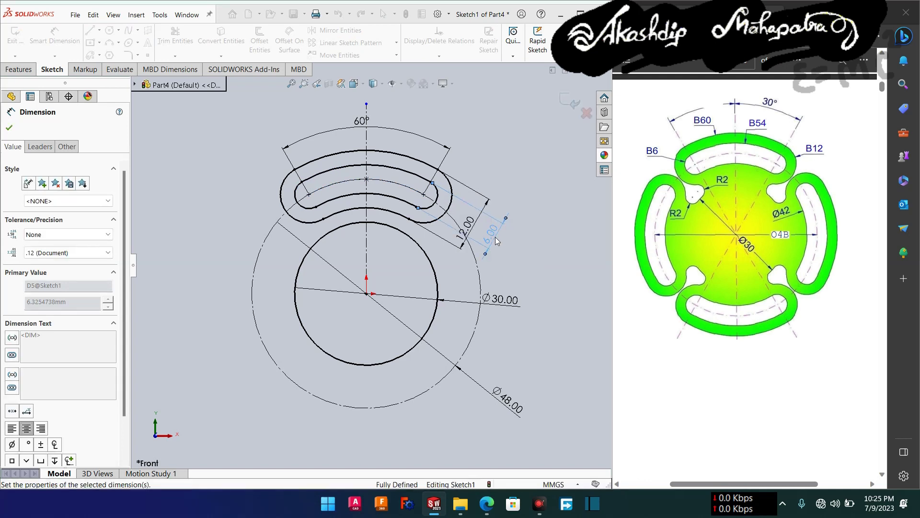
pyautogui.press('Return')
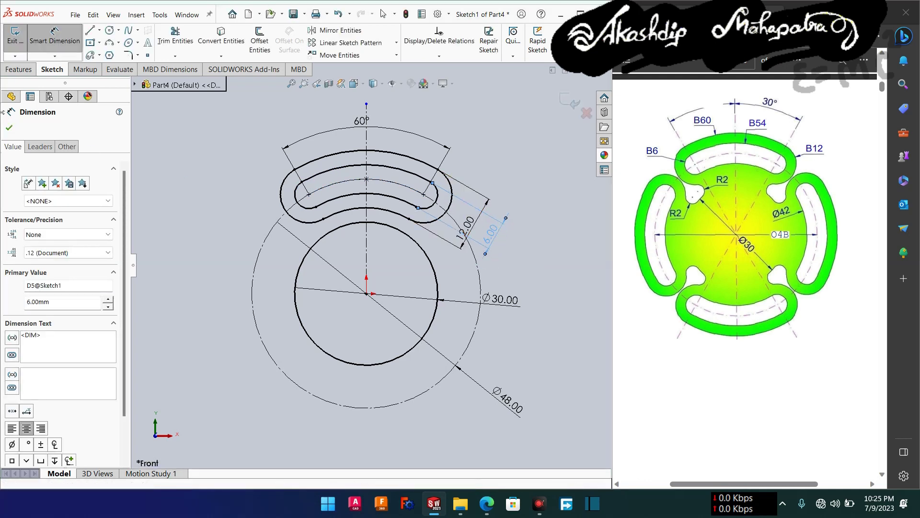
pyautogui.click(11, 128)
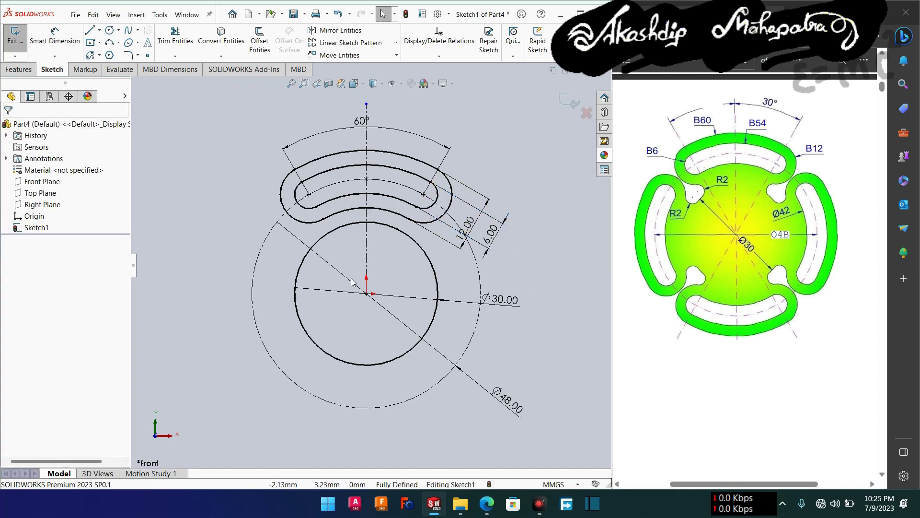
# Circularly pattern the top slot pair 4 times over 360° about the origin.
pyautogui.moveTo(329, 182); pyautogui.dragTo(294, 162)
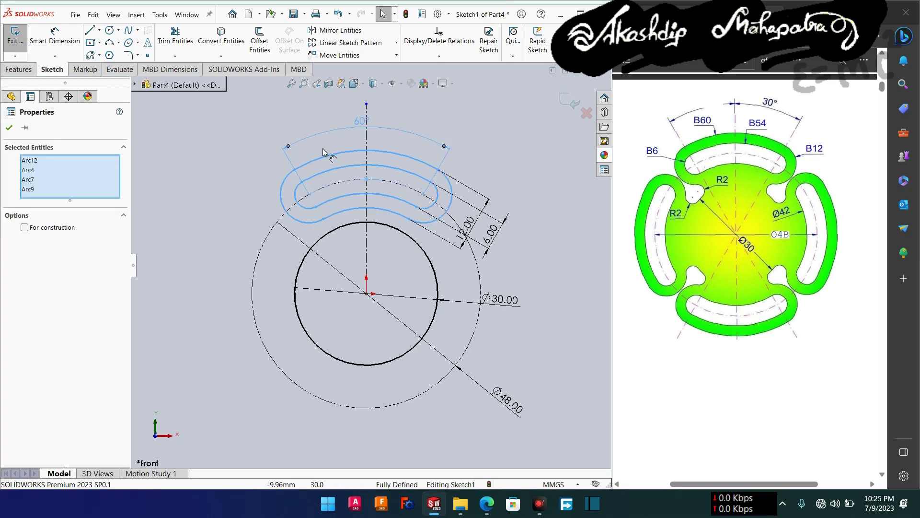
pyautogui.click(327, 163)
pyautogui.moveTo(343, 176); pyautogui.dragTo(318, 150)
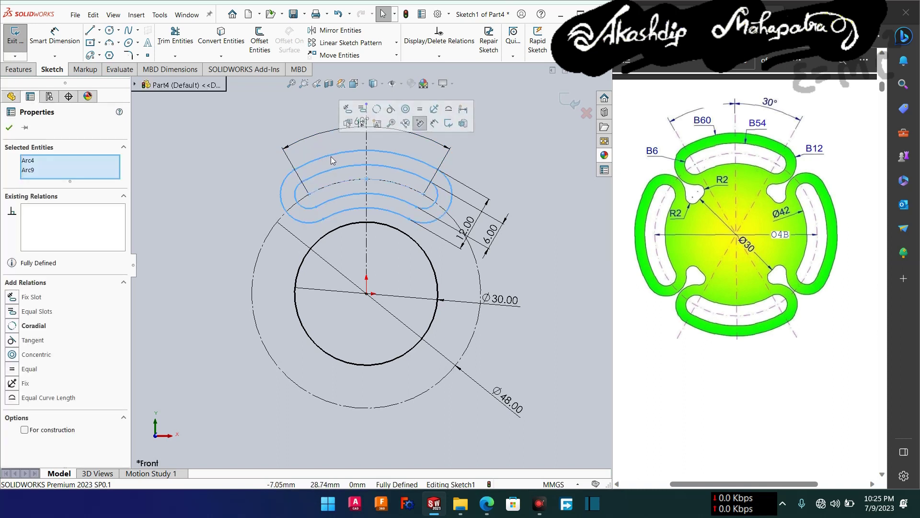
pyautogui.click(396, 44)
pyautogui.click(372, 68)
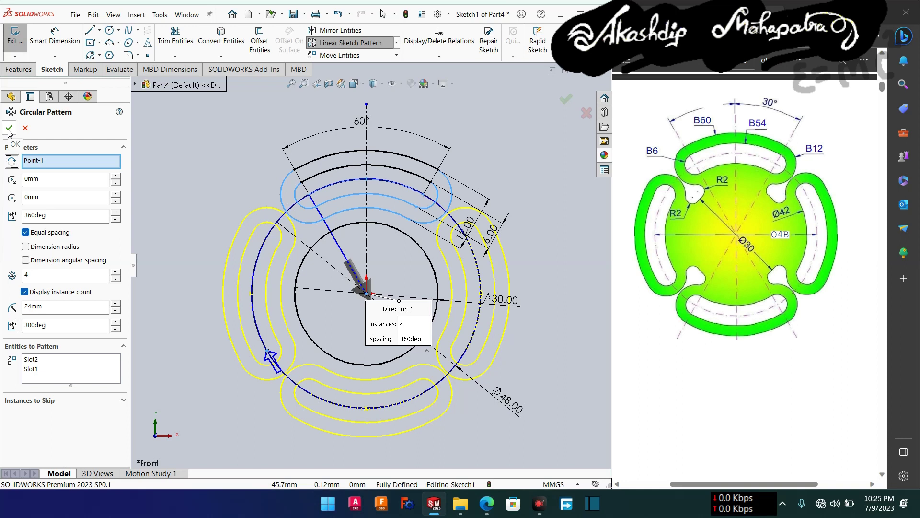
pyautogui.click(9, 128)
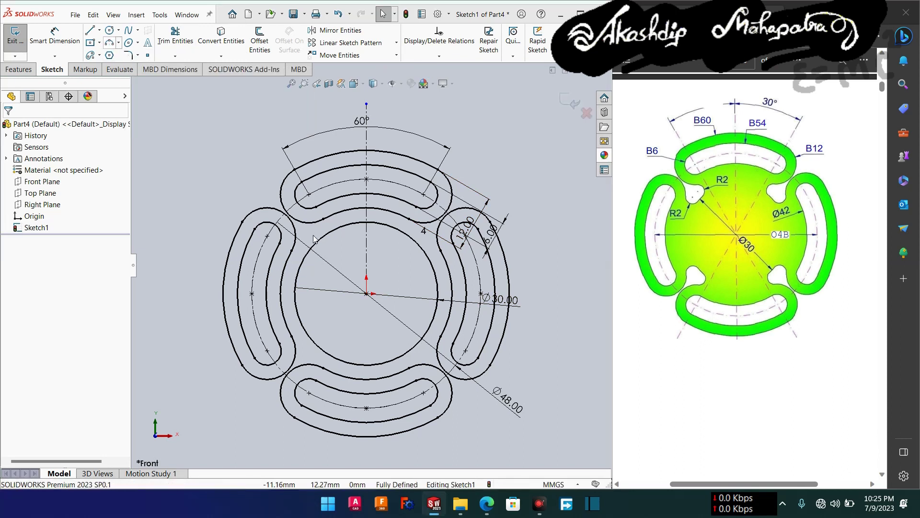
# Inspect the properties of the upper-left slot and the Ø30 central circle.
pyautogui.scroll(-4, 311, 234)
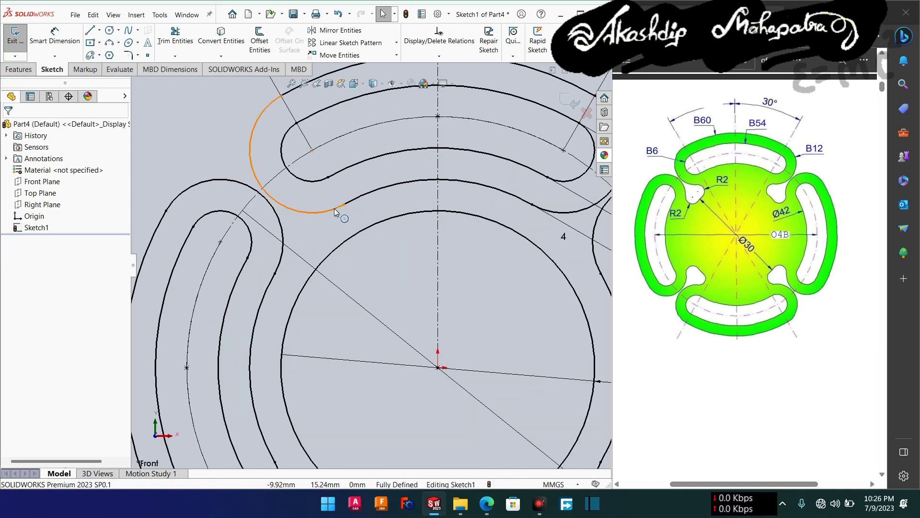
pyautogui.click(340, 232)
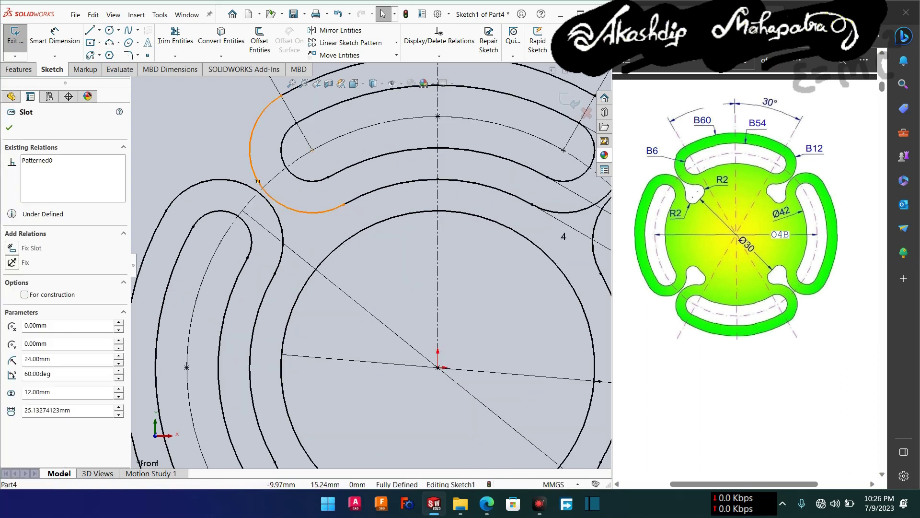
pyautogui.click(352, 231)
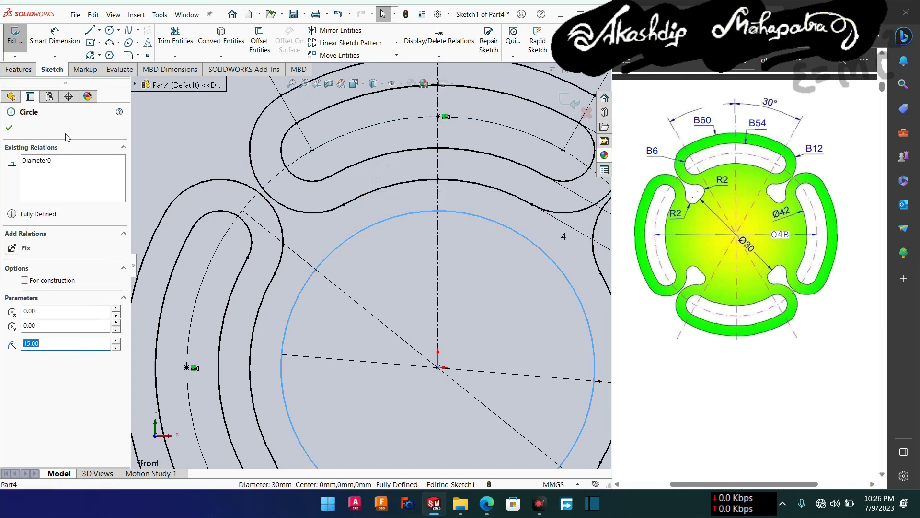
pyautogui.click(10, 128)
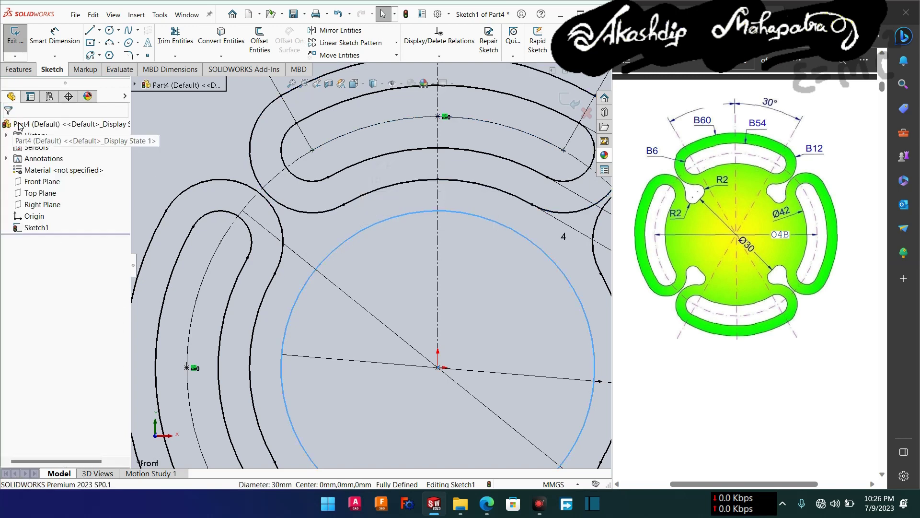
# Draw two small three-point arcs between the Ø30 circle and the top slot, one on each side.
pyautogui.click(110, 43)
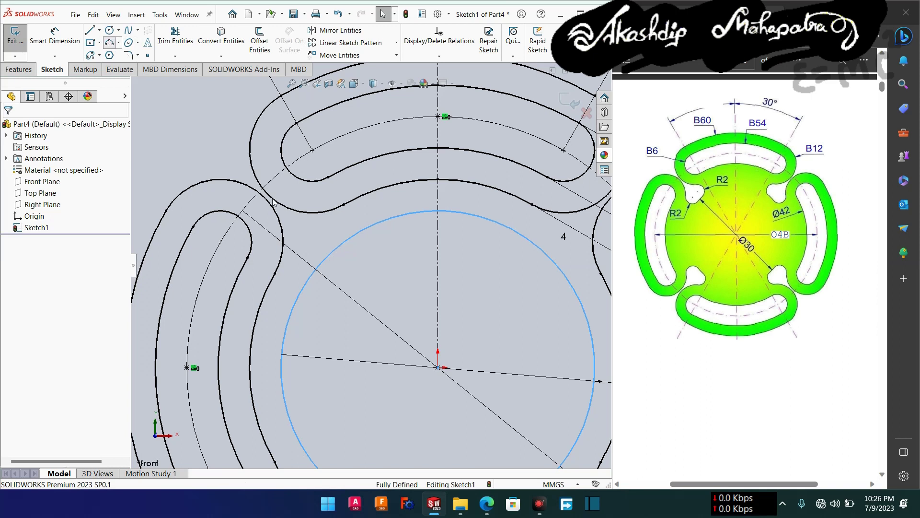
pyautogui.click(338, 243)
pyautogui.click(333, 208)
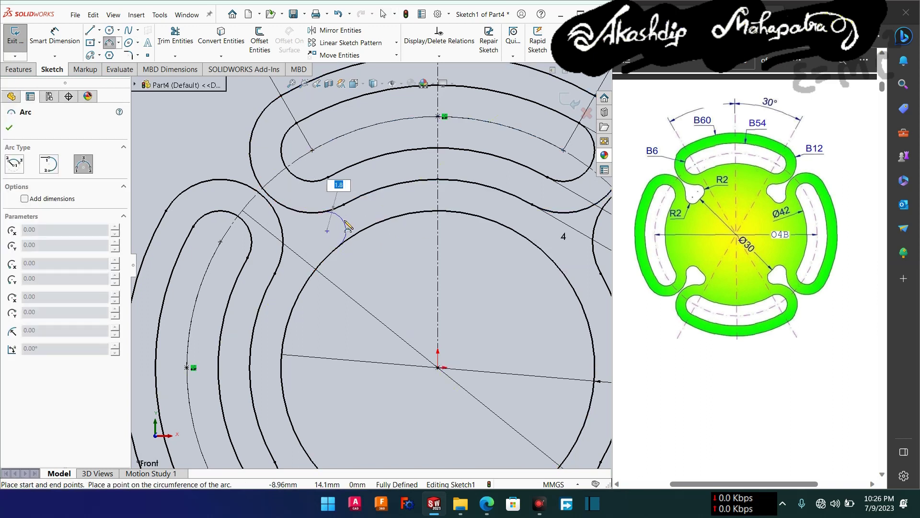
pyautogui.click(348, 226)
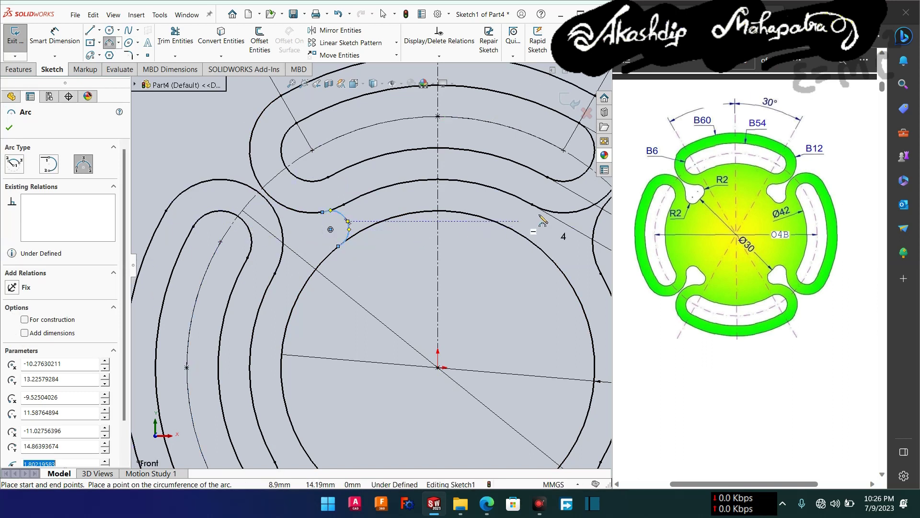
pyautogui.click(521, 234)
pyautogui.click(549, 211)
pyautogui.click(523, 213)
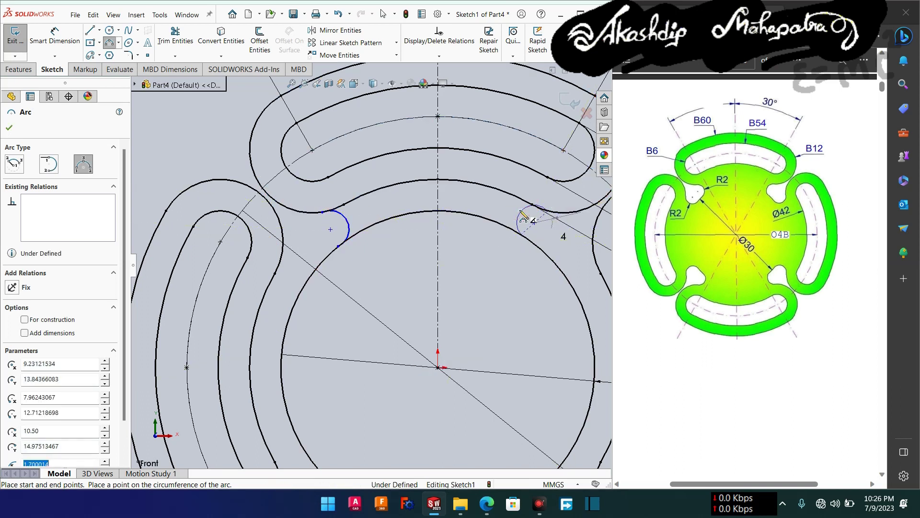
pyautogui.press('Escape')
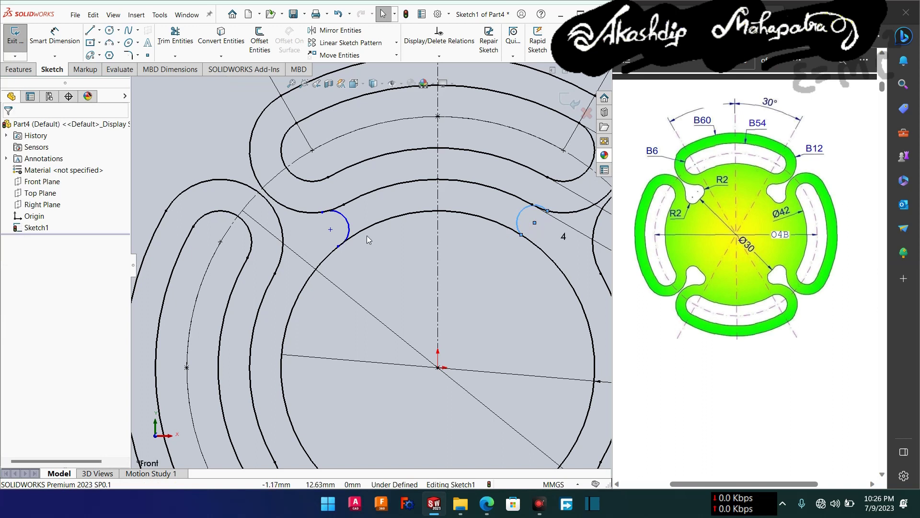
pyautogui.moveTo(314, 228); pyautogui.dragTo(311, 157, button='right')
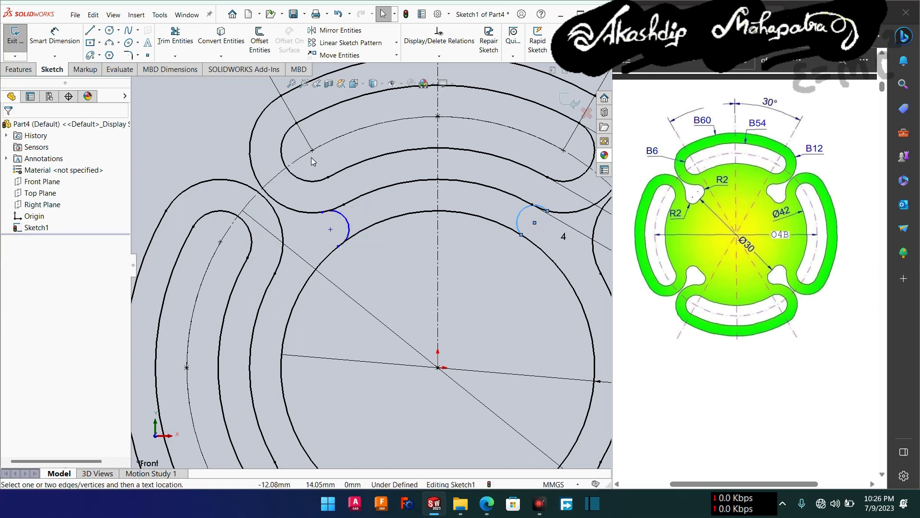
# Dimension the left notch arc to a radius of 2.
pyautogui.click(377, 220)
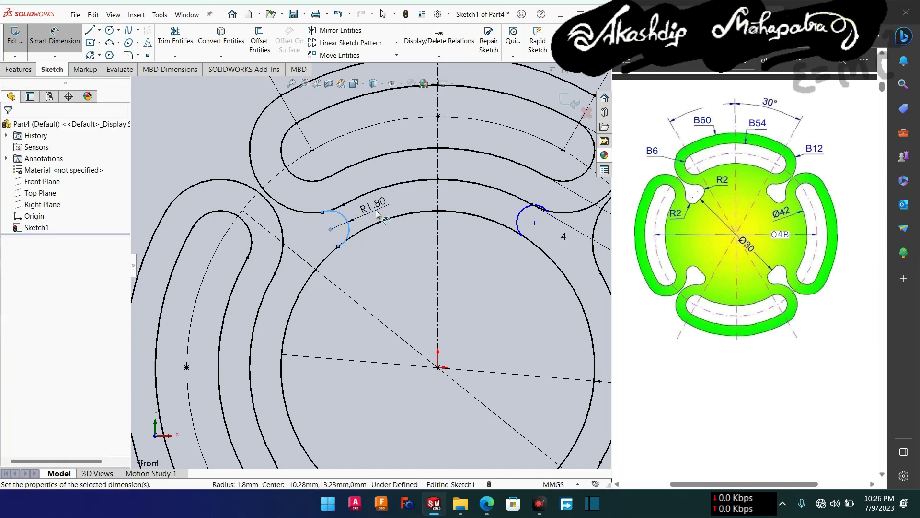
pyautogui.click(377, 214)
pyautogui.write('2')
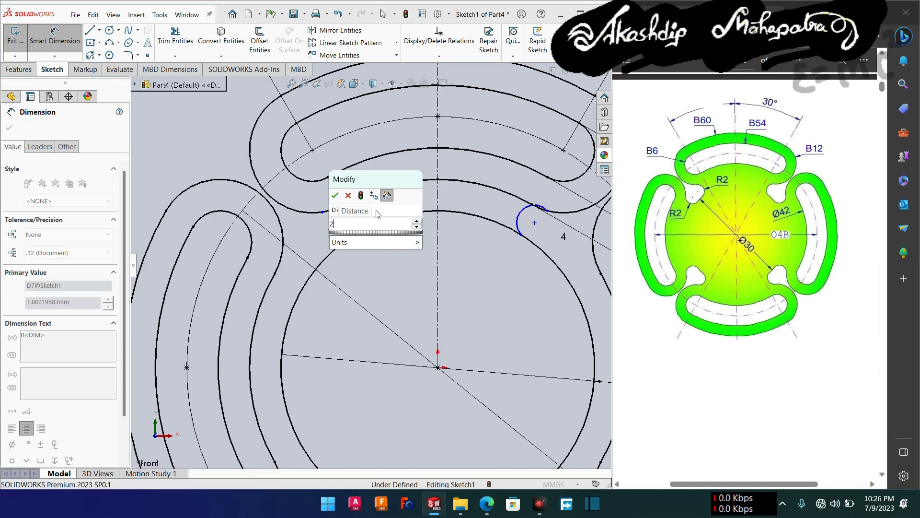
pyautogui.press('Return')
pyautogui.write('2')
pyautogui.press('Return')
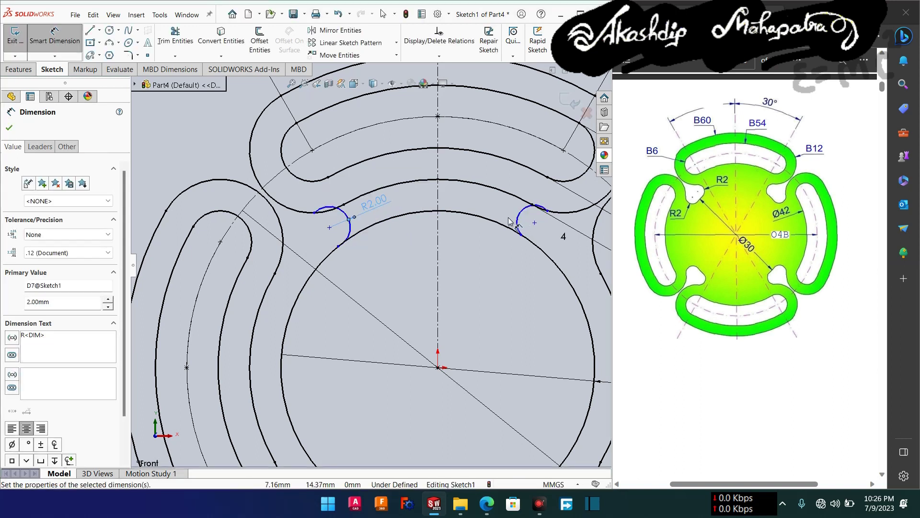
pyautogui.press('Escape')
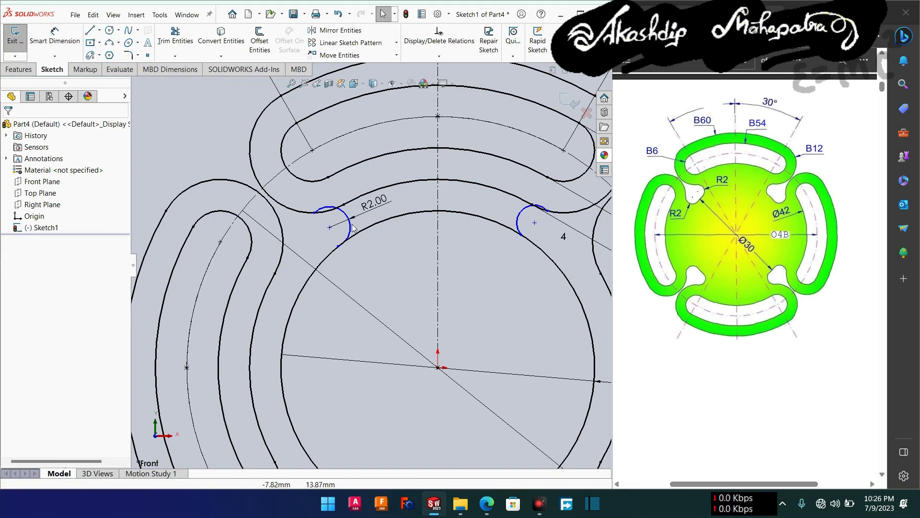
# Make the left and right notch arcs equal in radius.
pyautogui.click(351, 229)
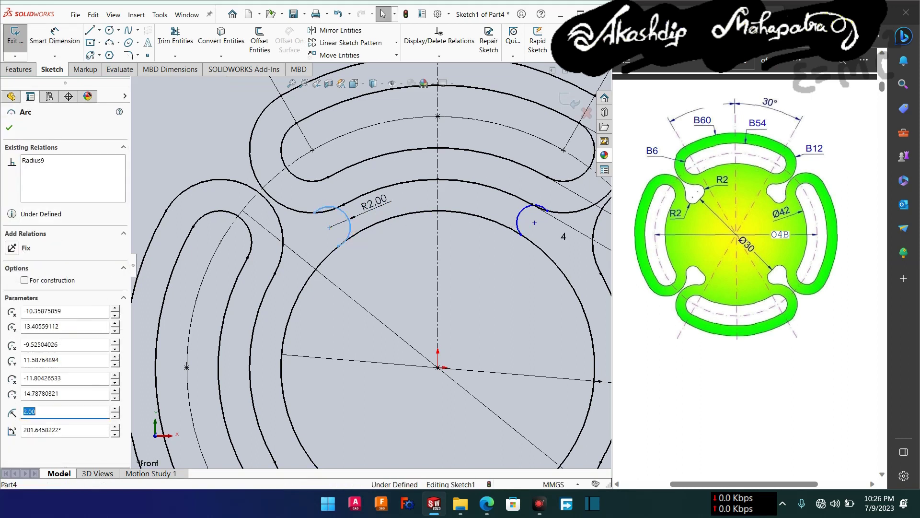
pyautogui.click(520, 217)
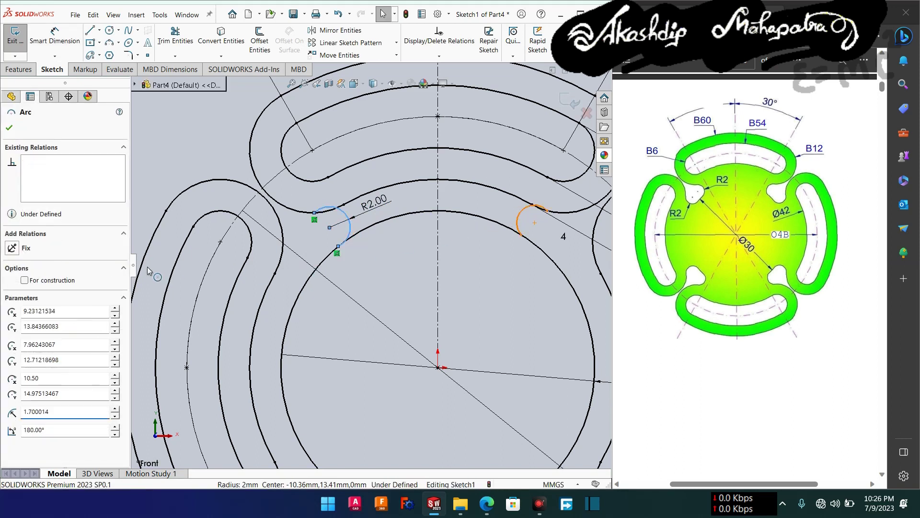
pyautogui.click(29, 340)
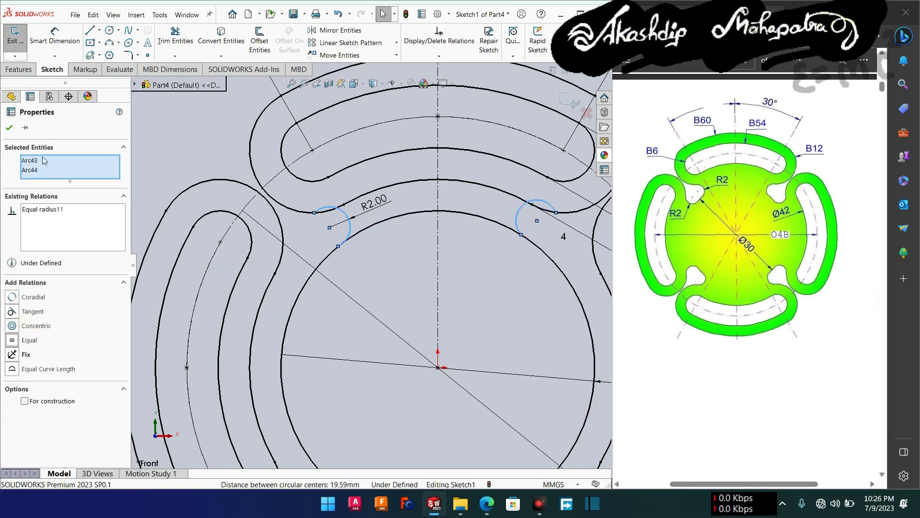
pyautogui.click(9, 127)
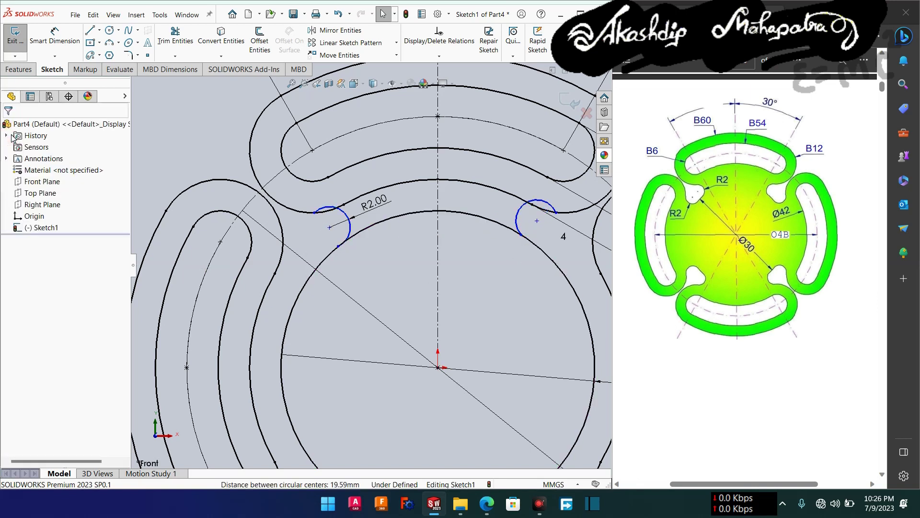
# Make the left notch arc tangent to the top slot and the Ø30 circle.
pyautogui.click(318, 208)
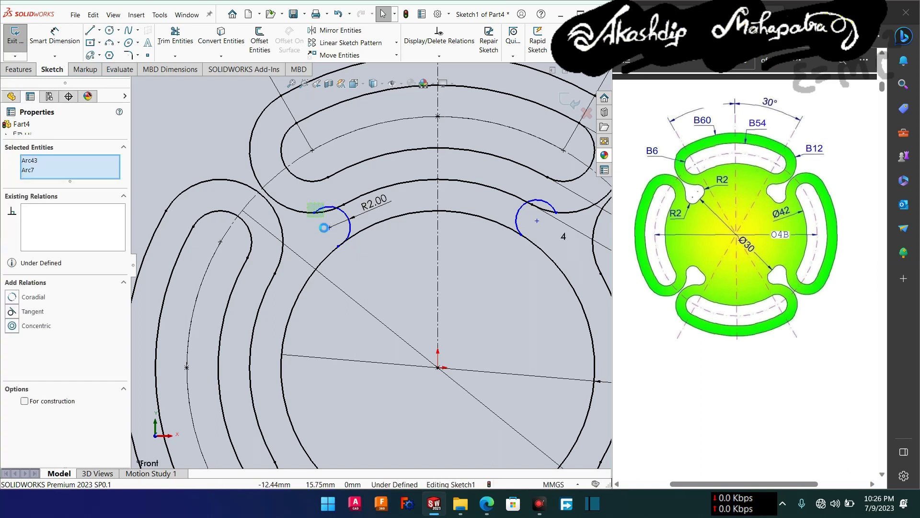
pyautogui.click(366, 185)
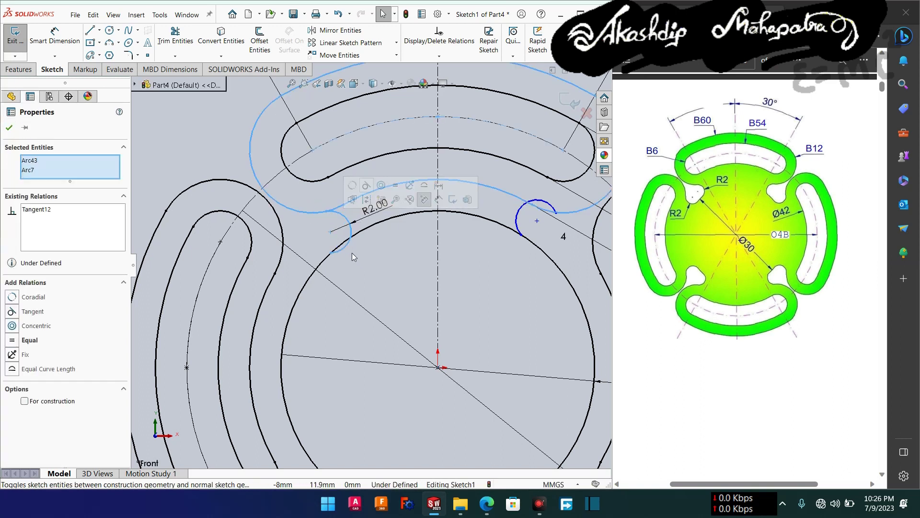
pyautogui.click(347, 261)
pyautogui.click(327, 244)
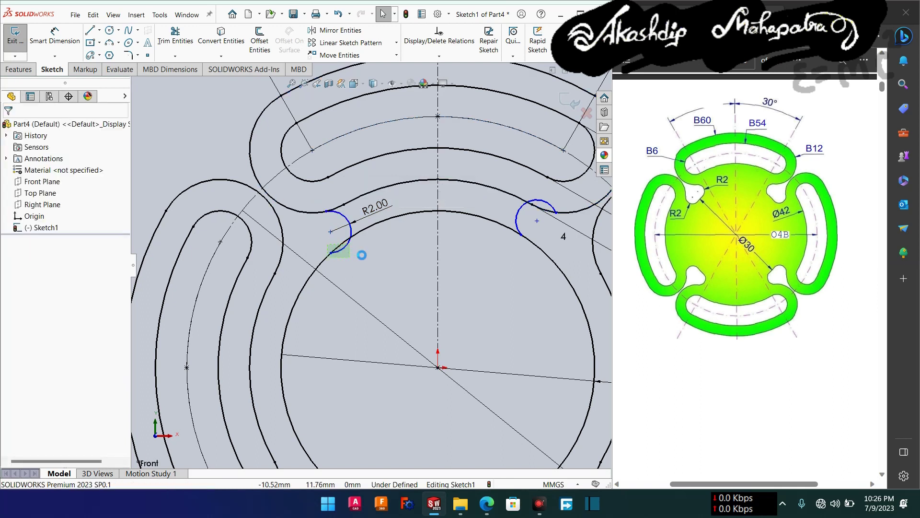
pyautogui.keyDown('ctrl'); pyautogui.click(357, 252); pyautogui.keyUp('ctrl')
pyautogui.click(419, 208)
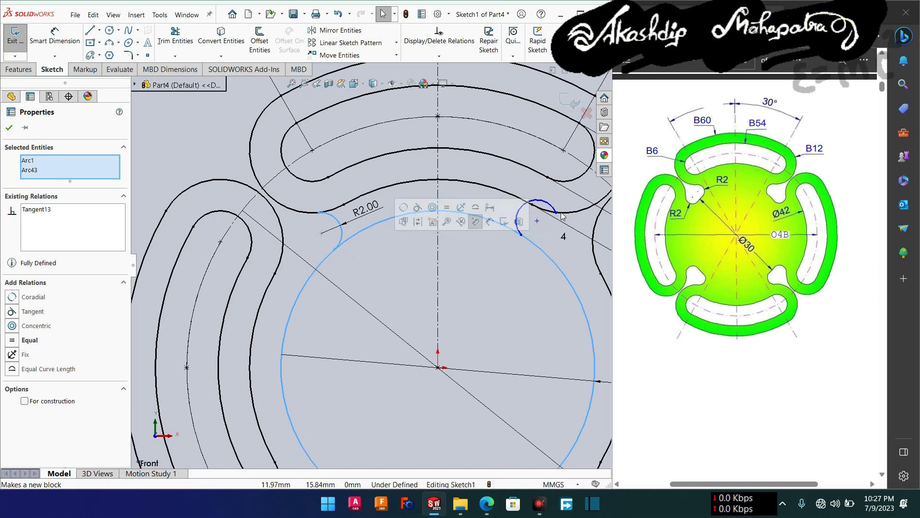
pyautogui.scroll(5, 558, 211)
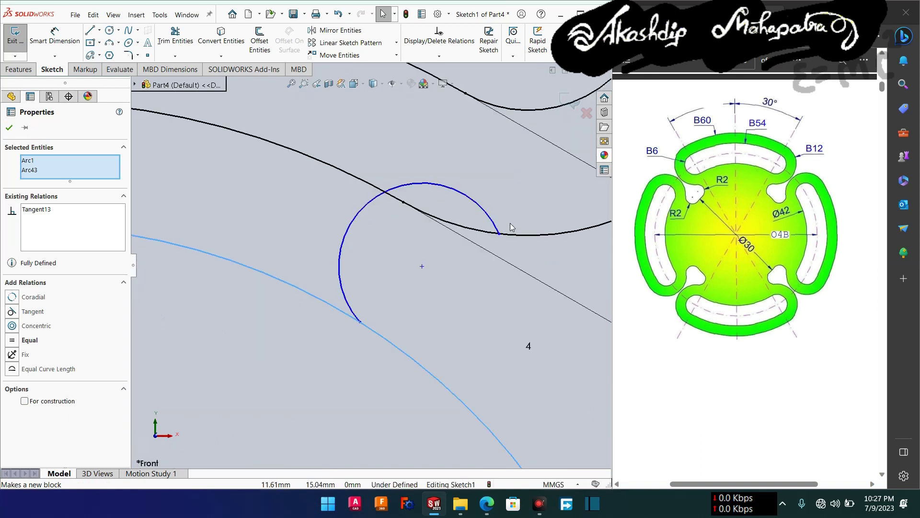
pyautogui.press('Escape')
# Make the right notch arc tangent to the top slot and the Ø30 circle.
pyautogui.keyDown('ctrl'); pyautogui.click(488, 240); pyautogui.keyUp('ctrl')
pyautogui.click(531, 198)
pyautogui.press('Escape')
pyautogui.click(341, 326)
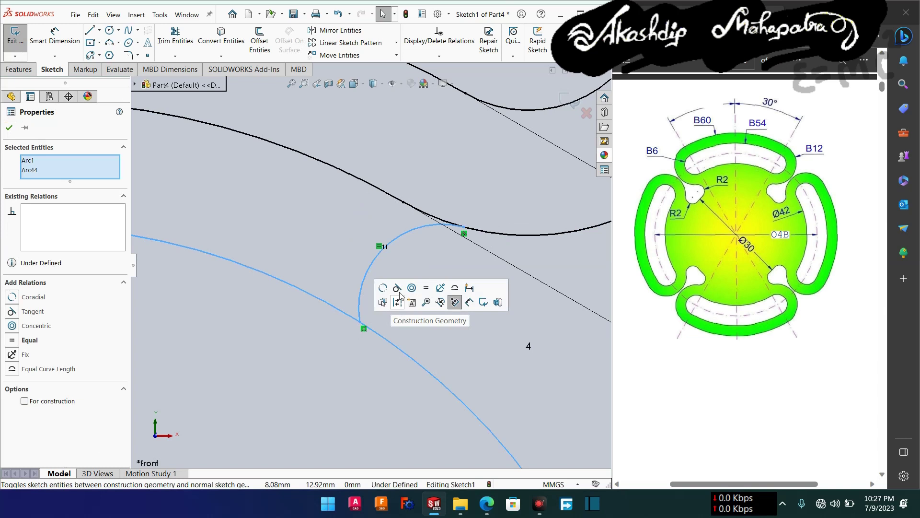
pyautogui.click(397, 287)
pyautogui.moveTo(328, 233)
pyautogui.mouseDown()
pyautogui.moveTo(387, 286)
pyautogui.moveTo(450, 395)
pyautogui.mouseUp()
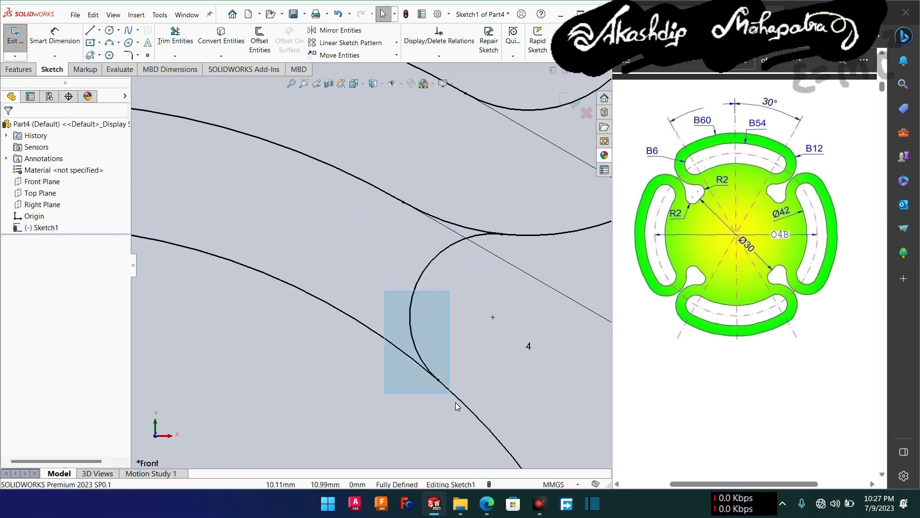
# Check the geometry around the right notch arc and zoom to fit the sketch.
pyautogui.moveTo(359, 193); pyautogui.dragTo(541, 438)
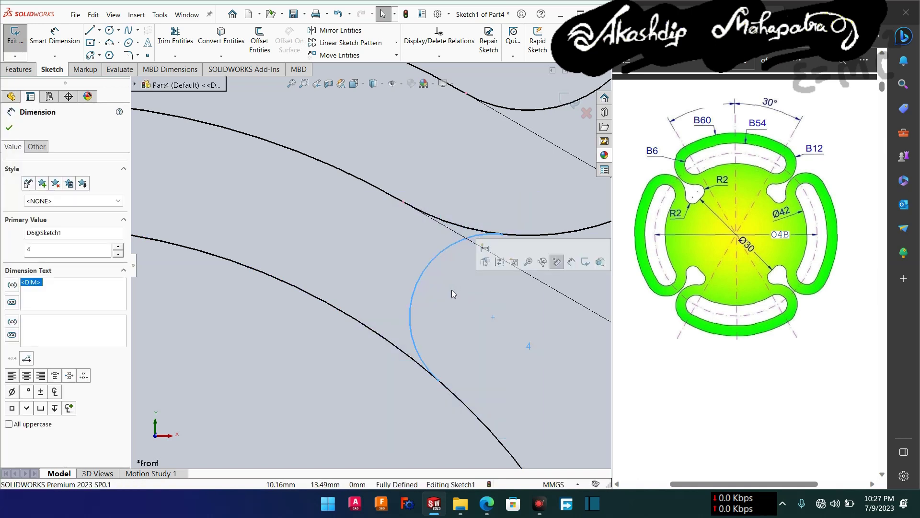
pyautogui.click(8, 127)
pyautogui.scroll(-2, 309, 335)
pyautogui.scroll(-5, 327, 336)
pyautogui.scroll(6, 341, 337)
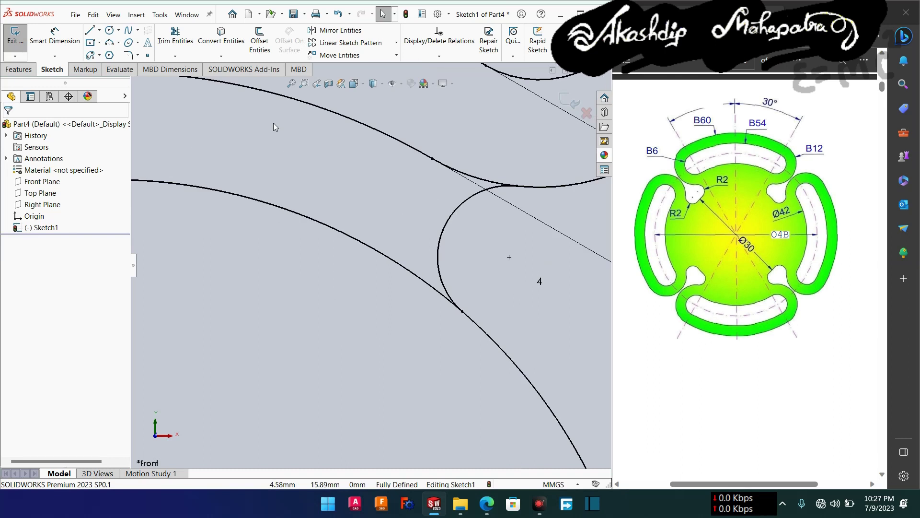
pyautogui.click(292, 84)
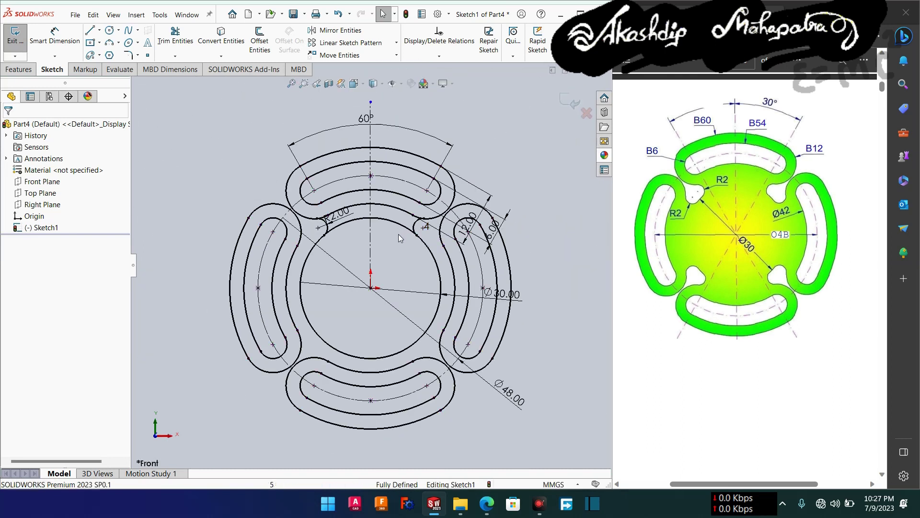
# Circular-pattern both R2 notch arcs into 4 instances over 360° about the origin.
pyautogui.scroll(-4, 399, 235)
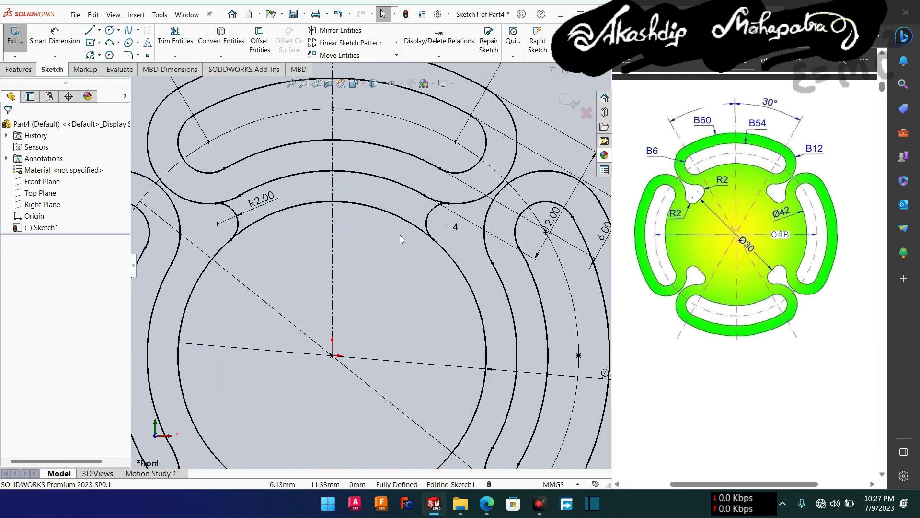
pyautogui.click(429, 222)
pyautogui.click(235, 224)
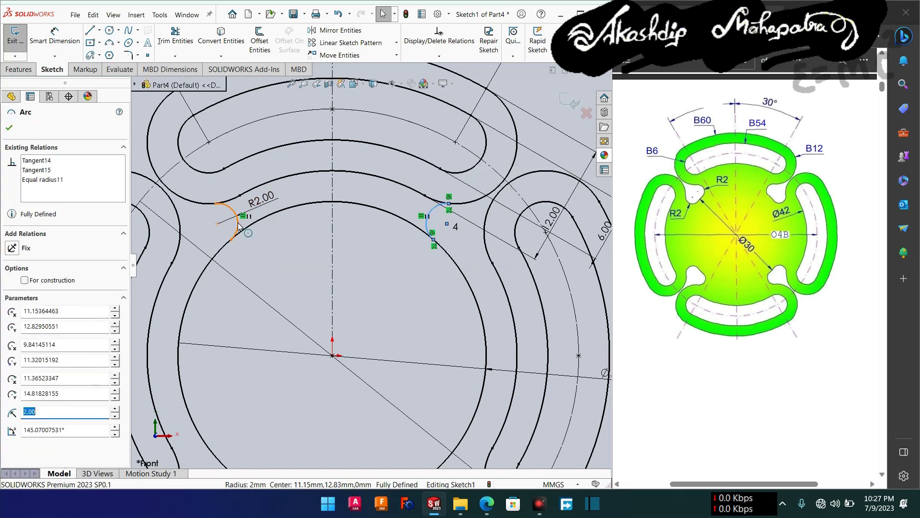
pyautogui.click(396, 42)
pyautogui.click(369, 68)
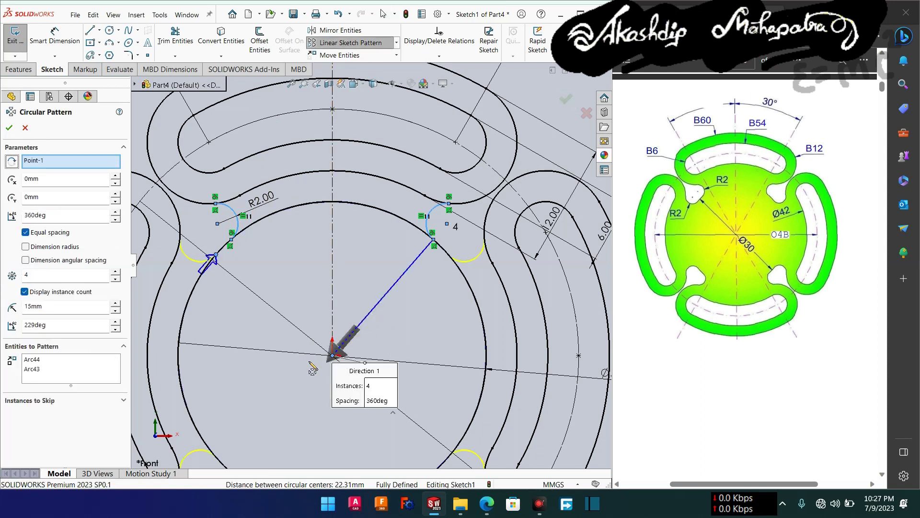
pyautogui.scroll(-1, 294, 337)
pyautogui.scroll(1, 287, 338)
pyautogui.scroll(1, 278, 340)
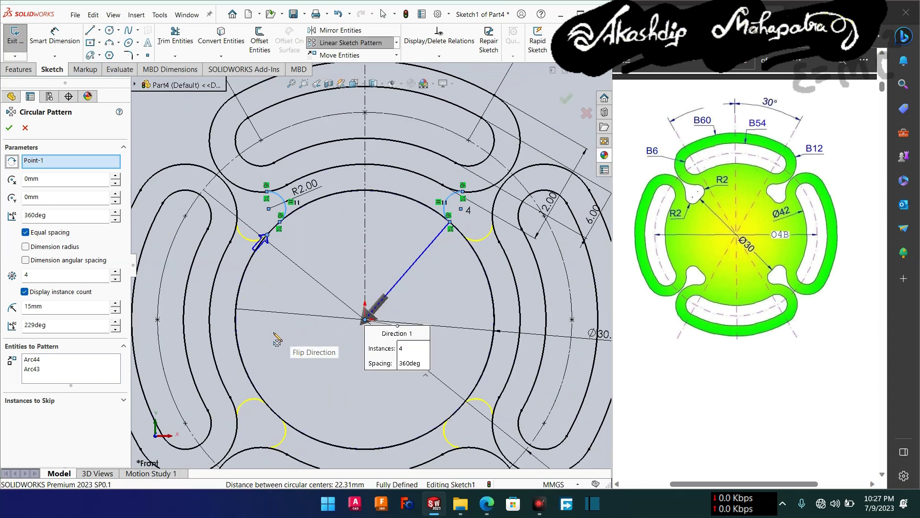
pyautogui.click(11, 129)
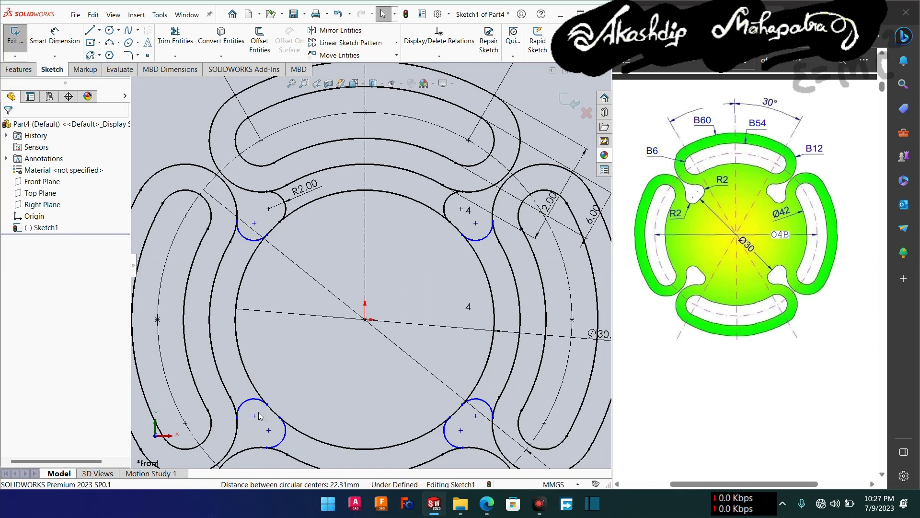
pyautogui.scroll(-3, 261, 415)
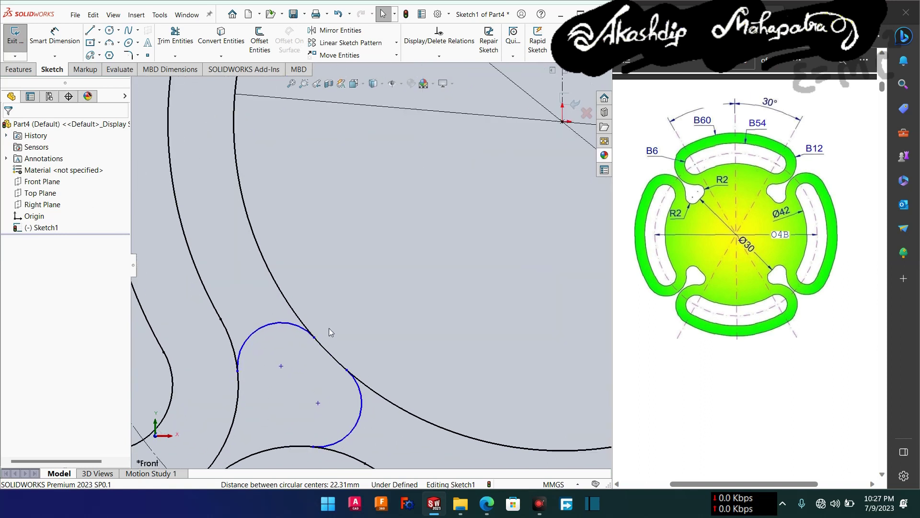
# Make the two lower-left R2 notch arcs tangent to the inner circle, fully defining the sketch.
pyautogui.moveTo(327, 318); pyautogui.dragTo(302, 343)
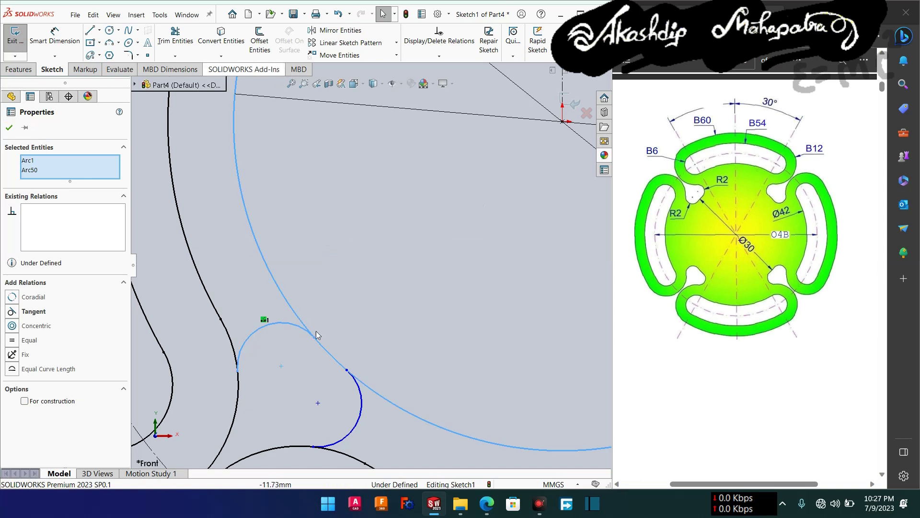
pyautogui.click(40, 312)
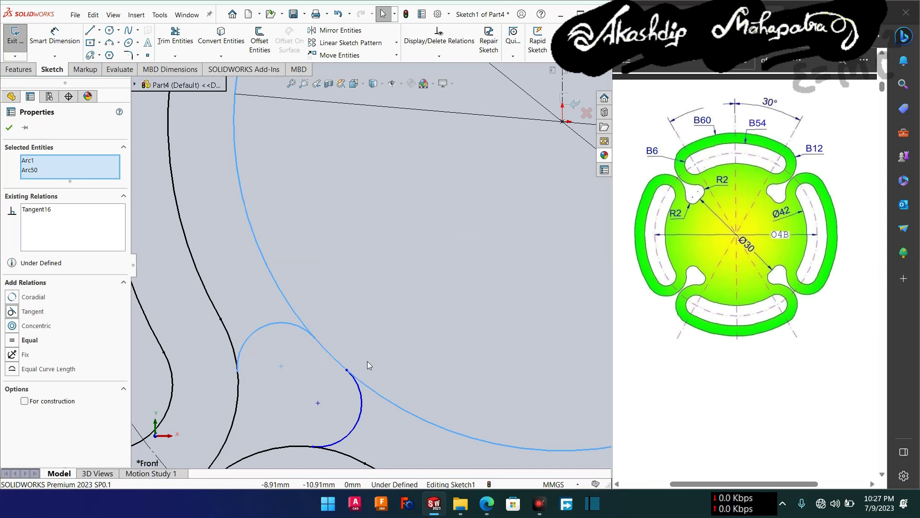
pyautogui.moveTo(373, 361); pyautogui.dragTo(327, 383)
pyautogui.click(32, 310)
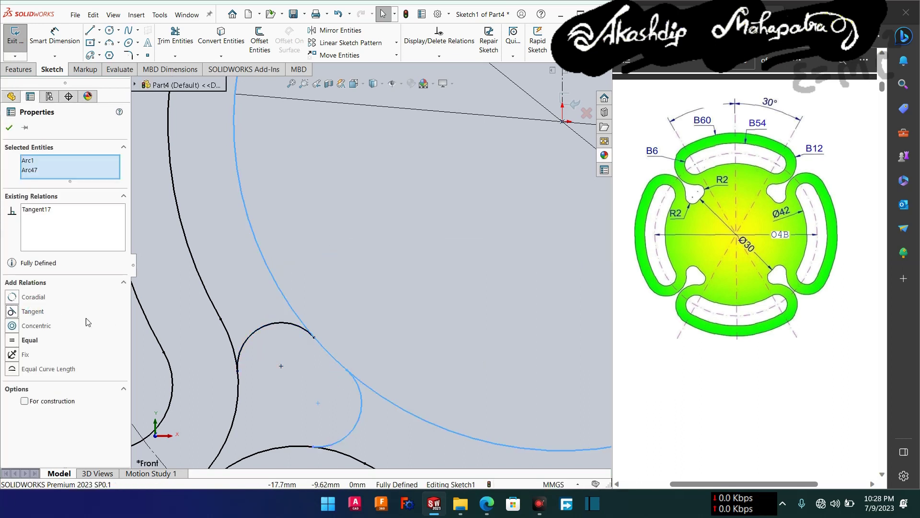
pyautogui.click(9, 128)
pyautogui.scroll(-2, 421, 349)
pyautogui.scroll(-2, 421, 349)
pyautogui.scroll(3, 422, 349)
pyautogui.scroll(2, 416, 350)
pyautogui.scroll(5, 404, 288)
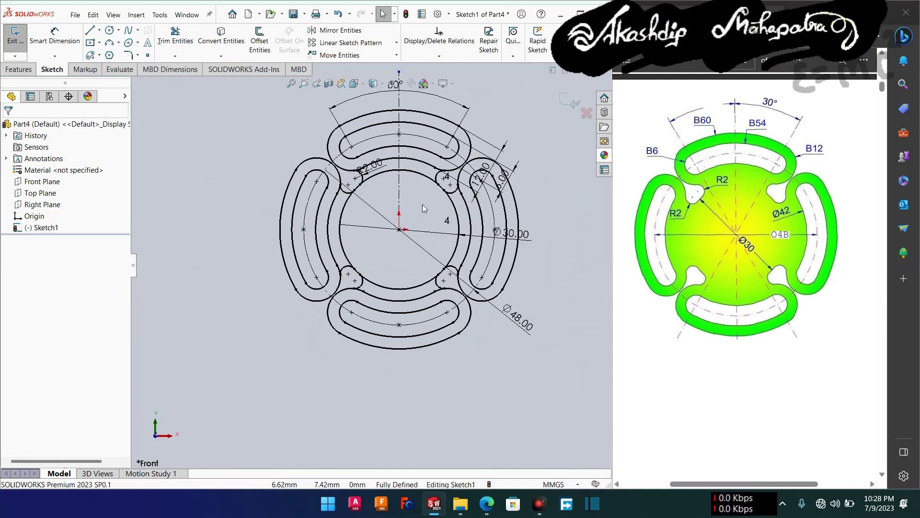
pyautogui.scroll(-2, 423, 207)
pyautogui.click(191, 40)
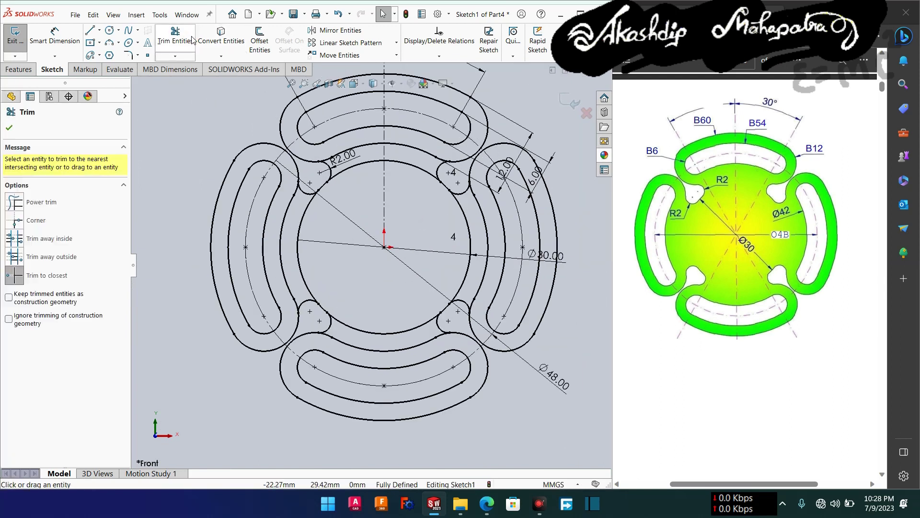
# Trim the top slot's arc between the notches using Trim to closest.
pyautogui.click(337, 180)
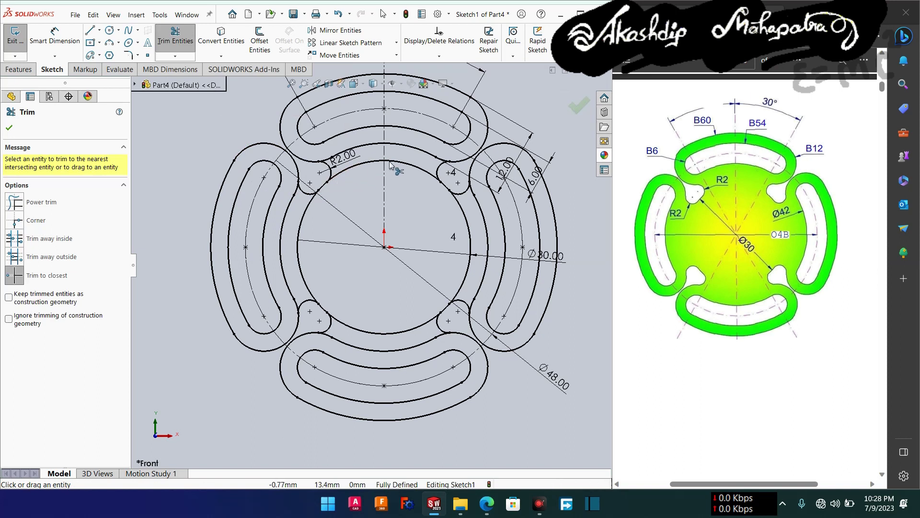
pyautogui.click(45, 204)
pyautogui.moveTo(410, 179); pyautogui.dragTo(416, 135)
pyautogui.click(523, 255)
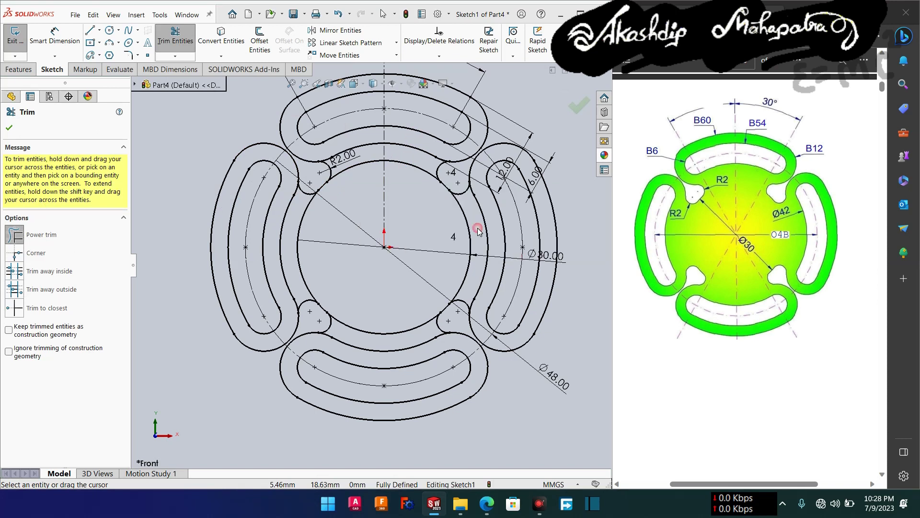
pyautogui.click(33, 311)
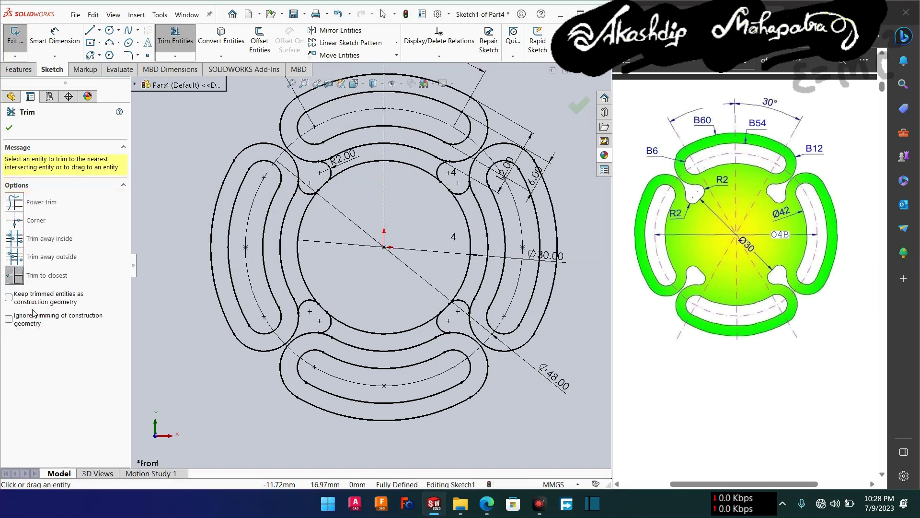
pyautogui.click(407, 147)
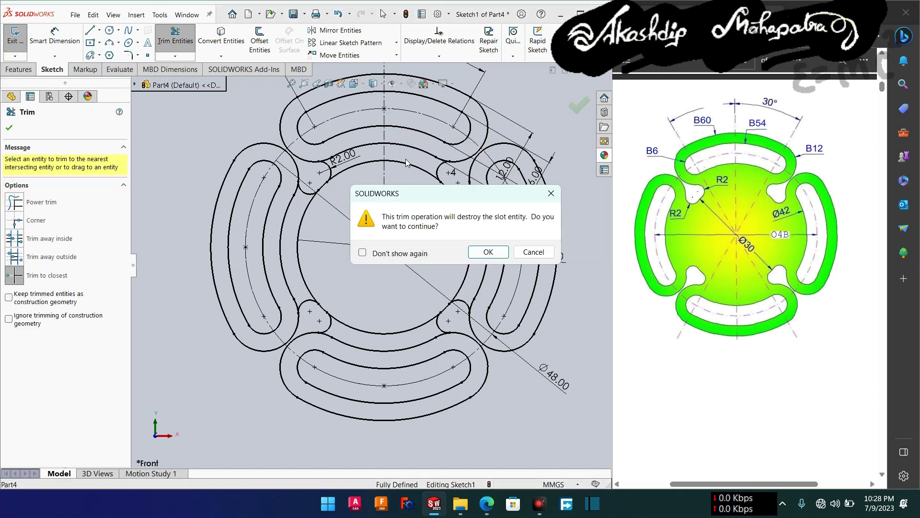
pyautogui.click(493, 252)
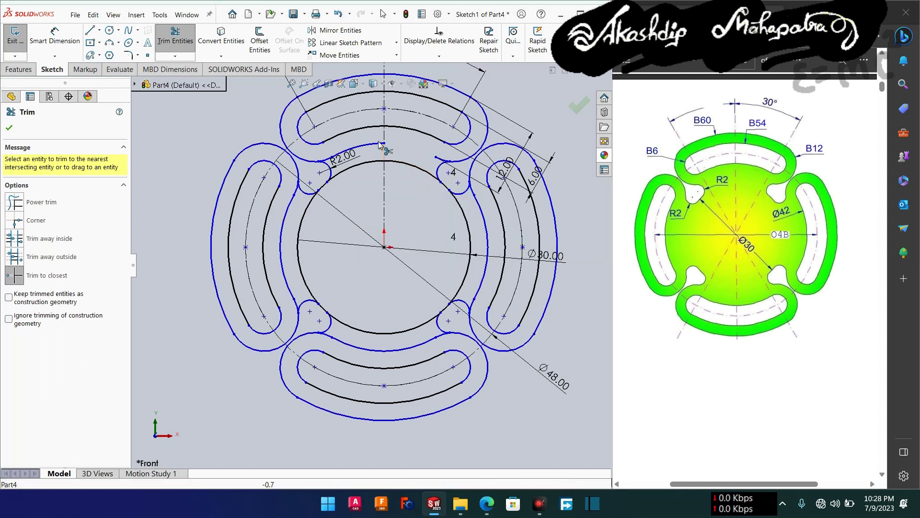
# Remove the inner circle's top segment and the leftover stub at the R2 notch.
pyautogui.click(369, 160)
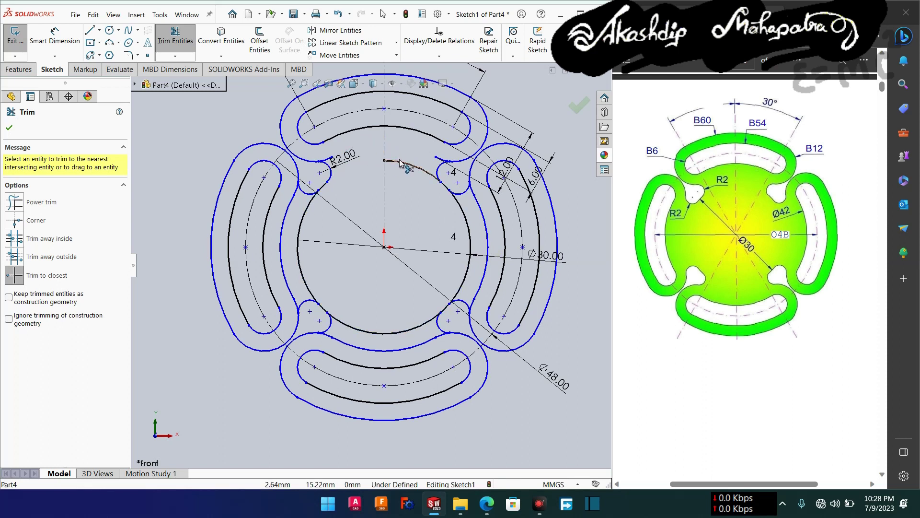
pyautogui.moveTo(400, 163); pyautogui.dragTo(406, 166)
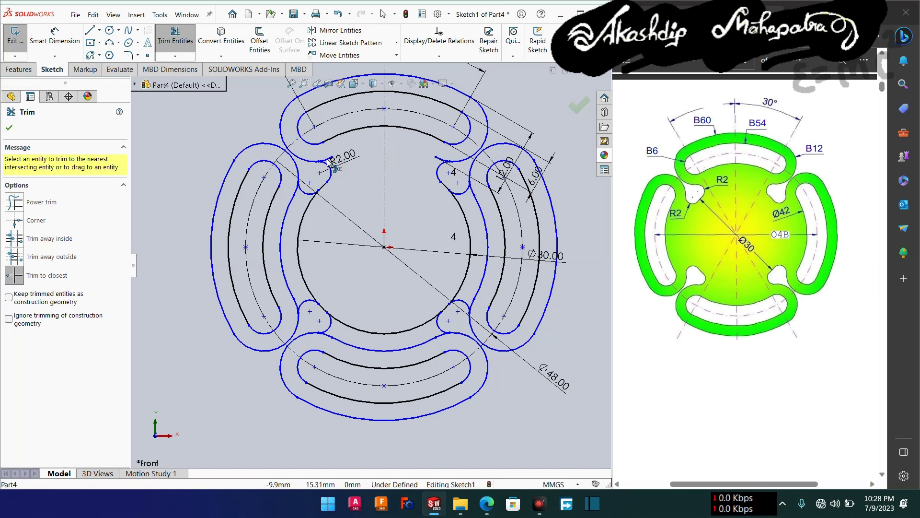
pyautogui.scroll(-2, 330, 161)
pyautogui.scroll(-2, 370, 258)
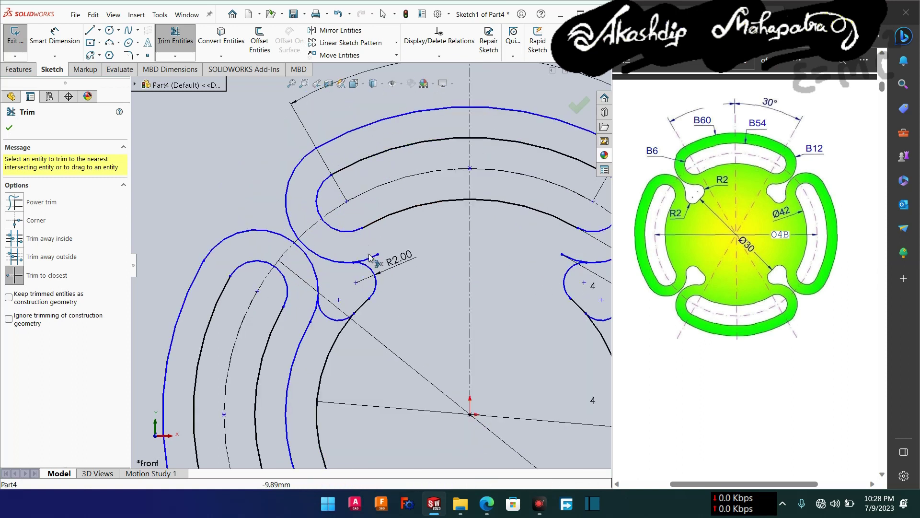
pyautogui.click(370, 259)
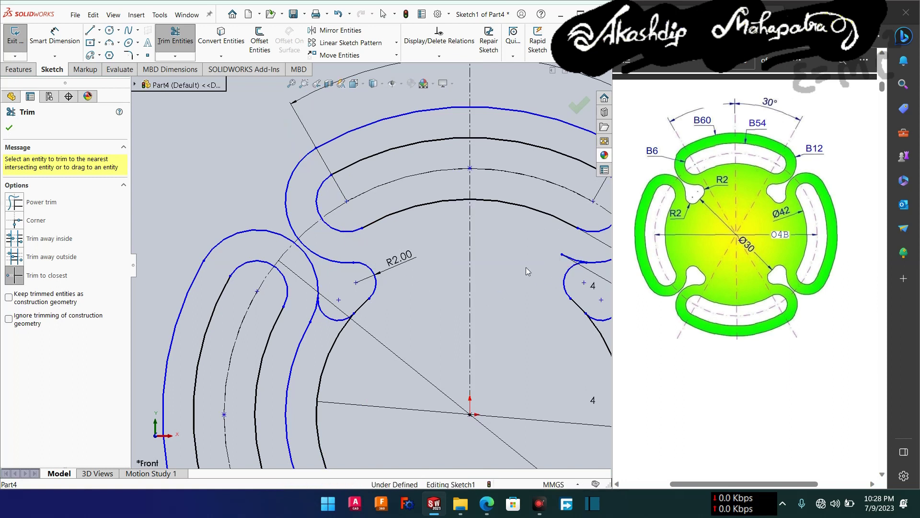
pyautogui.click(488, 257)
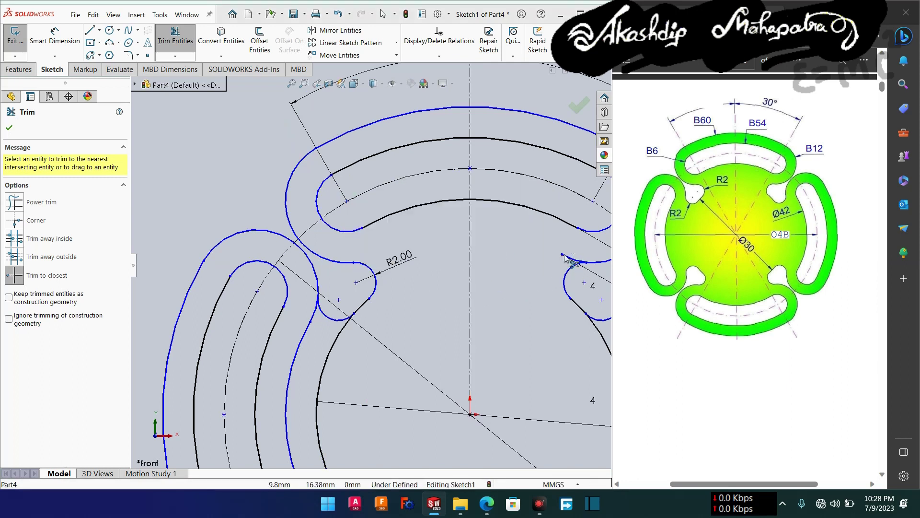
# Trim away the left arc of the inner circle.
pyautogui.scroll(-3, 523, 283)
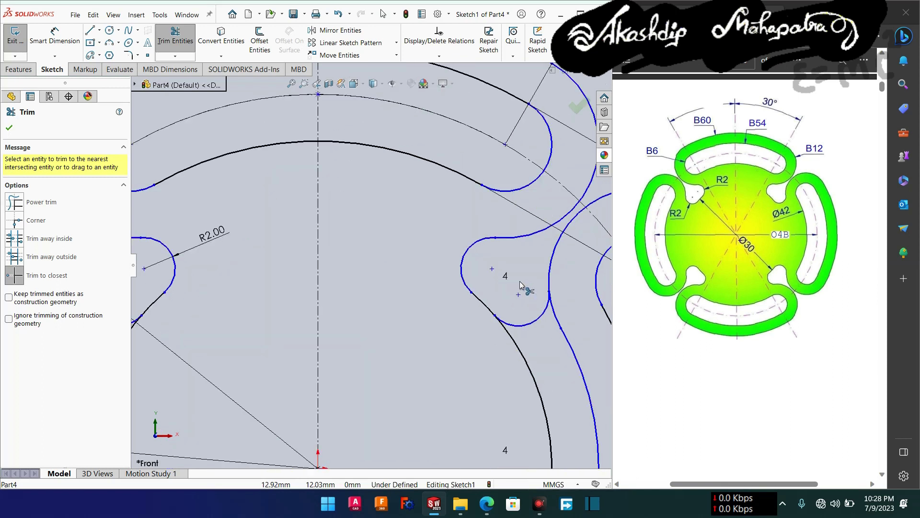
pyautogui.scroll(3, 435, 266)
pyautogui.scroll(2, 435, 265)
pyautogui.scroll(2, 365, 301)
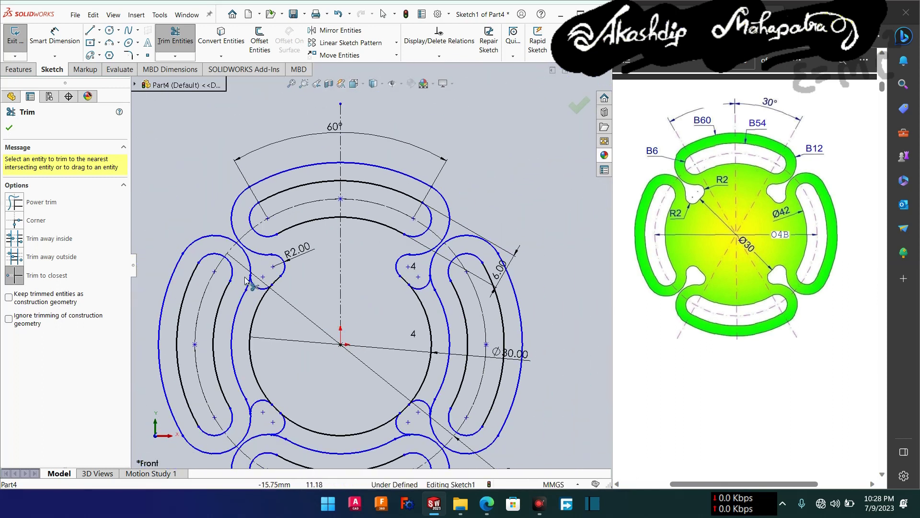
pyautogui.click(254, 320)
pyautogui.click(237, 318)
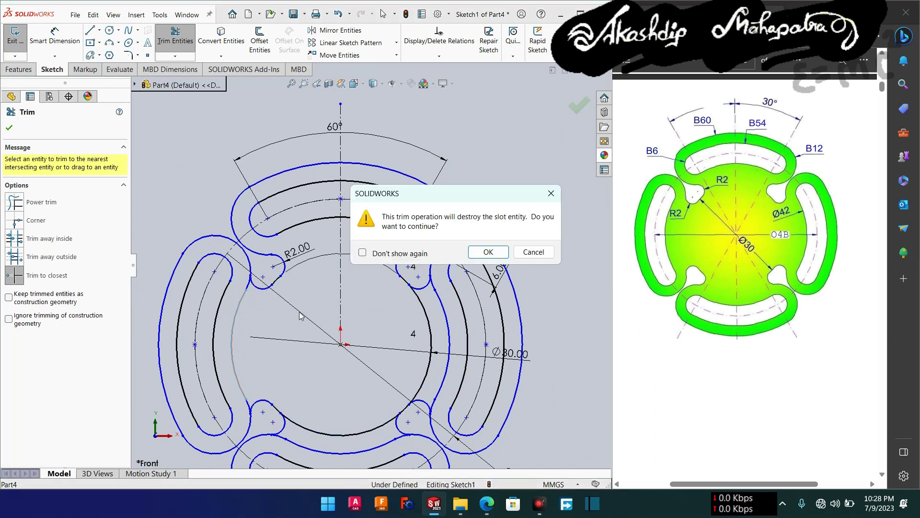
pyautogui.click(488, 253)
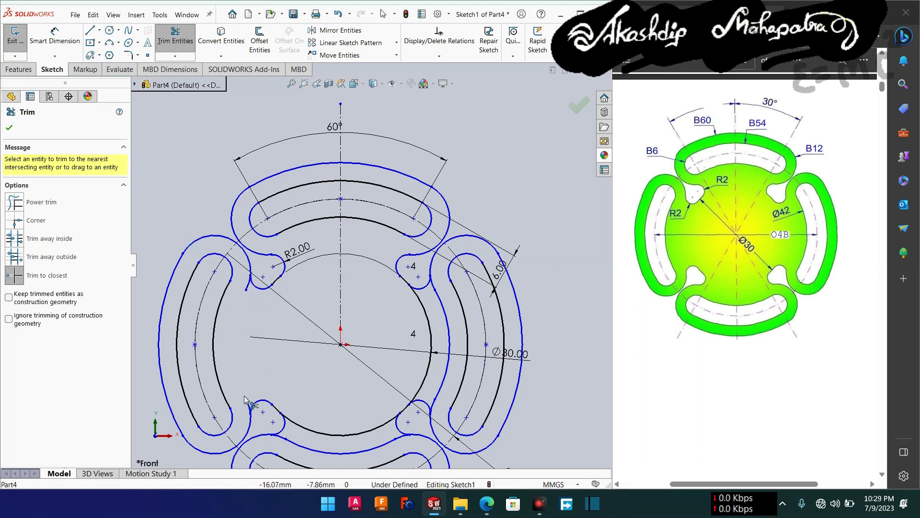
# Trim the arc beside the right slot and the inner circle's right segment.
pyautogui.click(439, 293)
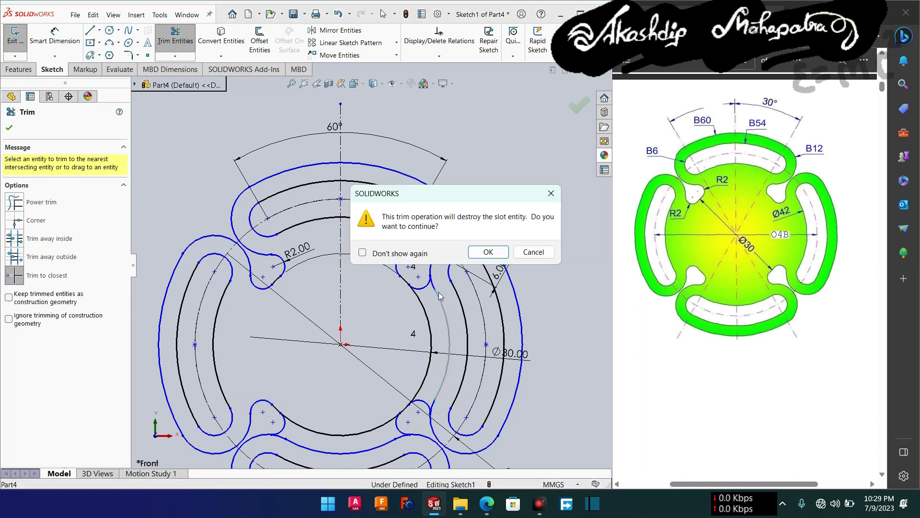
pyautogui.click(487, 252)
pyautogui.click(435, 329)
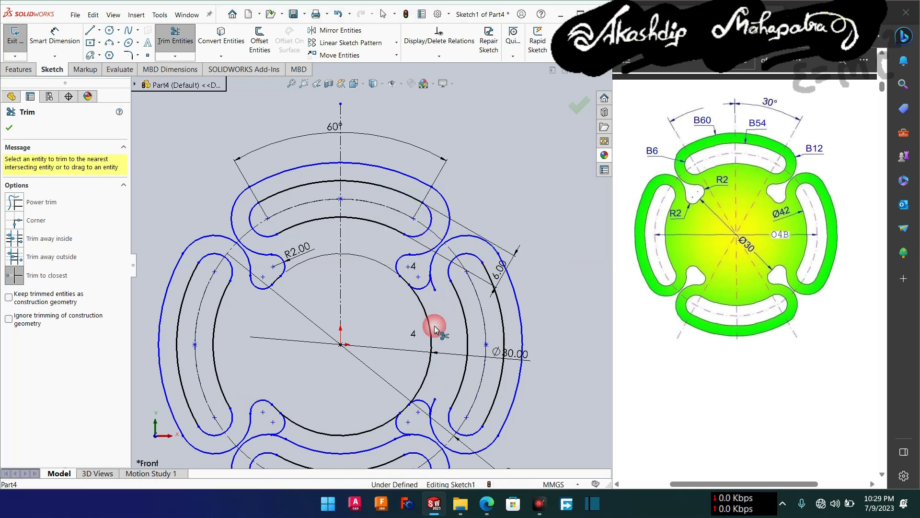
pyautogui.click(433, 402)
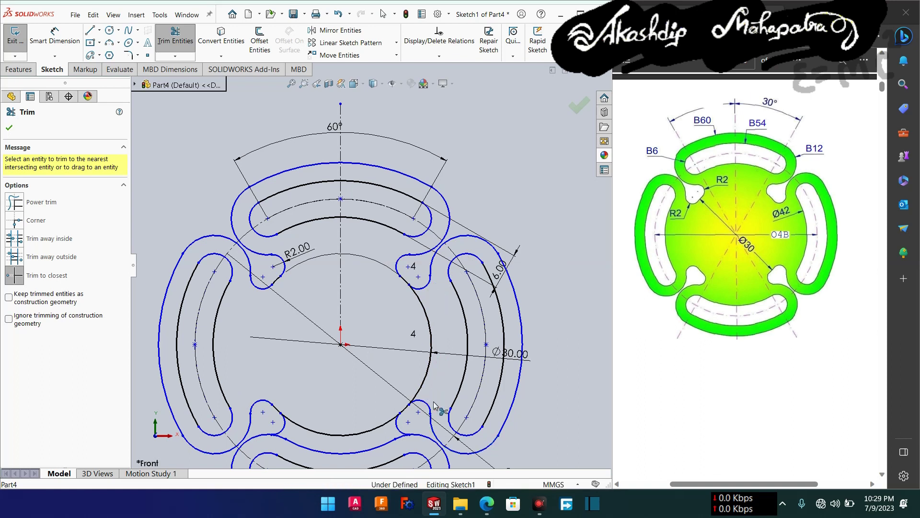
pyautogui.moveTo(434, 402); pyautogui.dragTo(426, 374)
pyautogui.moveTo(434, 337); pyautogui.dragTo(432, 333)
pyautogui.click(429, 328)
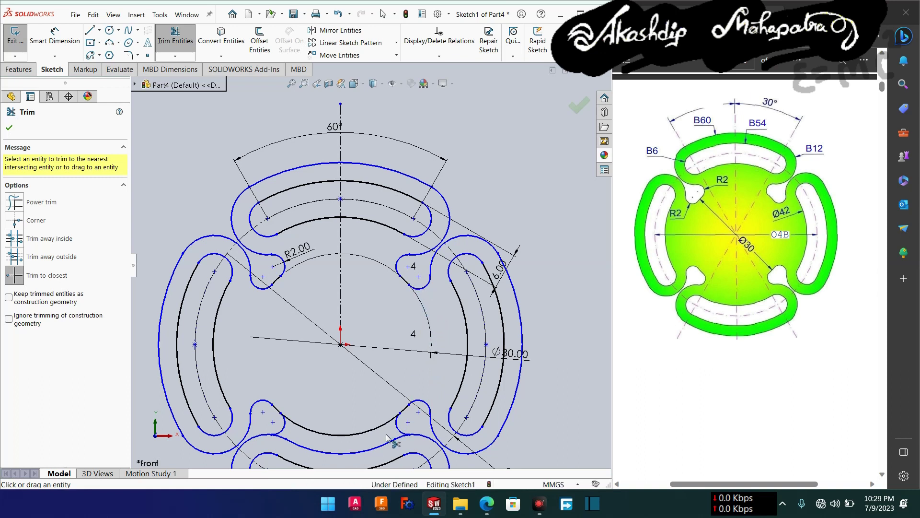
# Trim the bottom slot's arc between the notches, completing the continuous outline.
pyautogui.moveTo(375, 430); pyautogui.dragTo(383, 447)
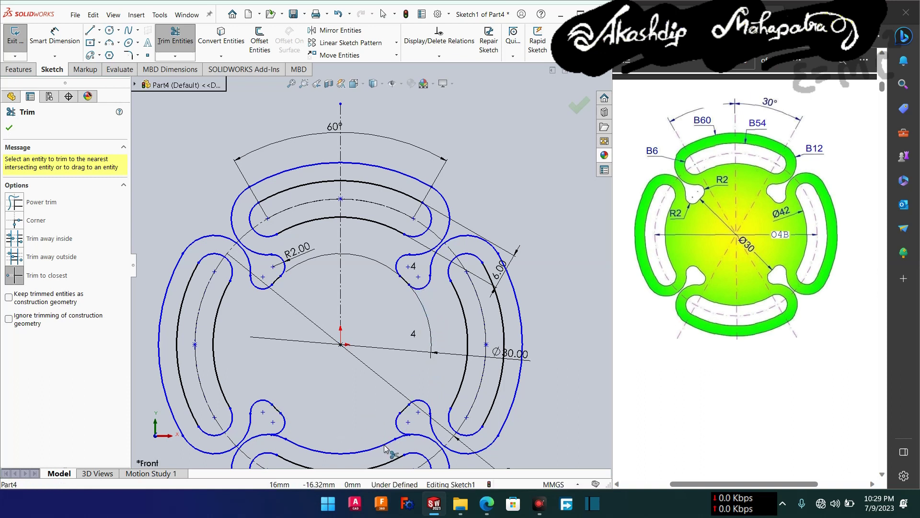
pyautogui.click(488, 251)
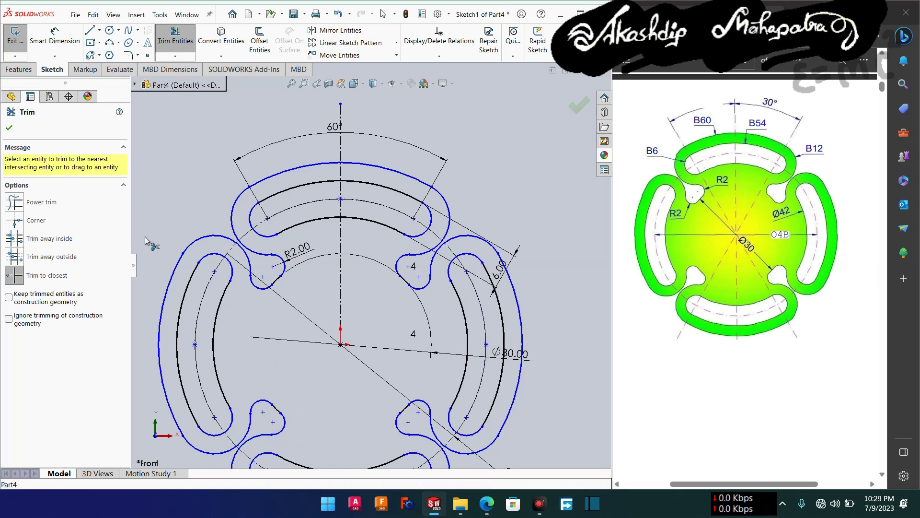
pyautogui.click(9, 127)
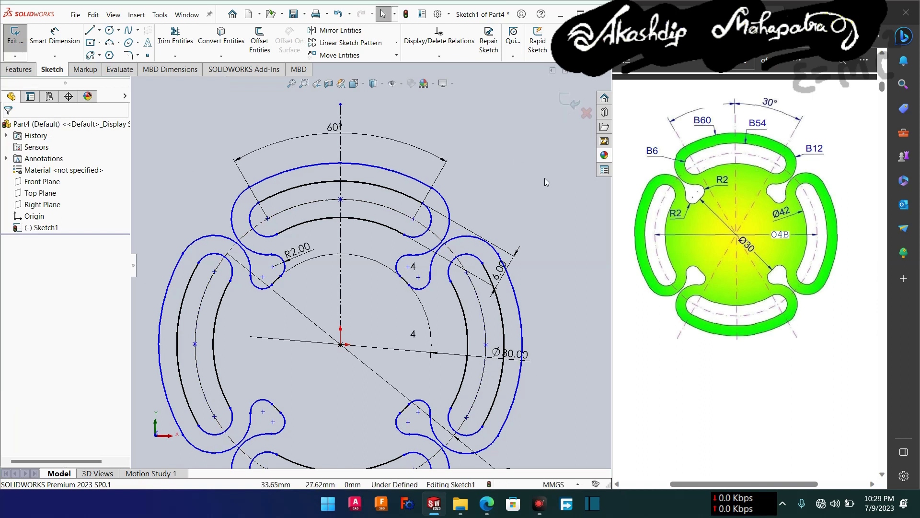
# Dimension the upper-right corner arc to R6.
pyautogui.keyDown('ctrl'); pyautogui.moveTo(544, 177); pyautogui.dragTo(543, 159, button='middle'); pyautogui.keyUp('ctrl')
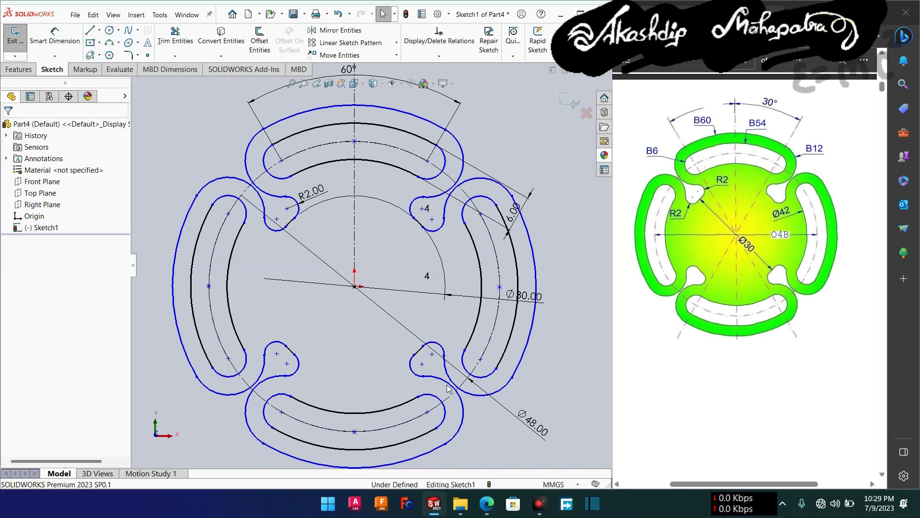
pyautogui.moveTo(184, 115); pyautogui.dragTo(171, 86, button='right')
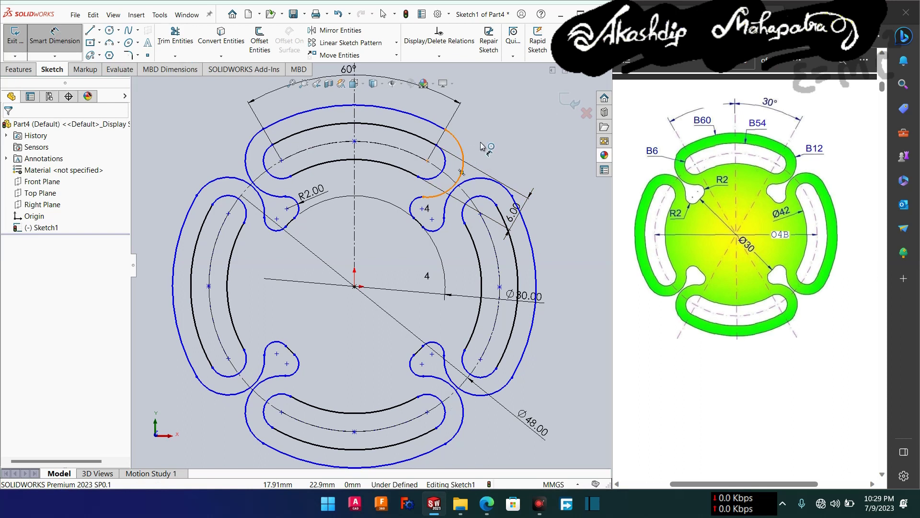
pyautogui.click(462, 153)
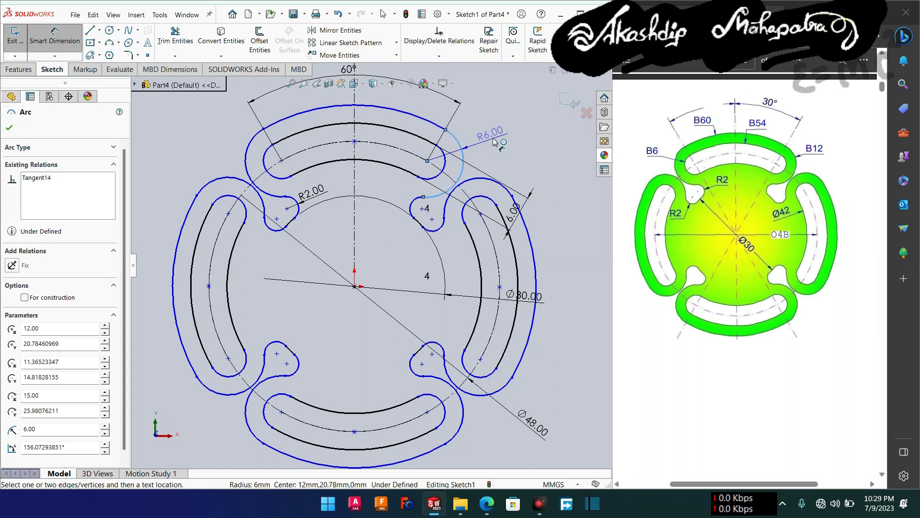
pyautogui.click(494, 141)
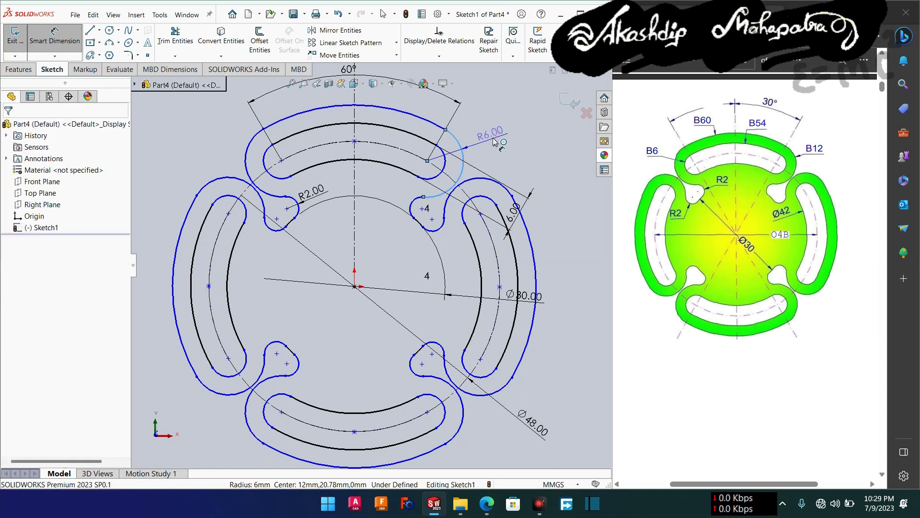
pyautogui.click(494, 141)
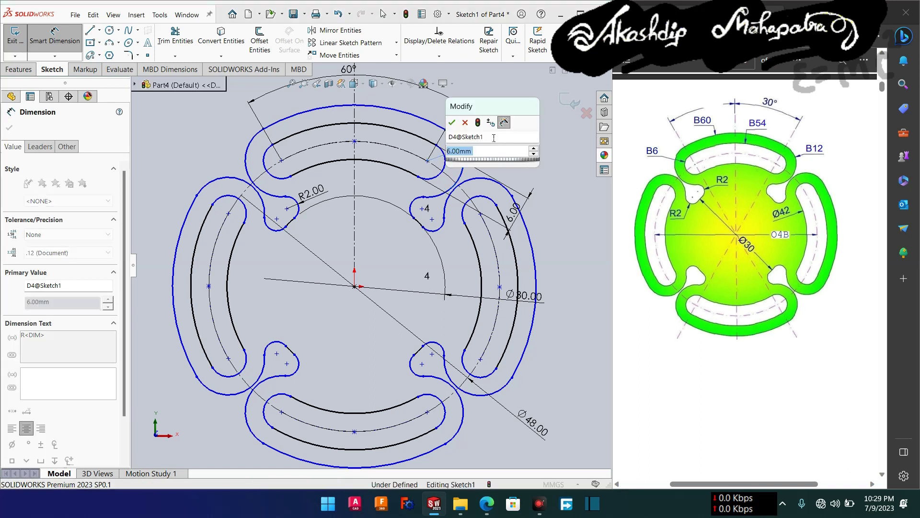
pyautogui.press('Return')
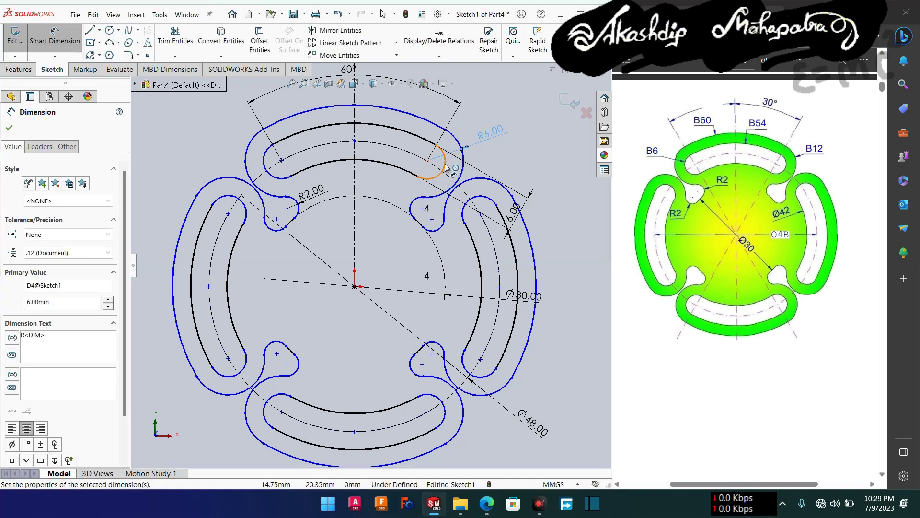
# Discard the over-defining R3 dimension on the slot end arc.
pyautogui.click(444, 161)
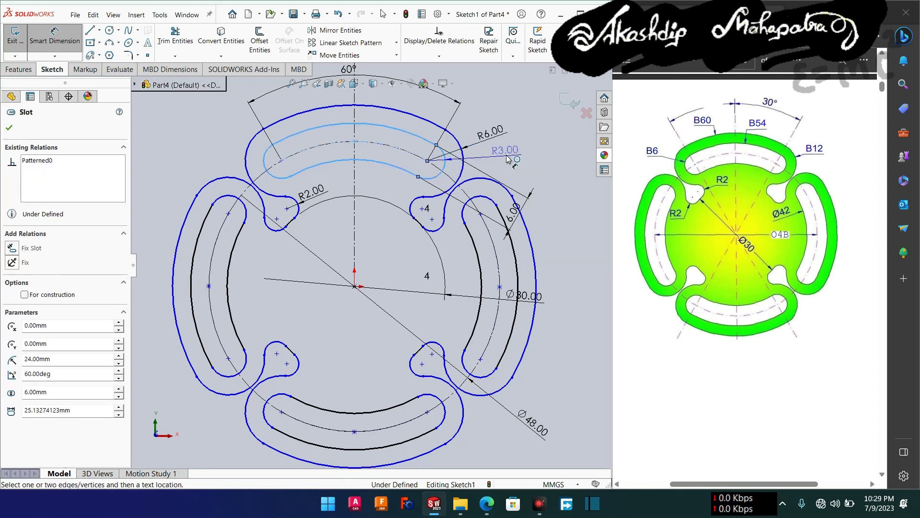
pyautogui.click(507, 158)
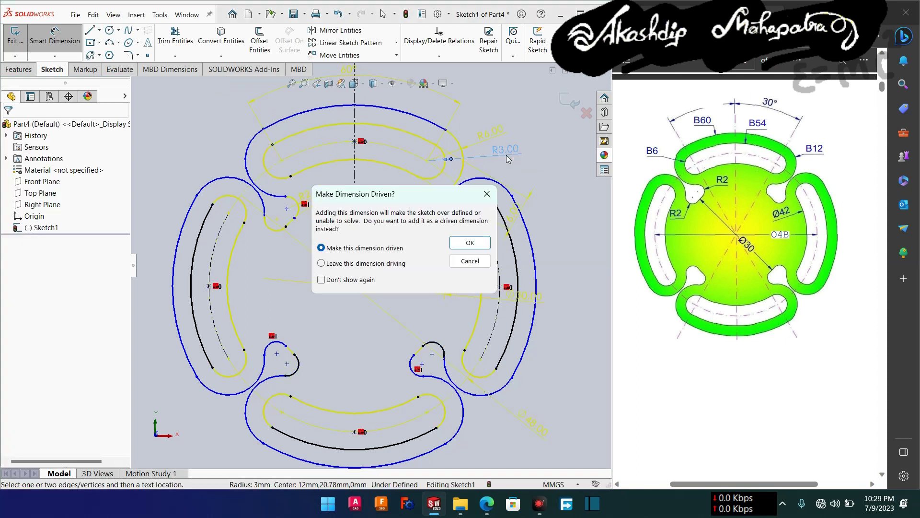
pyautogui.click(471, 263)
pyautogui.hotkey('ctrl', 'z')
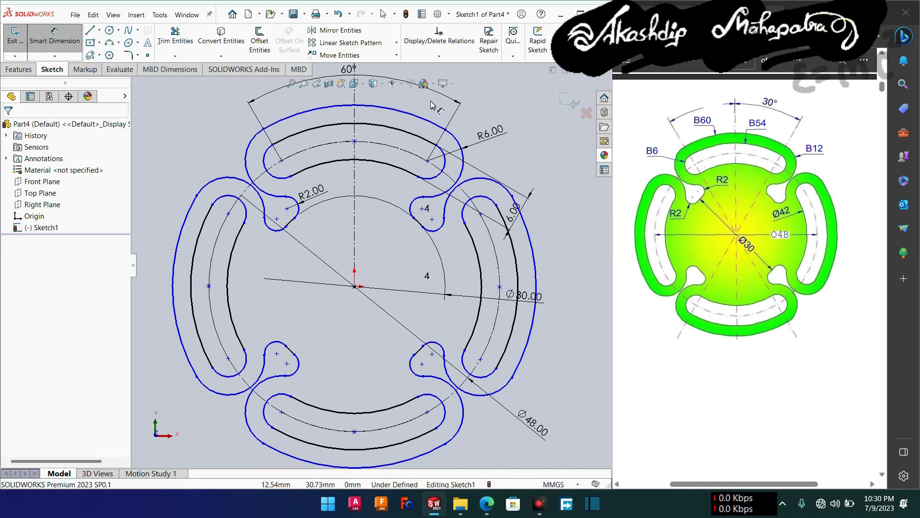
# Dimension the outer top arc to R30.
pyautogui.click(419, 123)
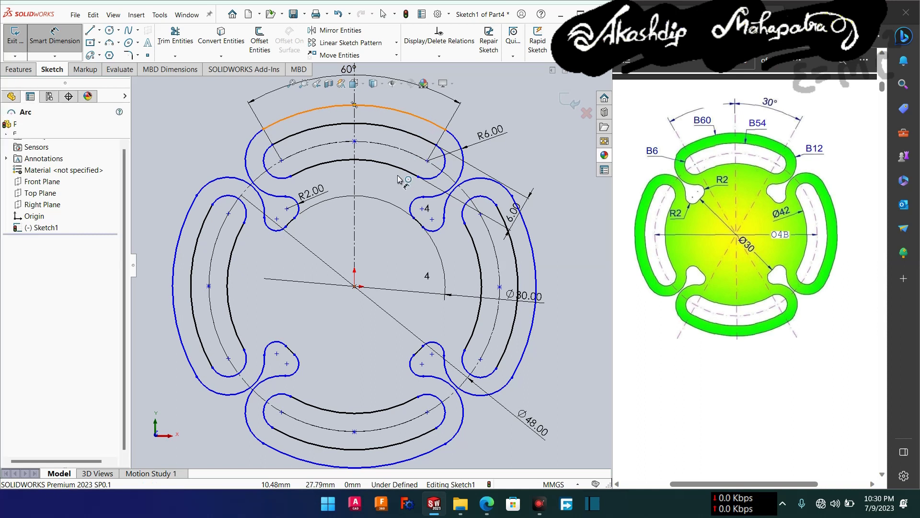
pyautogui.click(392, 190)
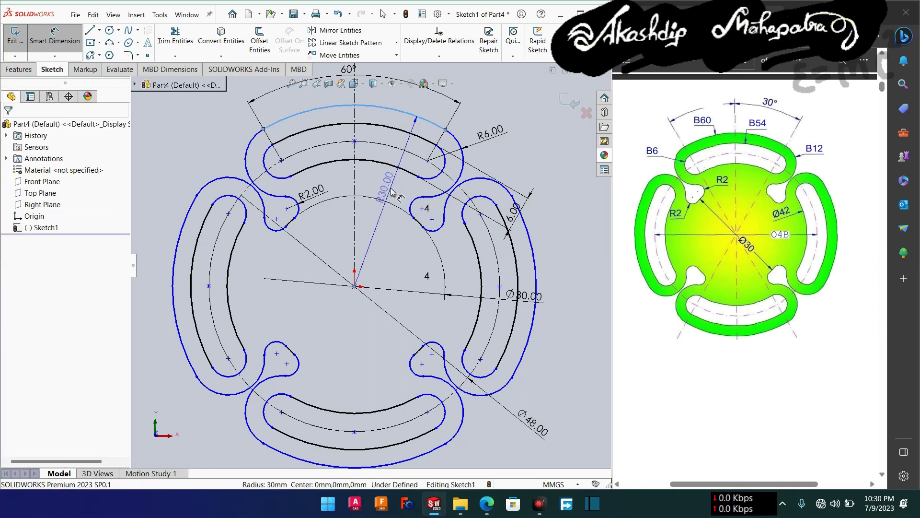
pyautogui.click(392, 189)
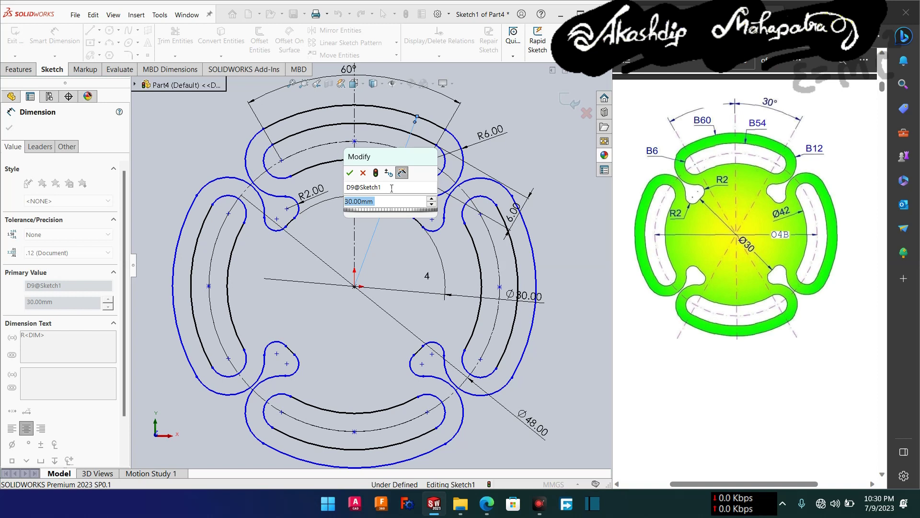
pyautogui.press('Return')
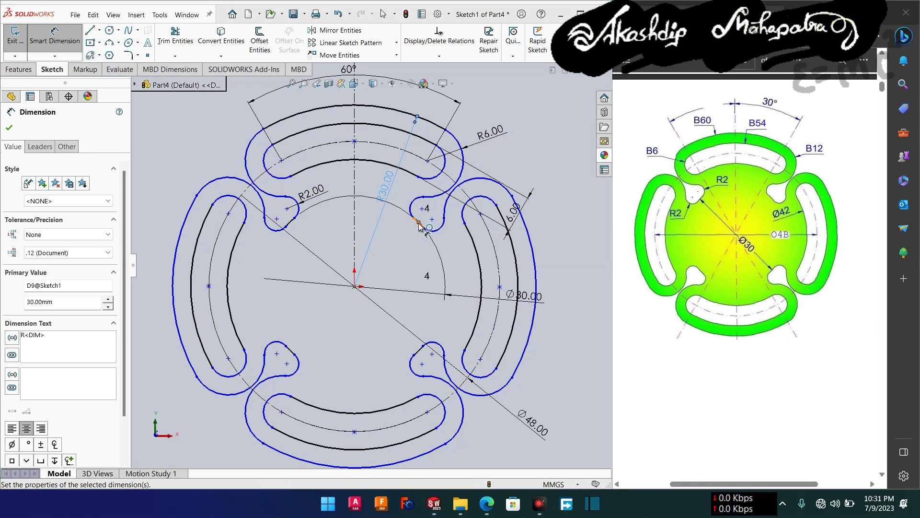
pyautogui.click(528, 140)
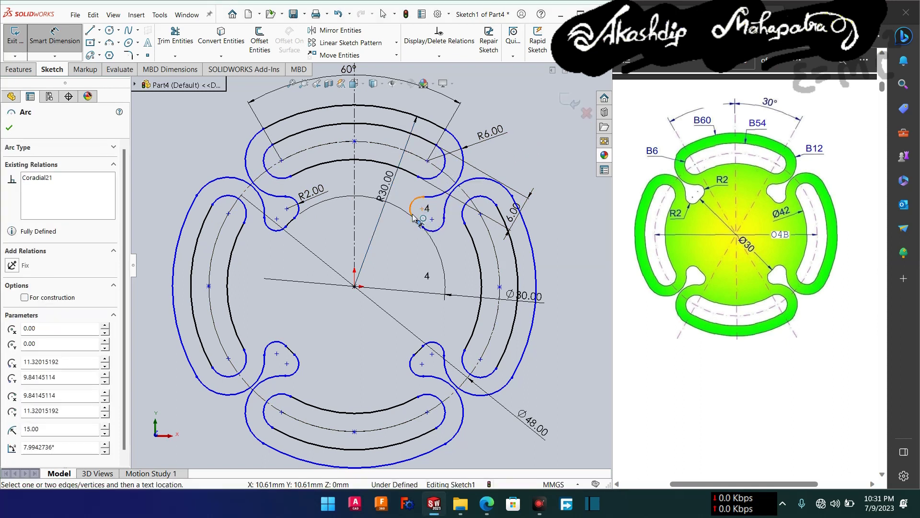
# Add a radius dimension on the upper-right notch arc as a driven reference dimension.
pyautogui.press('Escape')
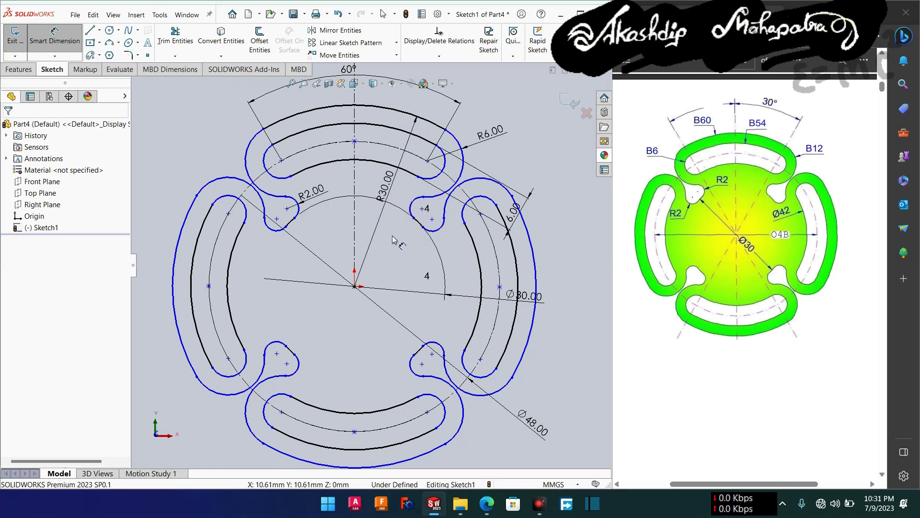
pyautogui.scroll(-3, 392, 239)
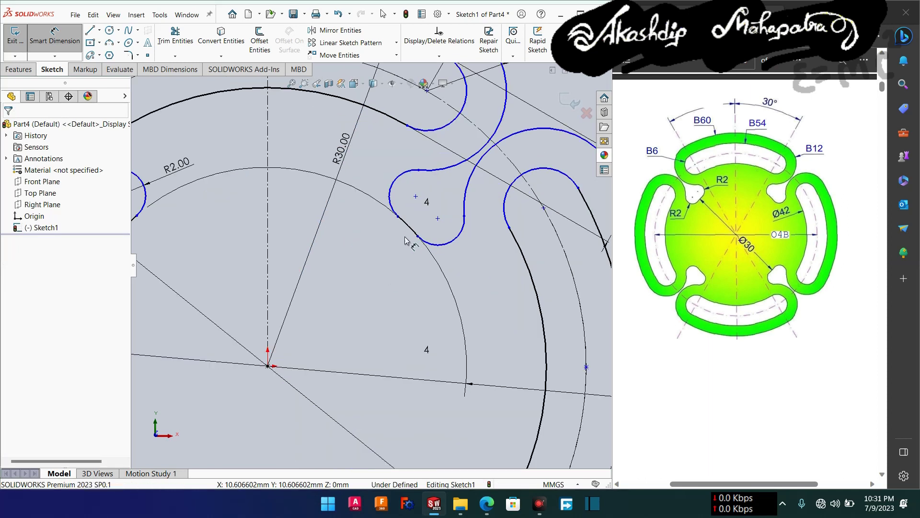
pyautogui.click(331, 299)
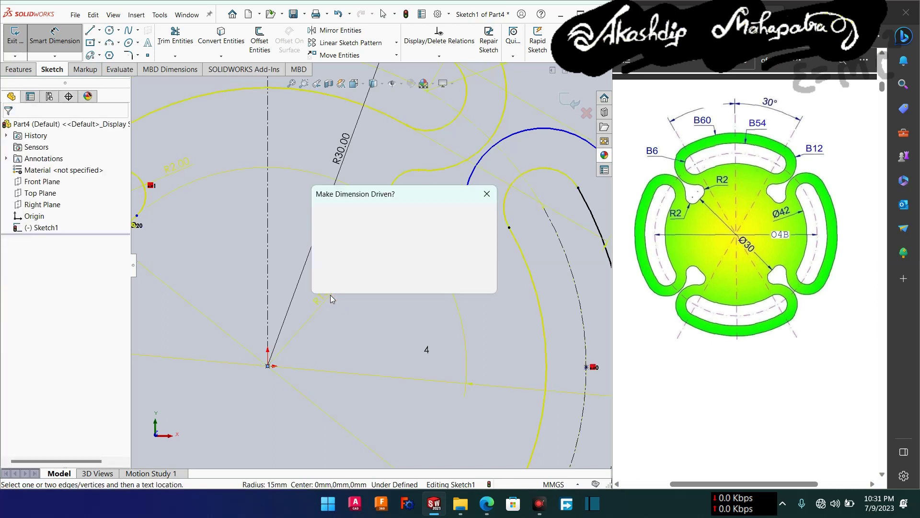
pyautogui.click(469, 243)
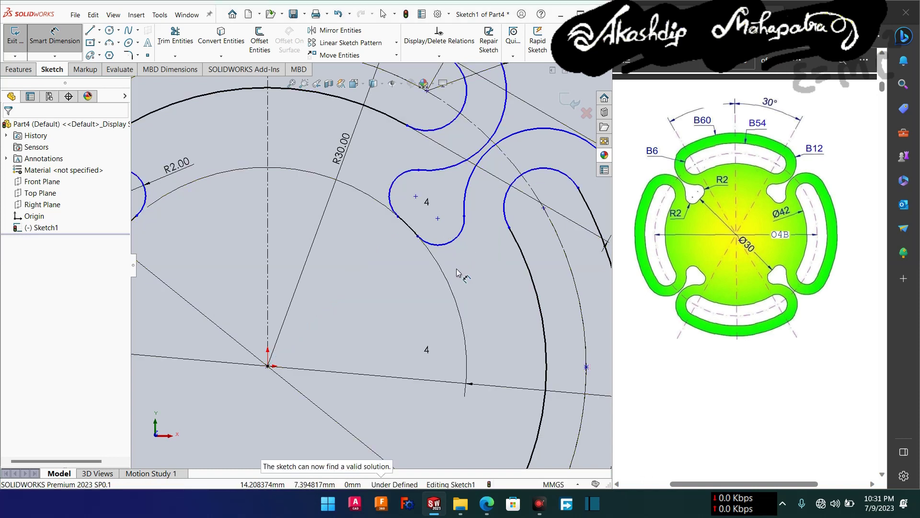
pyautogui.scroll(1, 456, 269)
pyautogui.scroll(1, 457, 268)
pyautogui.scroll(2, 456, 269)
pyautogui.scroll(1, 446, 240)
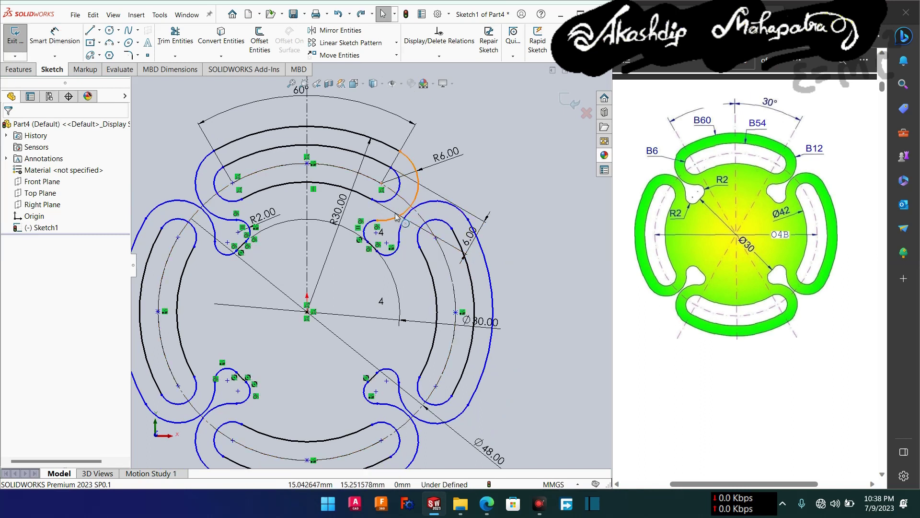
# Make the top pair of R6 corner arcs symmetric about the vertical centreline.
pyautogui.click(418, 180)
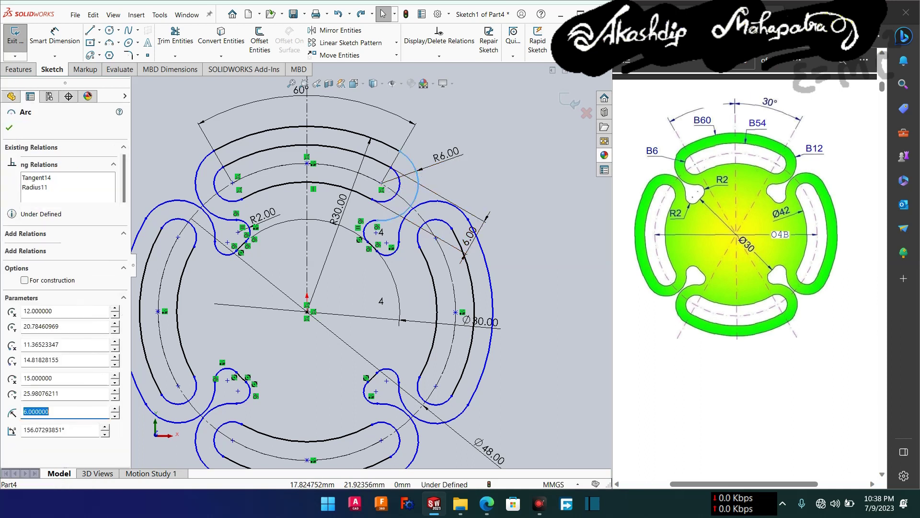
pyautogui.click(196, 178)
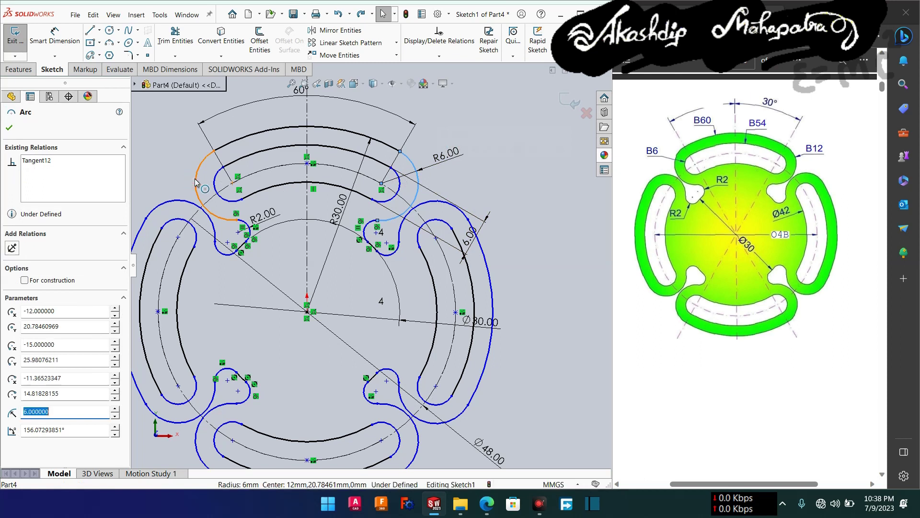
pyautogui.keyDown('ctrl'); pyautogui.click(307, 142); pyautogui.keyUp('ctrl')
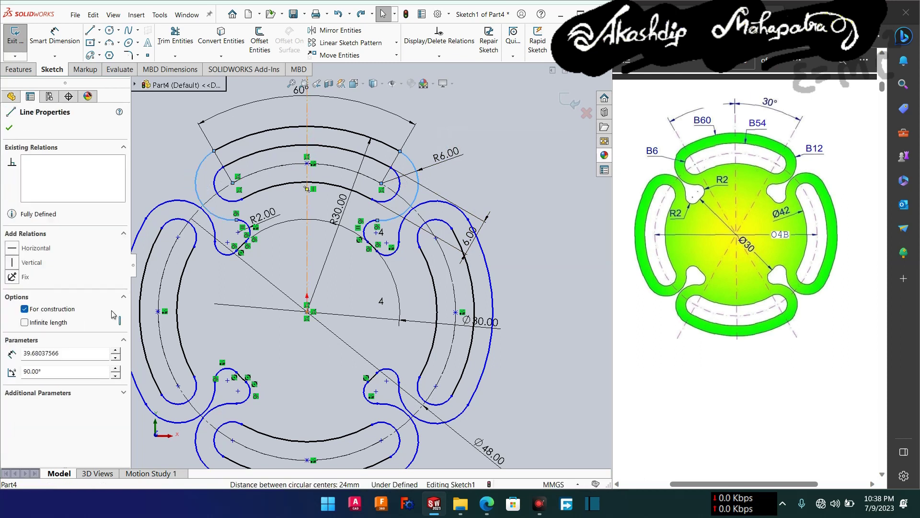
pyautogui.click(32, 307)
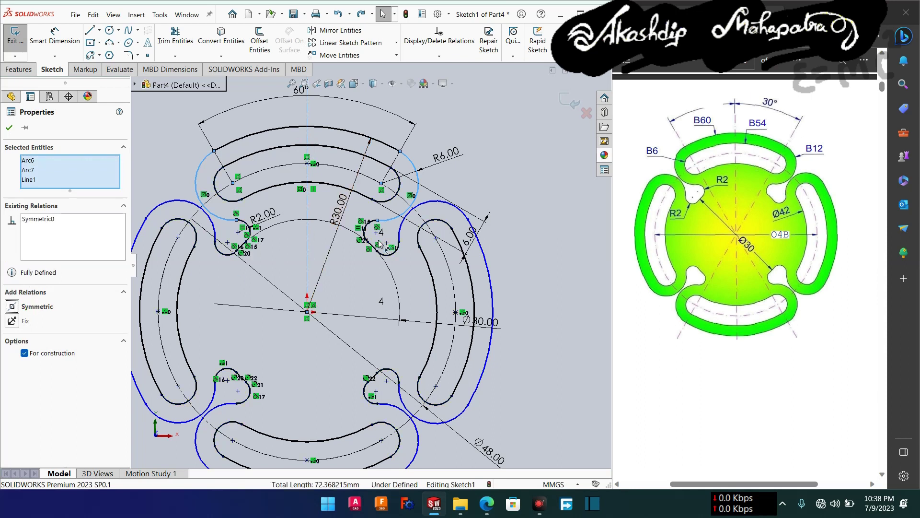
pyautogui.click(9, 128)
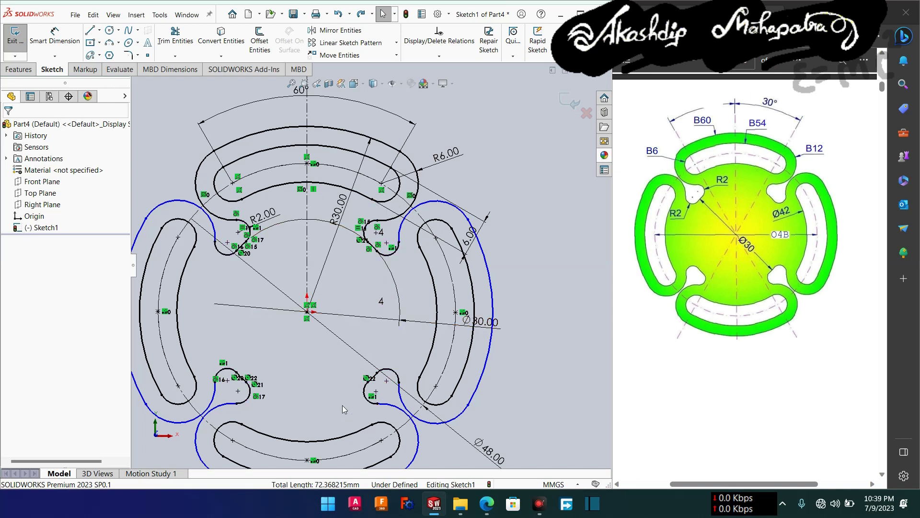
# Make the bottom pair of R6 corner arcs symmetric about the vertical centreline.
pyautogui.keyDown('ctrl'); pyautogui.moveTo(338, 401); pyautogui.dragTo(369, 342, button='middle'); pyautogui.keyUp('ctrl')
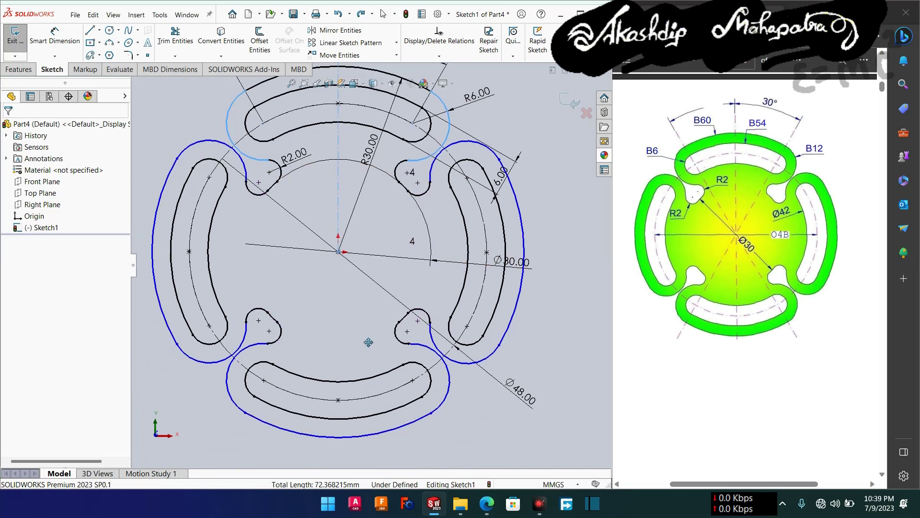
pyautogui.click(449, 382)
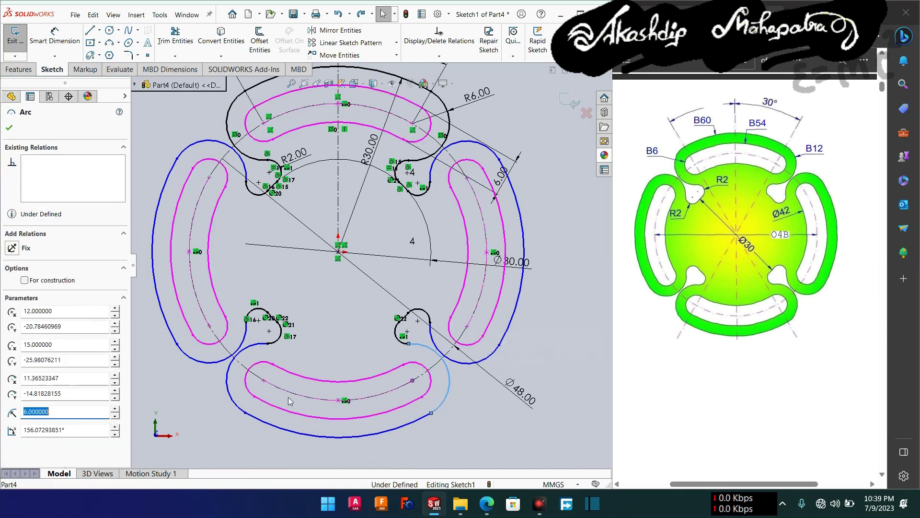
pyautogui.click(228, 386)
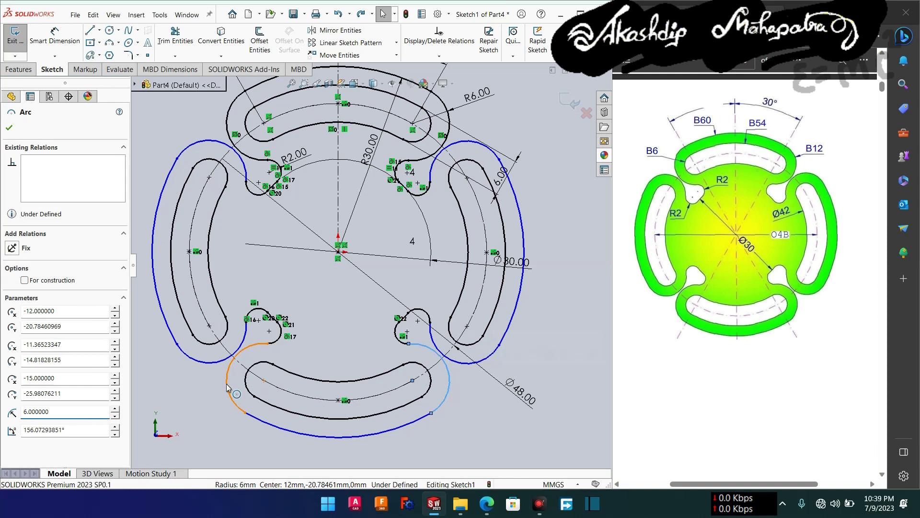
pyautogui.keyDown('ctrl'); pyautogui.click(228, 386); pyautogui.keyUp('ctrl')
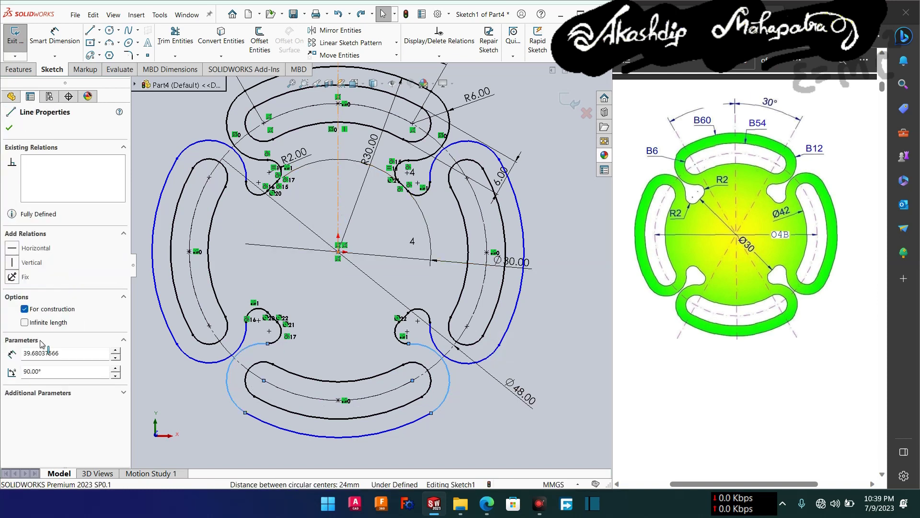
pyautogui.click(38, 307)
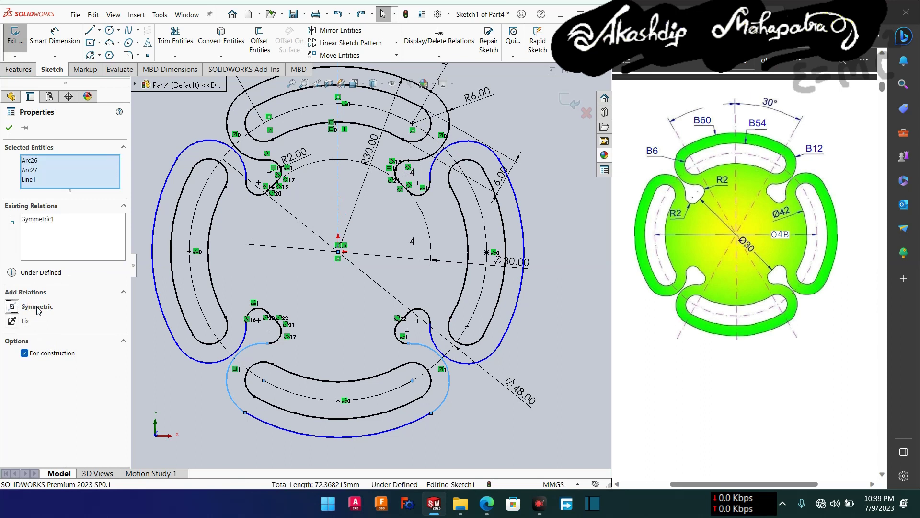
pyautogui.click(8, 127)
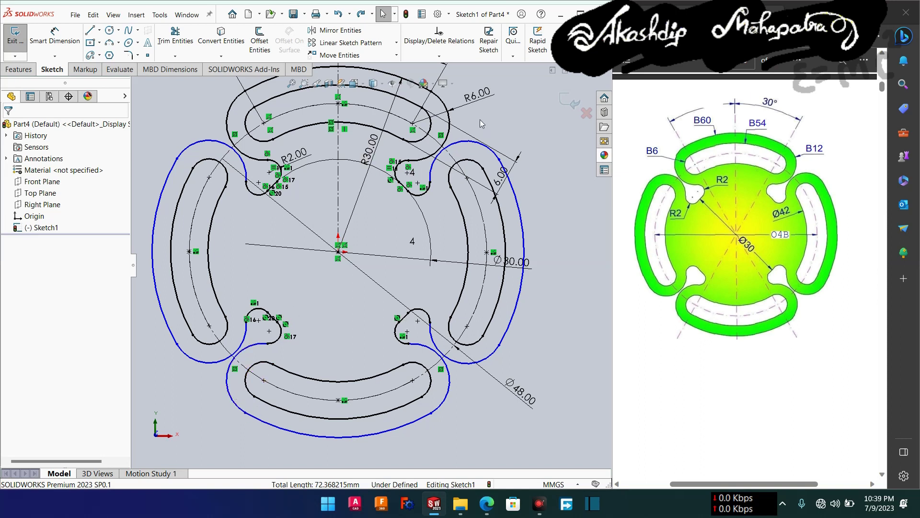
pyautogui.moveTo(318, 295); pyautogui.dragTo(326, 249, button='right')
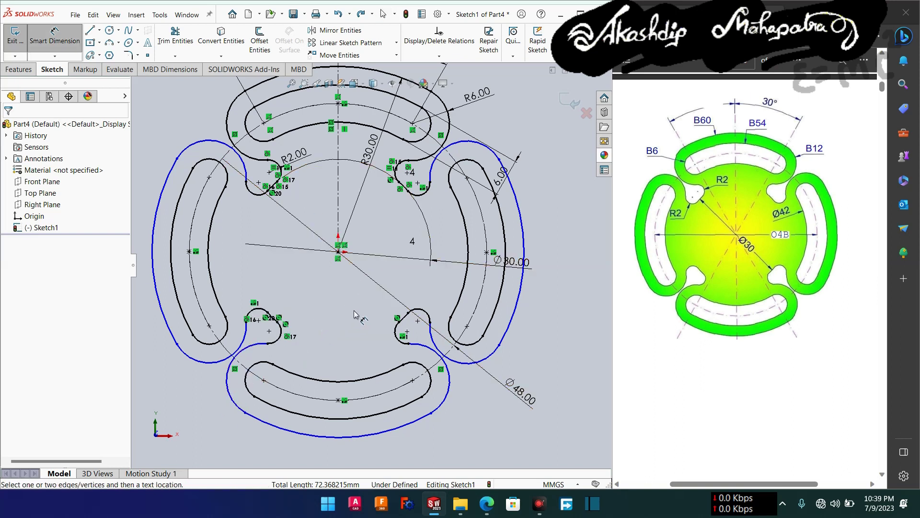
# Give the lower-left corner arc an R6.00 radius dimension of 6 mm.
pyautogui.keyDown('ctrl'); pyautogui.moveTo(354, 314); pyautogui.dragTo(361, 335, button='middle'); pyautogui.keyUp('ctrl')
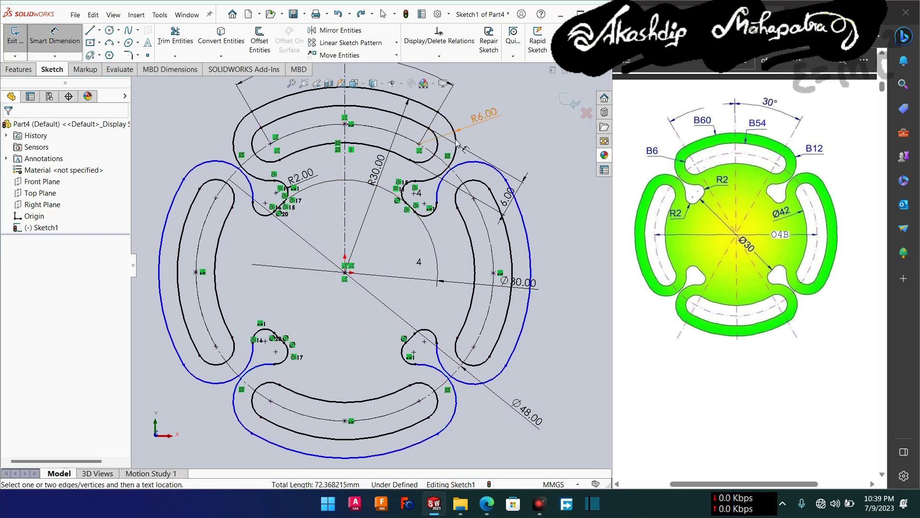
pyautogui.click(196, 438)
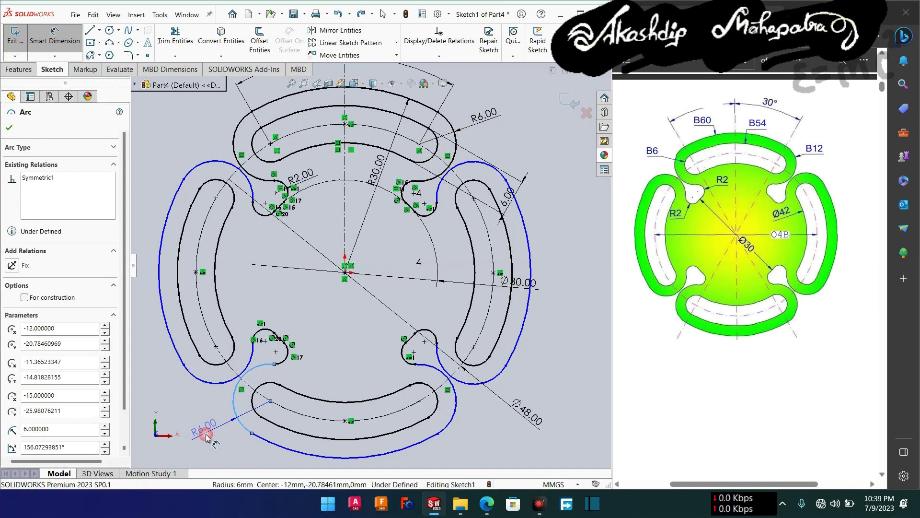
pyautogui.click(206, 437)
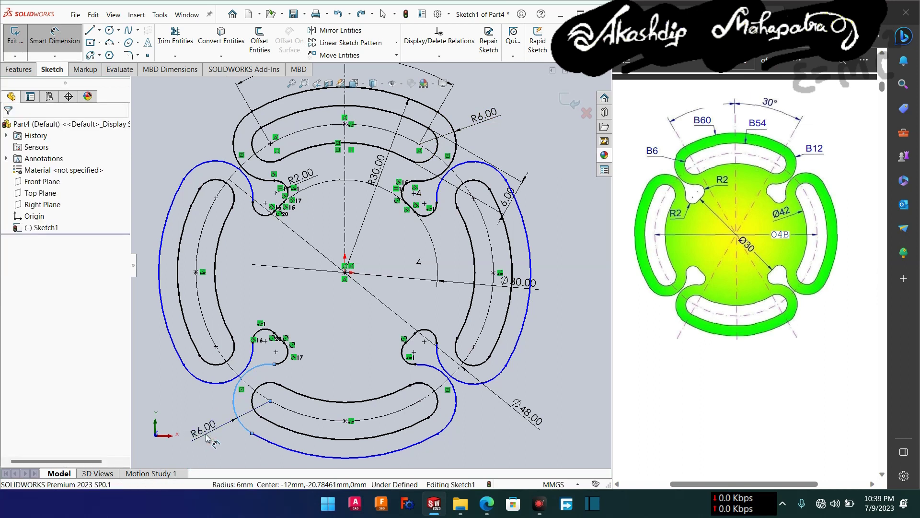
pyautogui.doubleClick(206, 437)
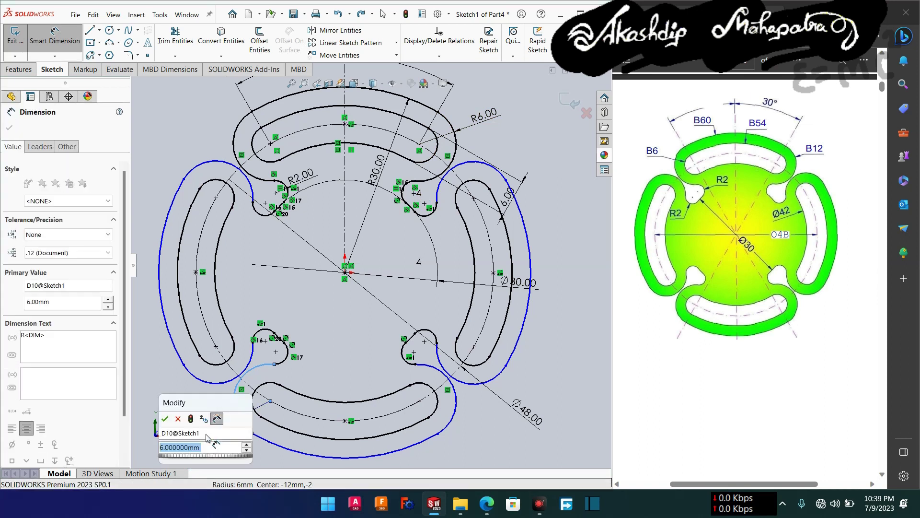
pyautogui.press('Return')
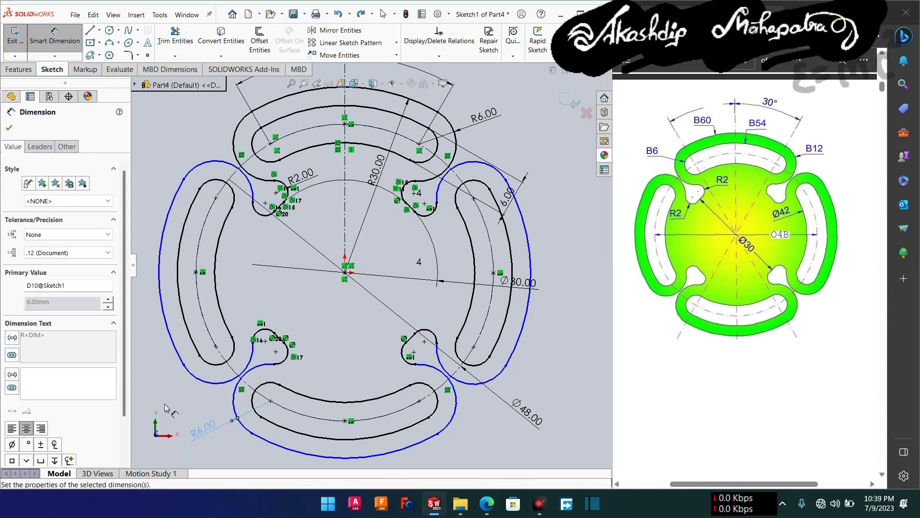
pyautogui.click(9, 128)
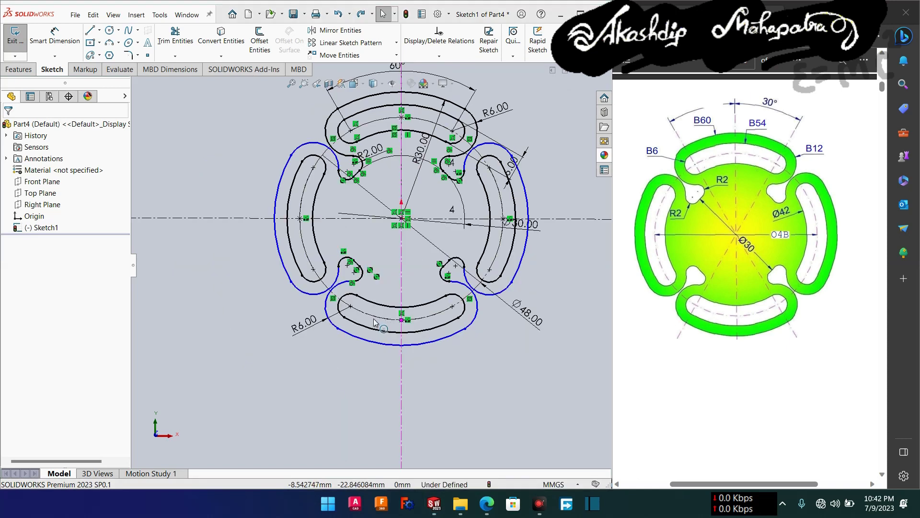
# Make the two adjoining lower-right arcs tangent.
pyautogui.click(305, 329)
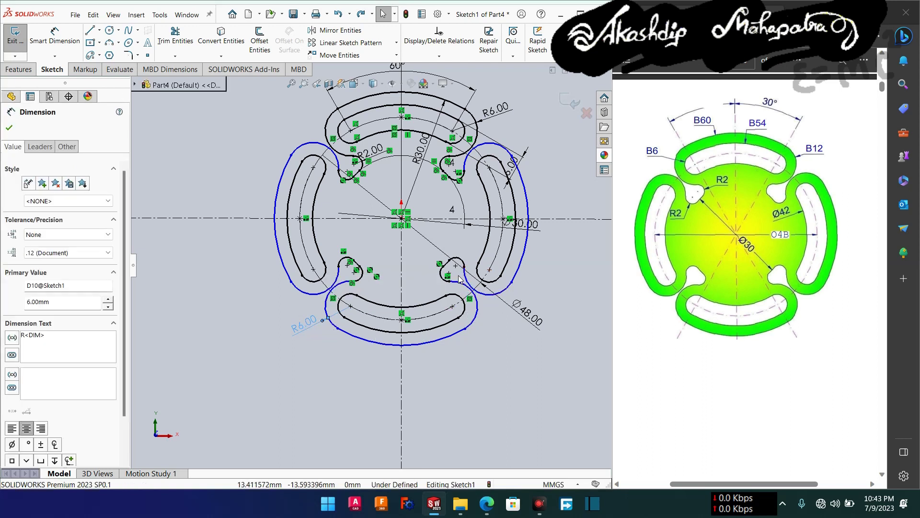
pyautogui.click(444, 289)
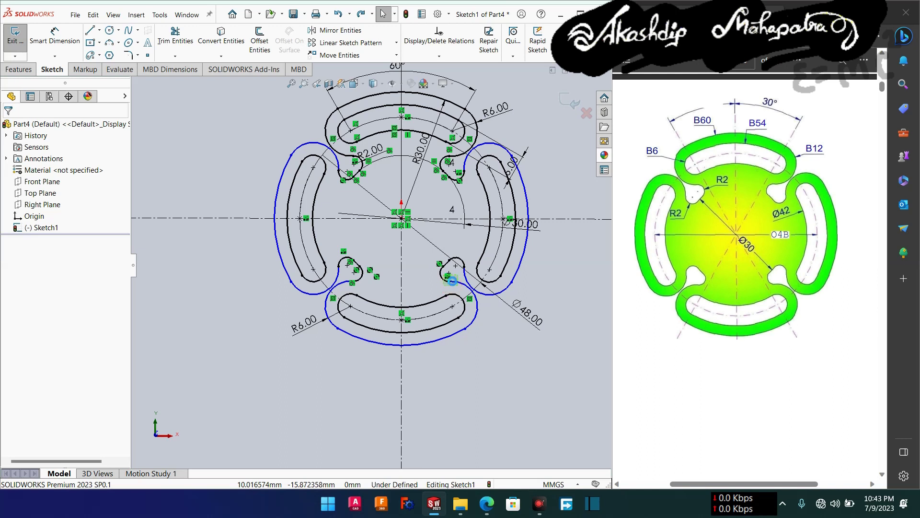
pyautogui.click(447, 278)
pyautogui.keyDown('ctrl'); pyautogui.click(469, 290); pyautogui.keyUp('ctrl')
pyautogui.click(496, 243)
pyautogui.click(463, 404)
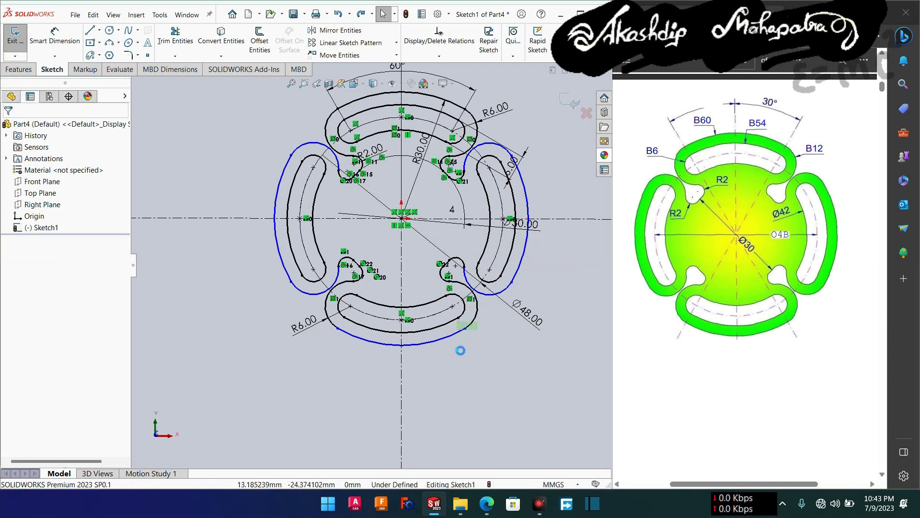
# Make the lower-right outer arc tangent to its neighbouring arcs.
pyautogui.click(500, 307)
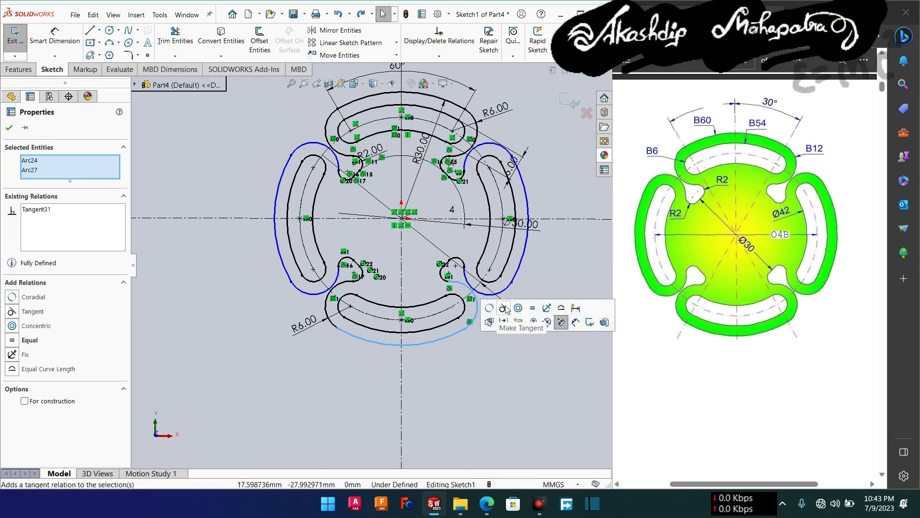
pyautogui.click(9, 128)
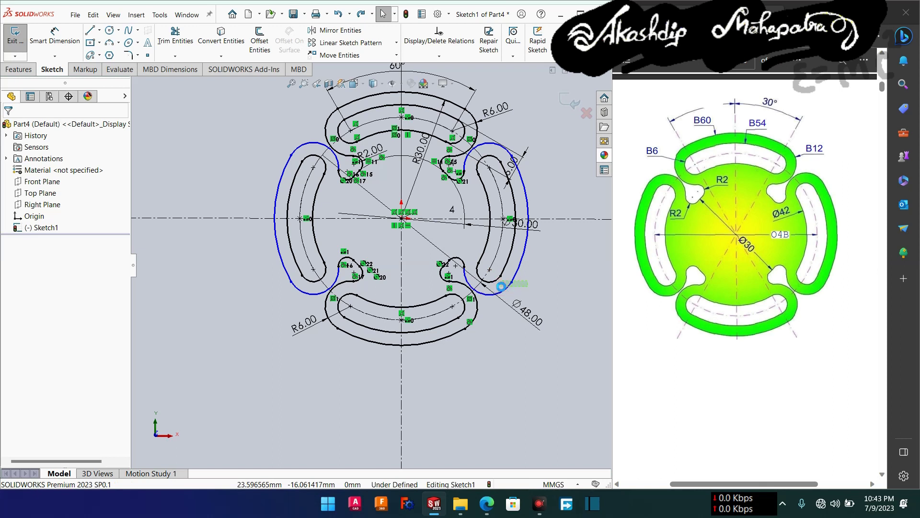
pyautogui.click(500, 286)
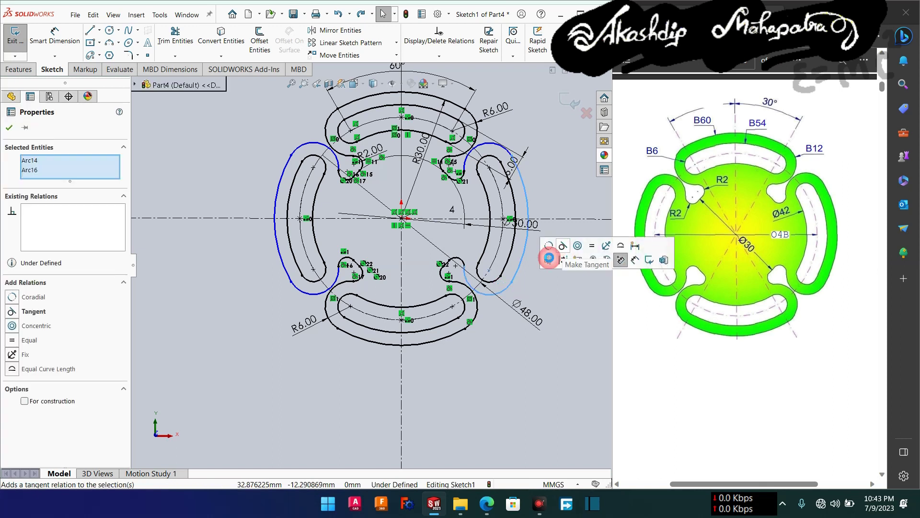
pyautogui.click(469, 201)
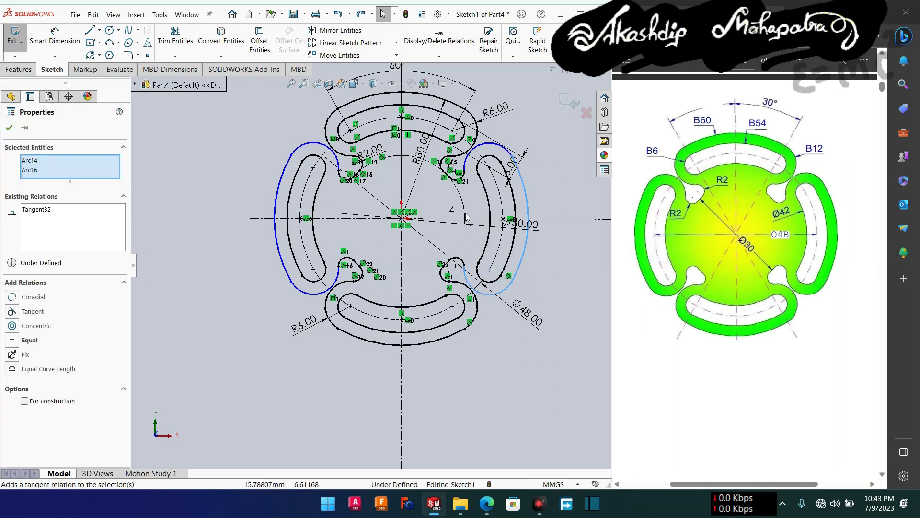
pyautogui.scroll(-4, 467, 265)
pyautogui.click(458, 270)
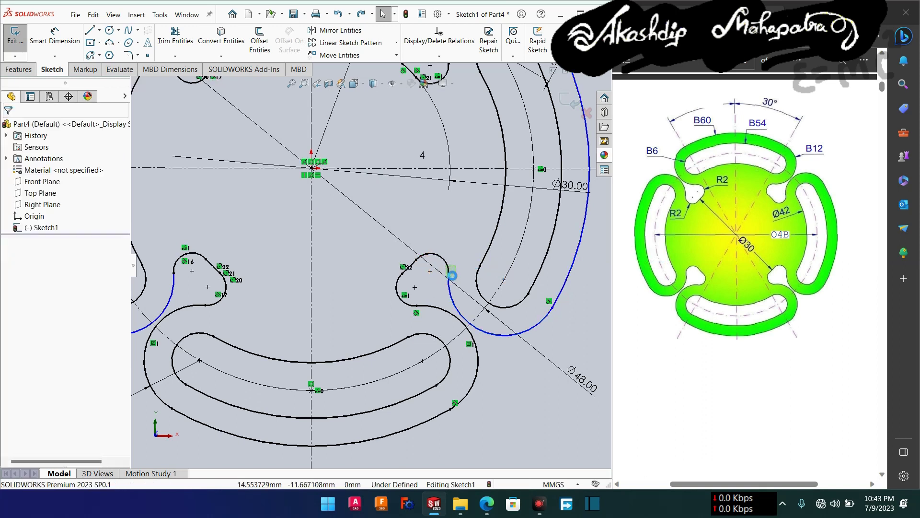
# Make the right notch arc tangent to the outer arc.
pyautogui.click(449, 274)
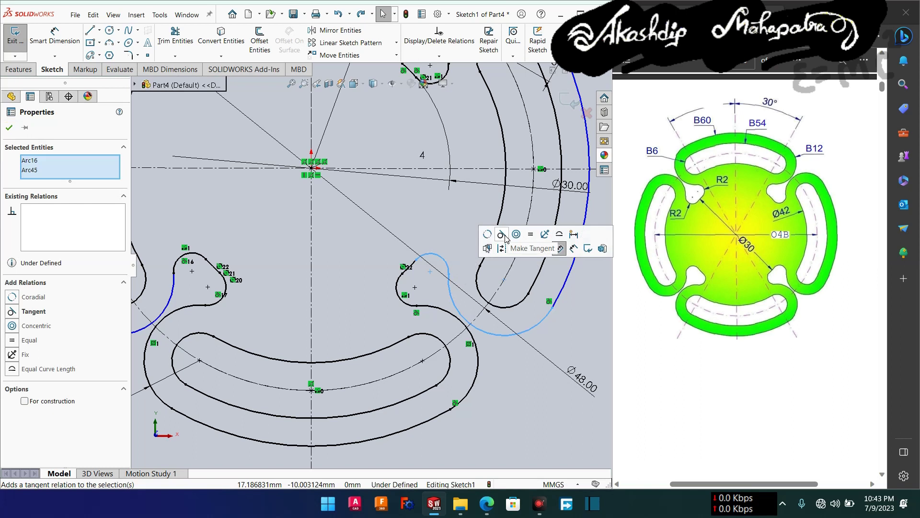
pyautogui.click(501, 233)
pyautogui.click(167, 192)
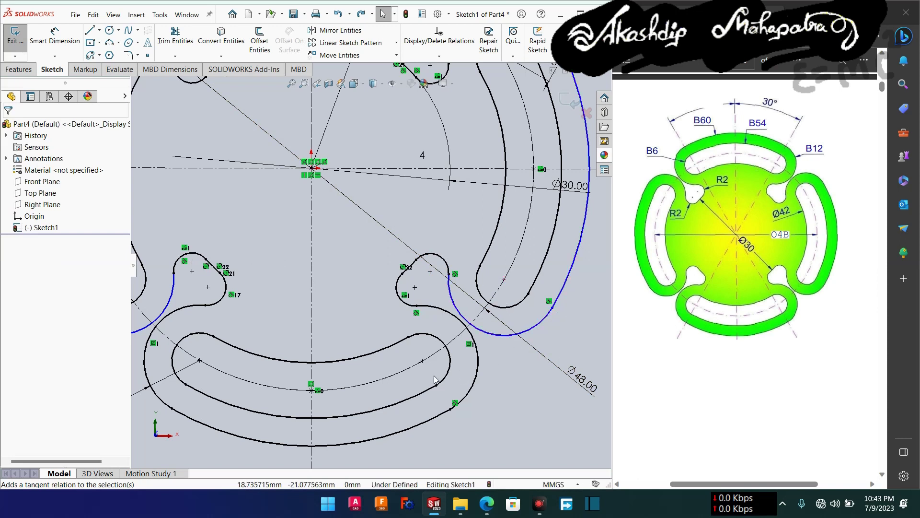
pyautogui.scroll(-2, 397, 384)
pyautogui.scroll(1, 235, 239)
# Dimension the lower-right outer arc with an R6.00 radius.
pyautogui.moveTo(245, 236); pyautogui.dragTo(242, 205, button='right')
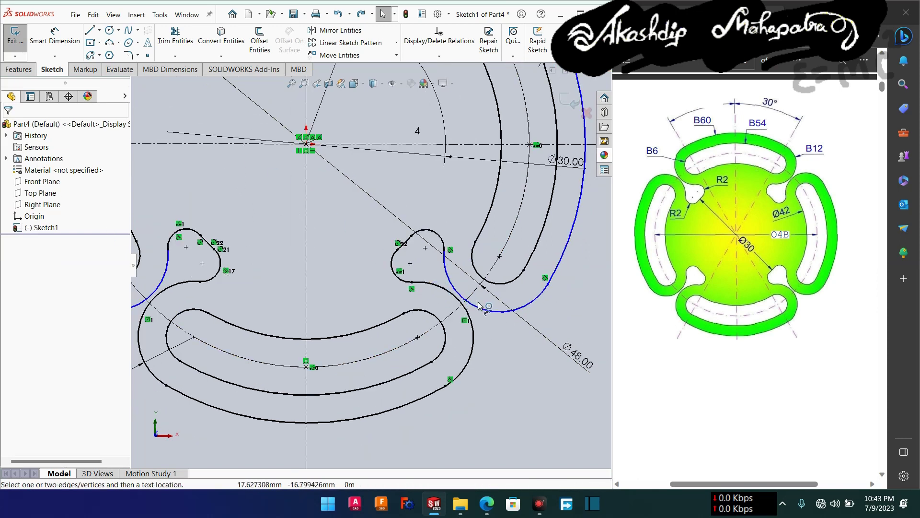
pyautogui.click(503, 314)
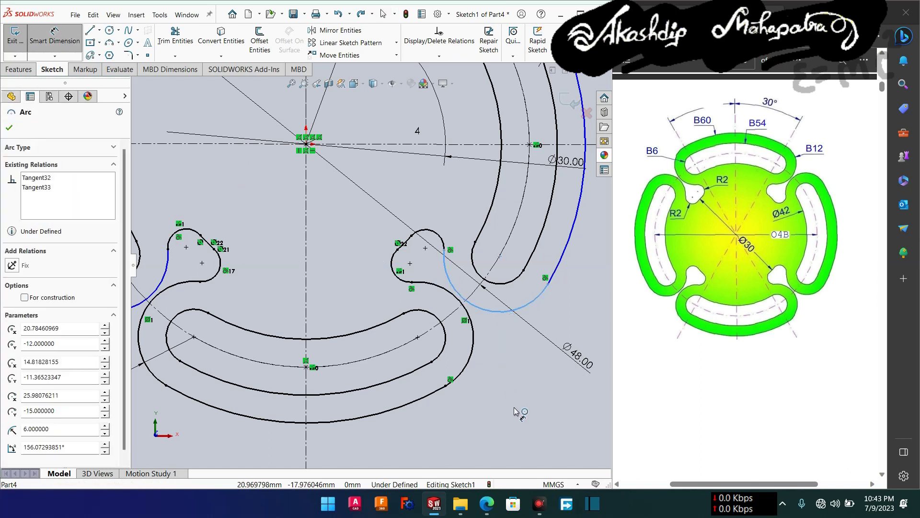
pyautogui.click(517, 411)
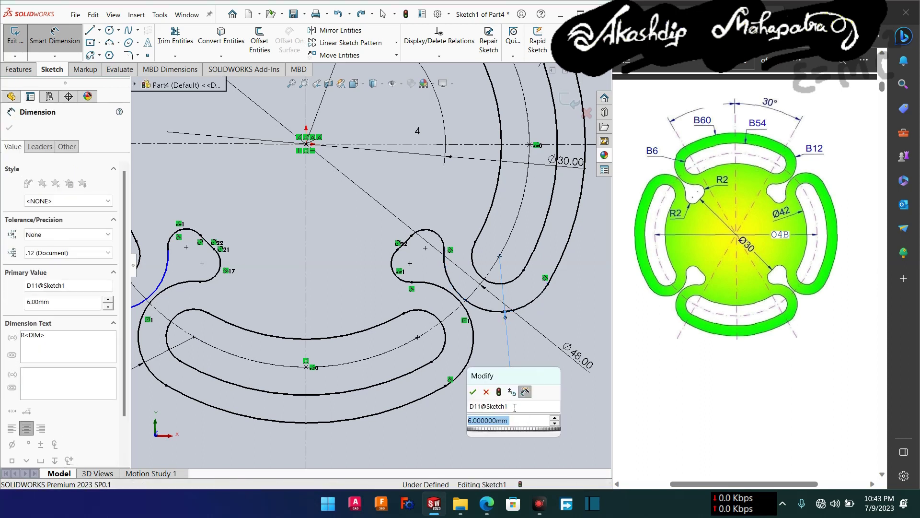
pyautogui.press('Return')
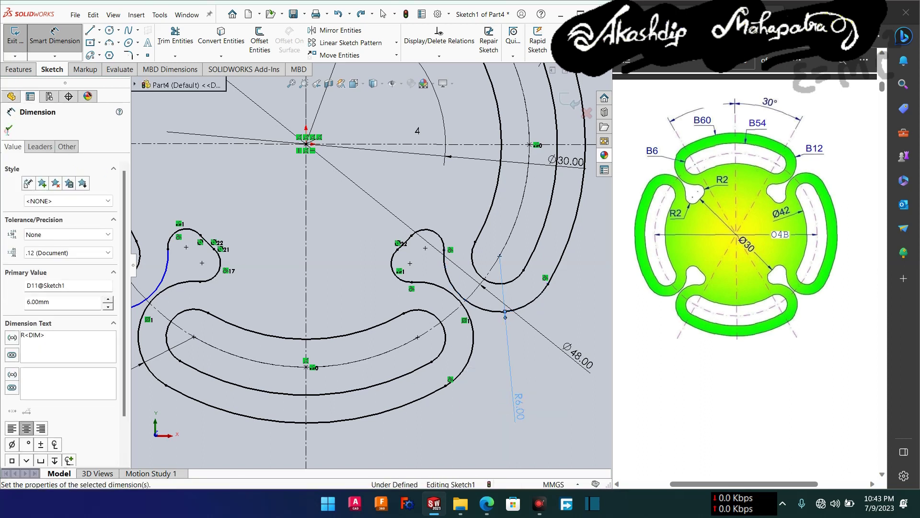
pyautogui.click(9, 128)
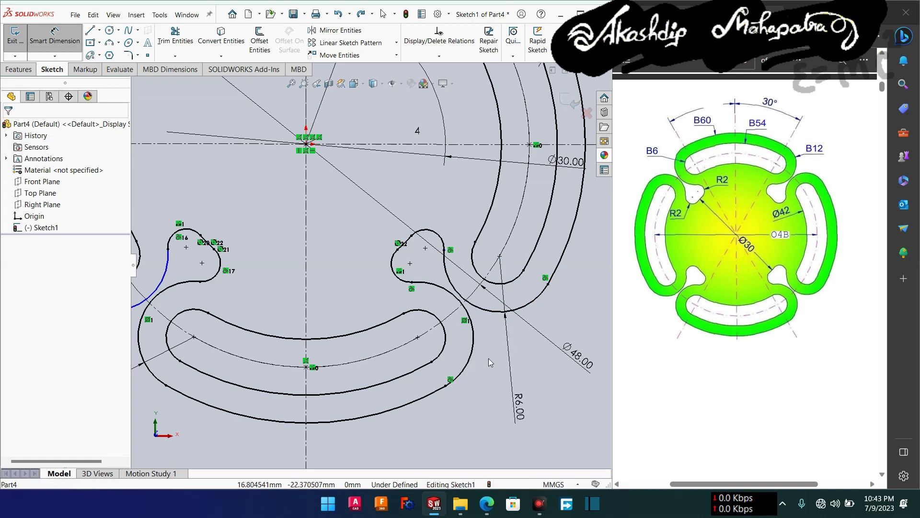
pyautogui.press('Escape')
# Make the upper-right outer arc tangent to its neighbouring notch arc.
pyautogui.scroll(3, 490, 358)
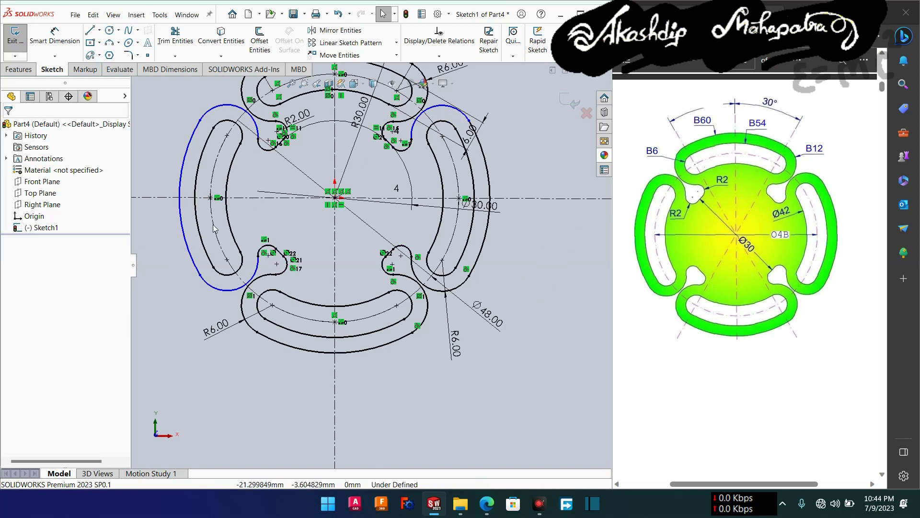
pyautogui.scroll(2, 472, 102)
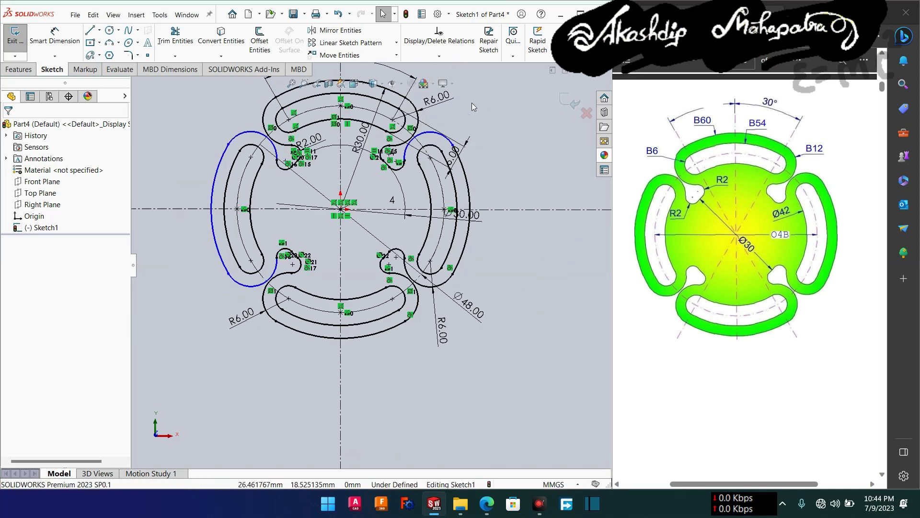
pyautogui.scroll(1, 461, 109)
pyautogui.scroll(-2, 436, 158)
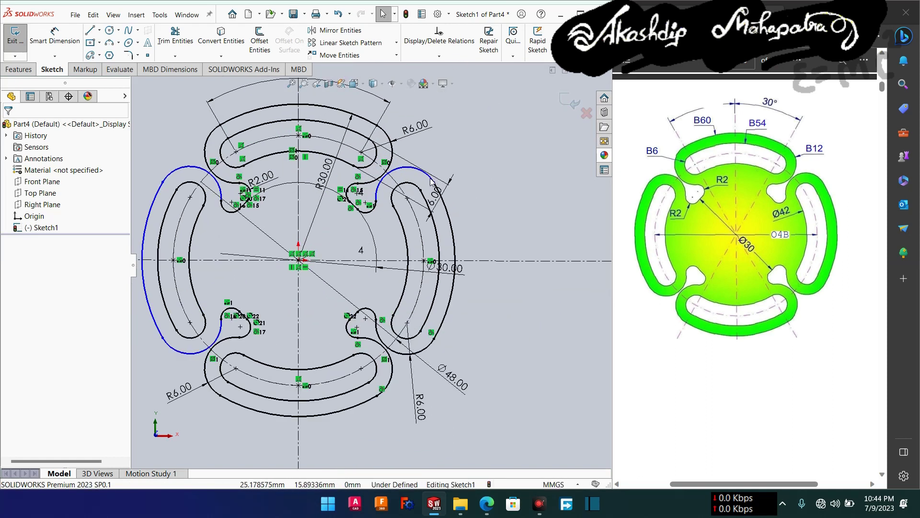
pyautogui.scroll(-2, 431, 185)
pyautogui.scroll(-1, 434, 190)
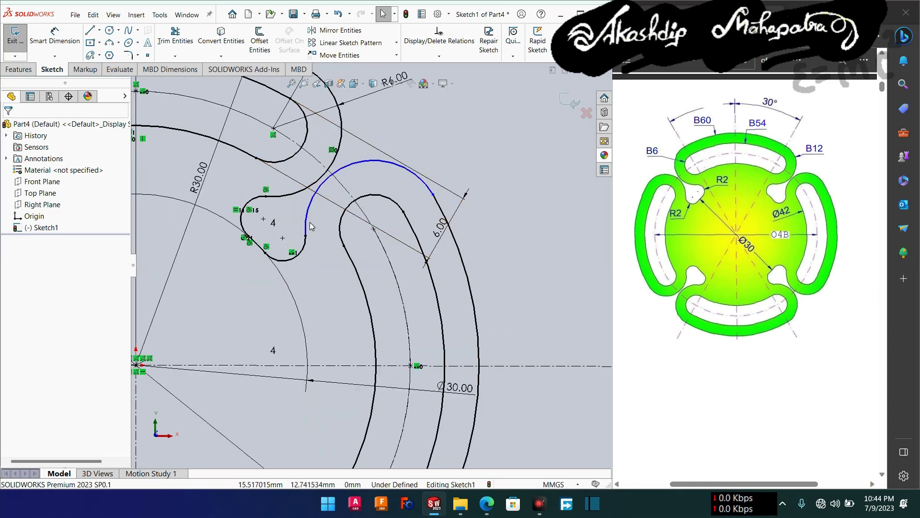
pyautogui.keyDown('ctrl'); pyautogui.click(298, 238); pyautogui.keyUp('ctrl')
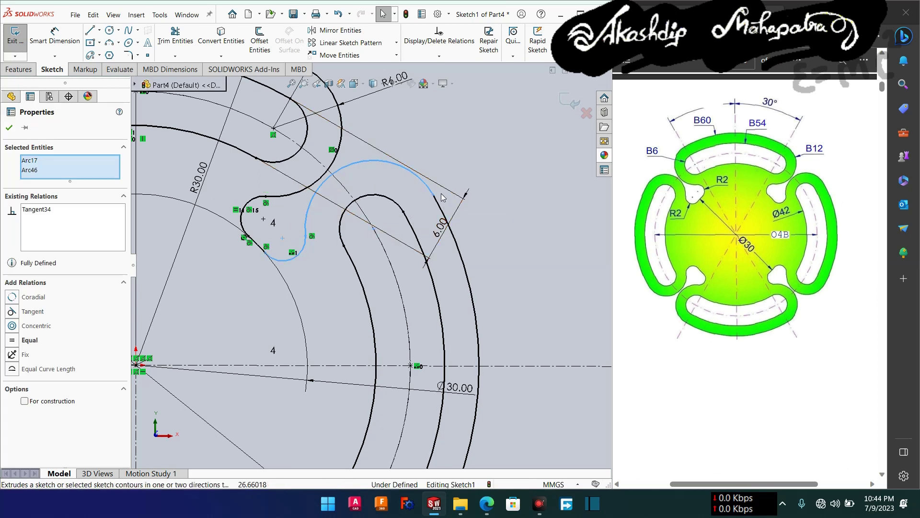
pyautogui.click(424, 207)
pyautogui.click(422, 204)
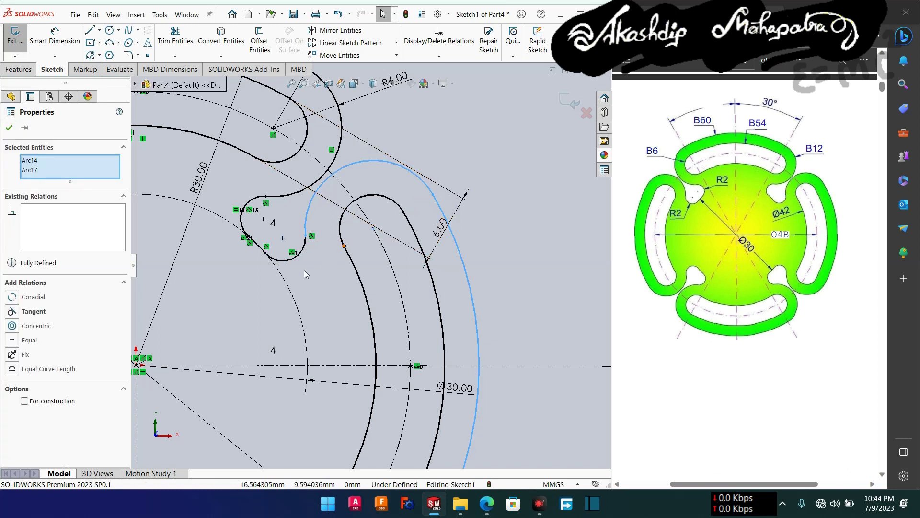
pyautogui.click(10, 128)
# Zoom to fit the part and select the lower-left outer arc with its notch arc.
pyautogui.scroll(-2, 223, 283)
pyautogui.scroll(-1, 229, 284)
pyautogui.press('f')
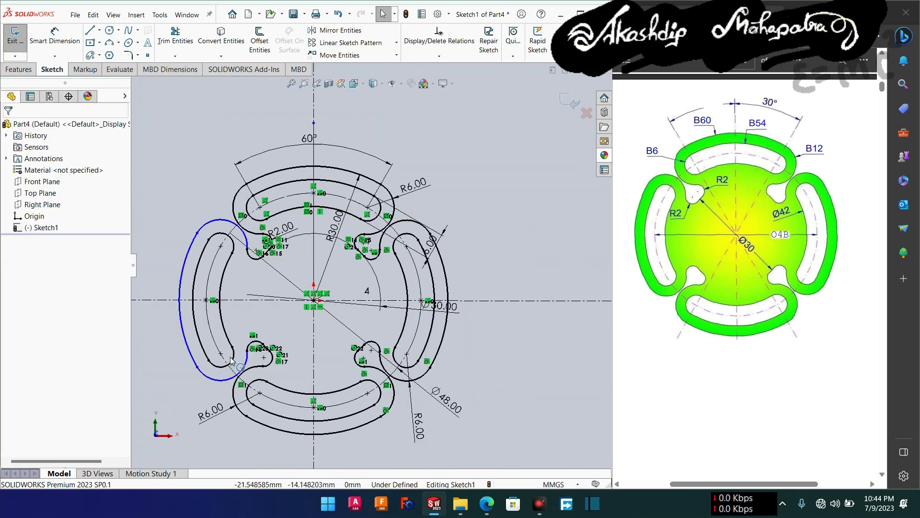
pyautogui.scroll(-2, 231, 360)
pyautogui.scroll(-1, 231, 360)
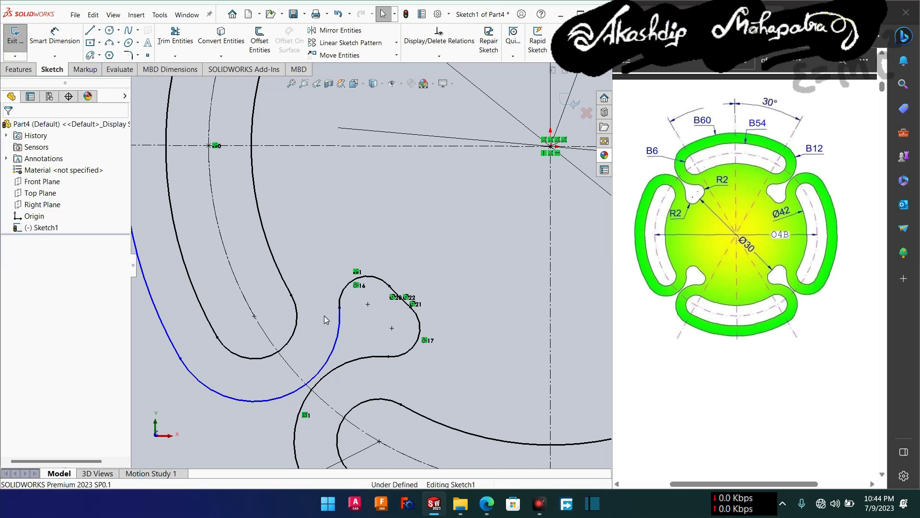
pyautogui.click(338, 322)
pyautogui.keyDown('ctrl'); pyautogui.click(343, 307); pyautogui.keyUp('ctrl')
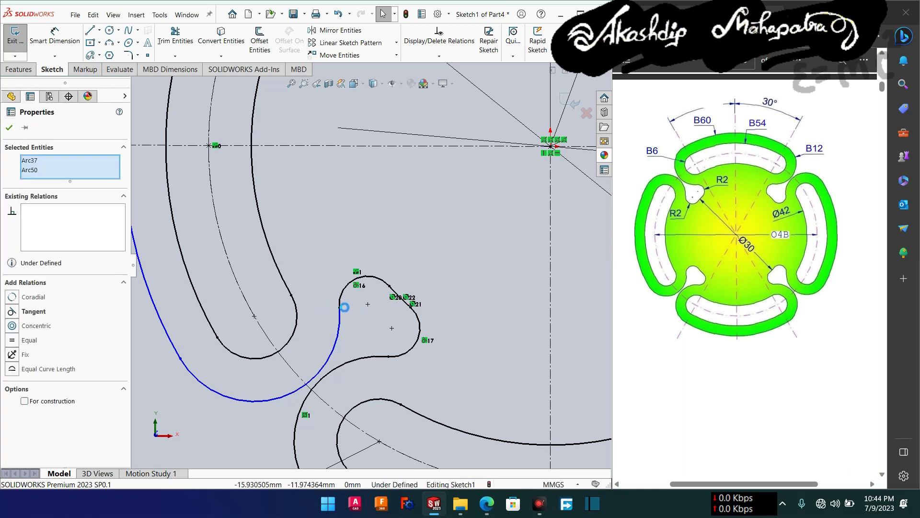
# Make the lower-left arcs tangent, deleting the conflicting tangent relation so the sketch solves.
pyautogui.click(384, 265)
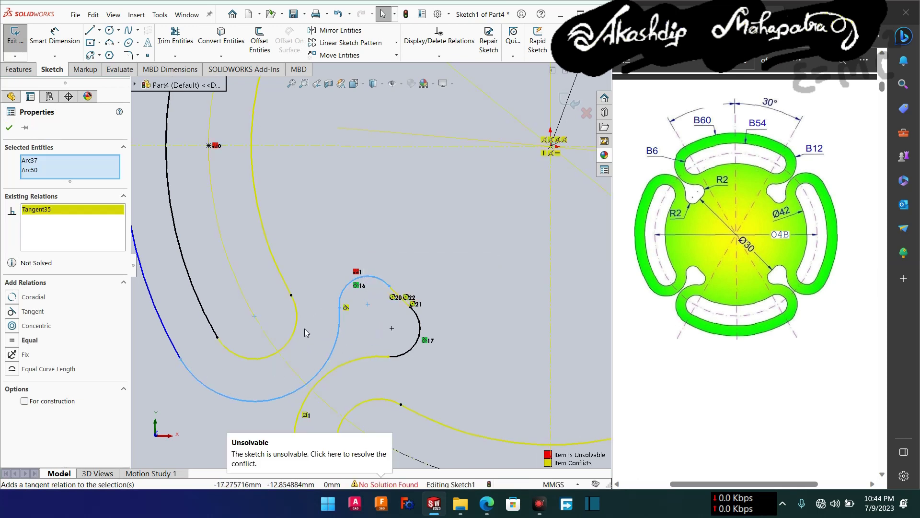
pyautogui.press('f')
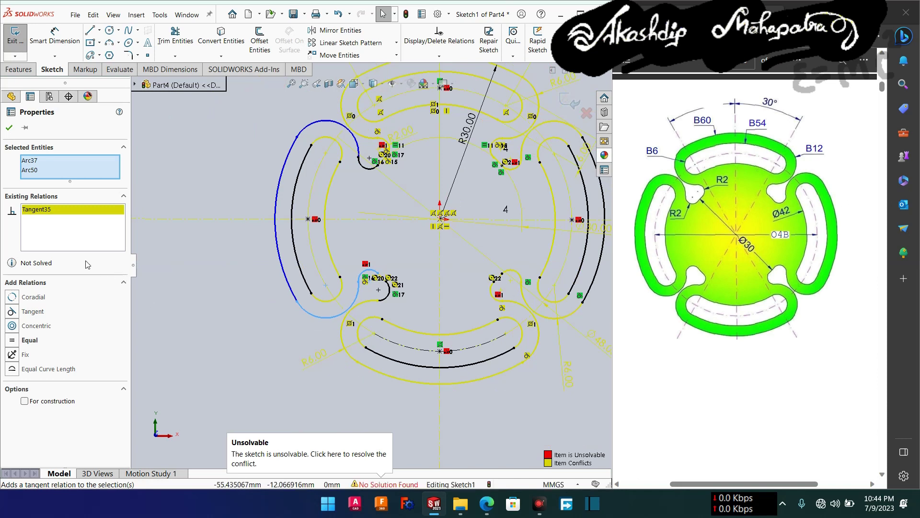
pyautogui.rightClick(48, 216)
pyautogui.click(69, 232)
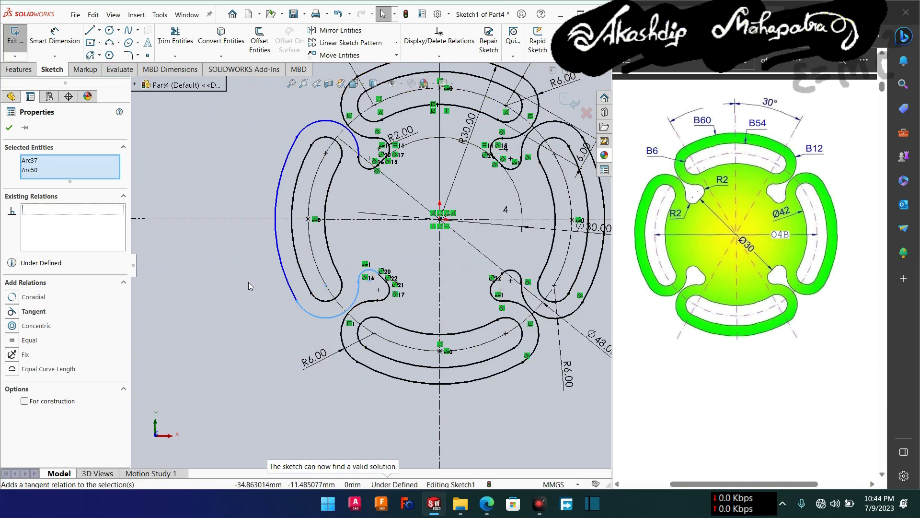
pyautogui.click(8, 130)
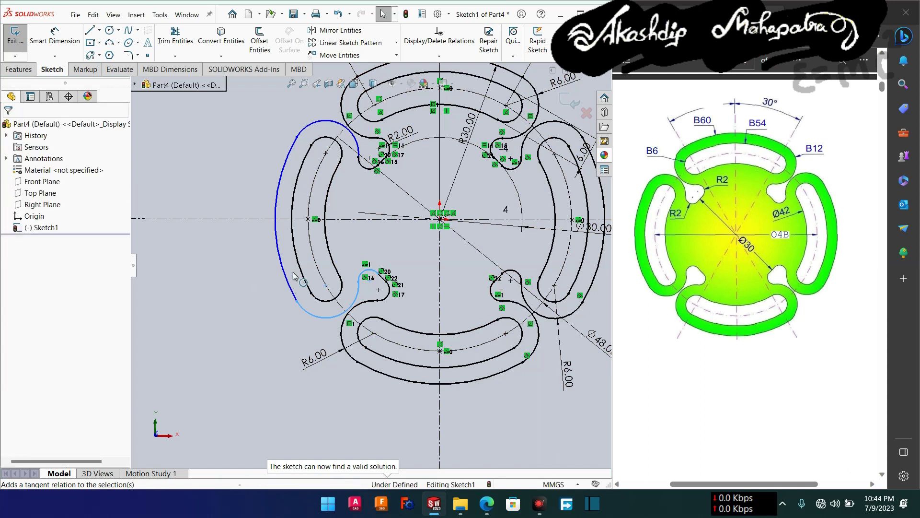
pyautogui.press('d')
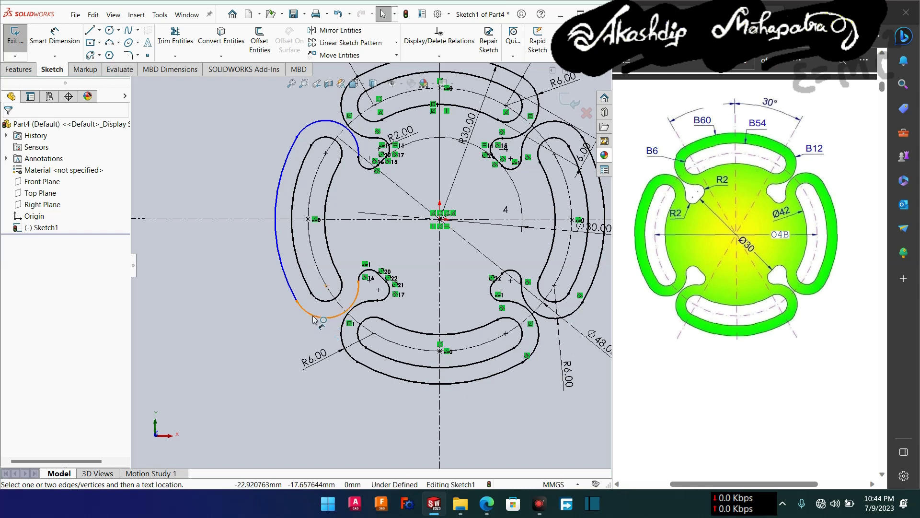
# Dimension the lower-left lobe arc with an R6.00 radius.
pyautogui.click(263, 351)
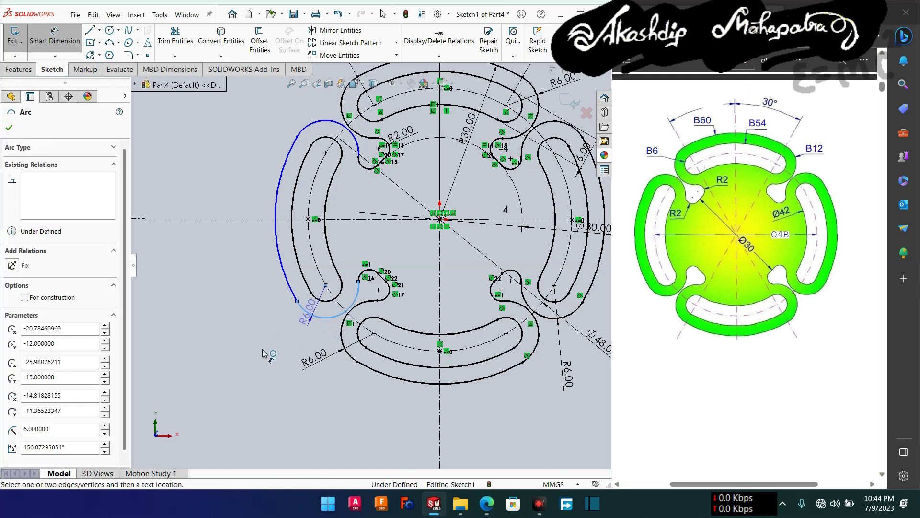
pyautogui.click(263, 351)
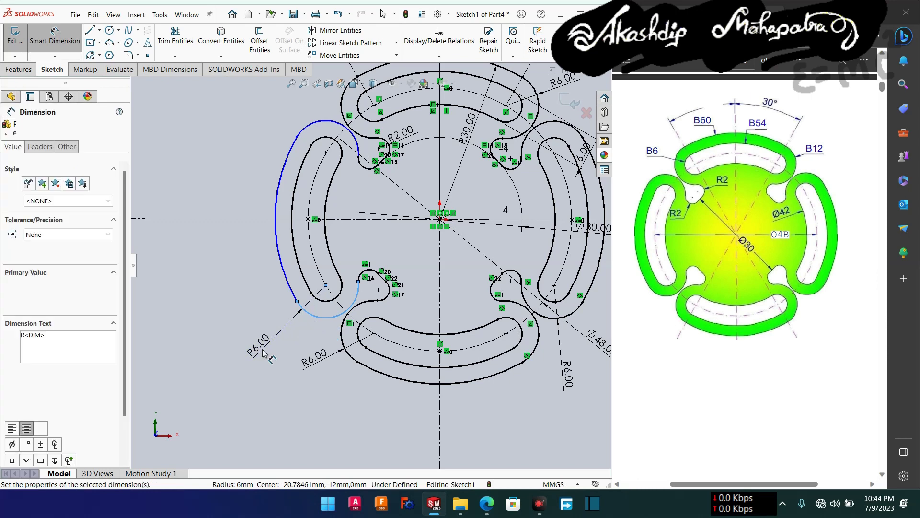
pyautogui.press('Return')
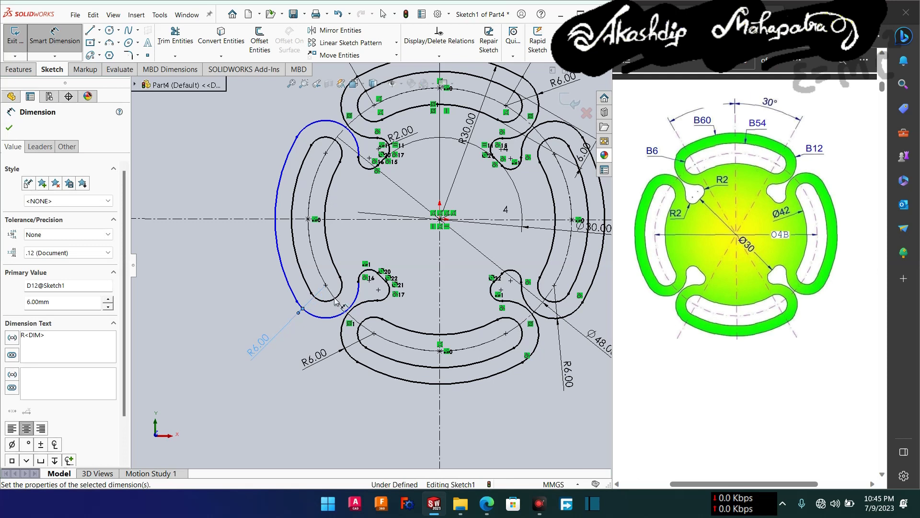
pyautogui.press('Escape')
pyautogui.press('Escape')
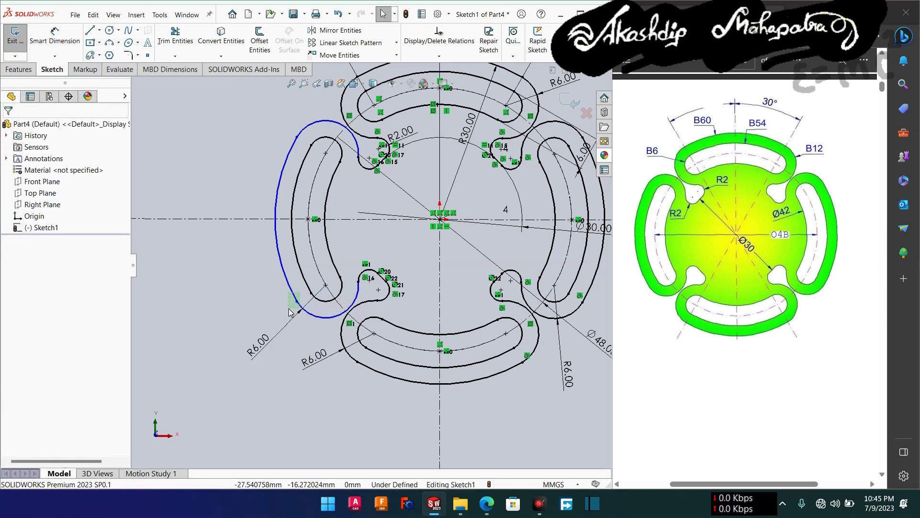
pyautogui.moveTo(288, 307); pyautogui.dragTo(287, 310)
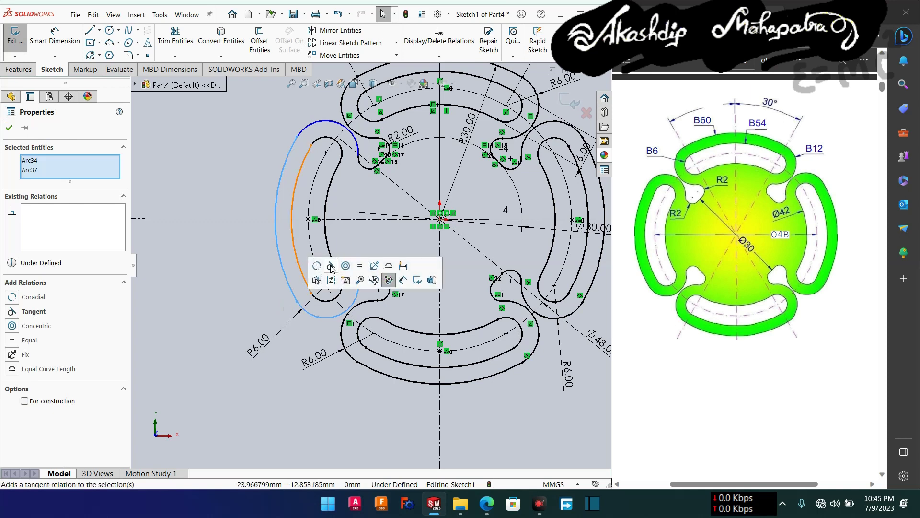
# Make the long left outer arc tangent to its lower neighbouring arc.
pyautogui.click(330, 266)
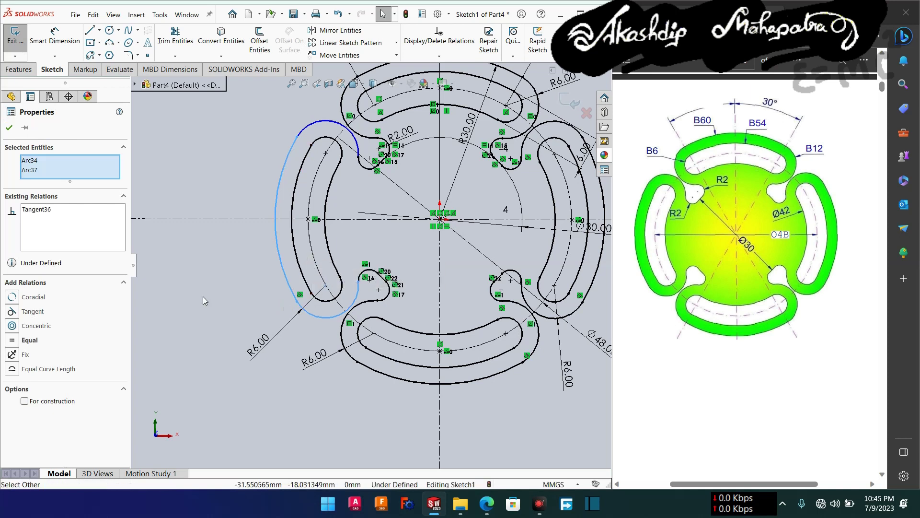
pyautogui.click(9, 127)
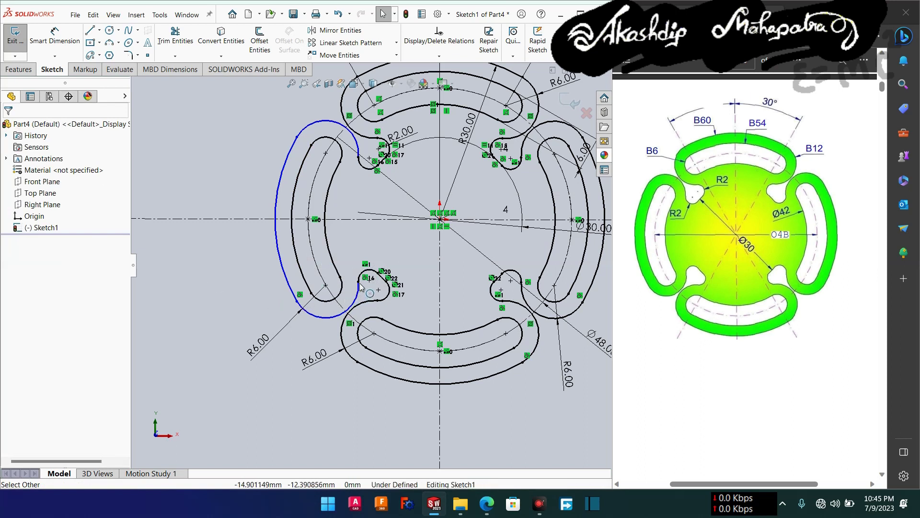
pyautogui.scroll(2, 360, 286)
pyautogui.scroll(-3, 360, 286)
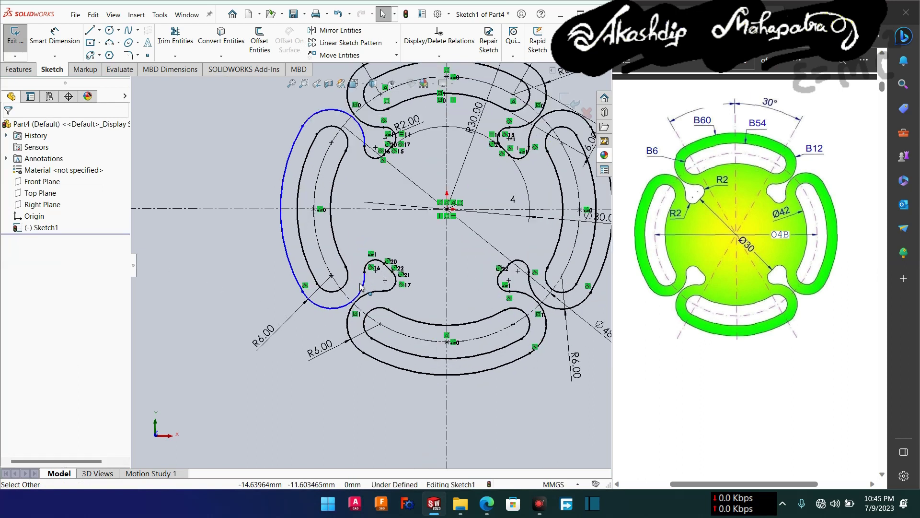
pyautogui.scroll(-3, 370, 138)
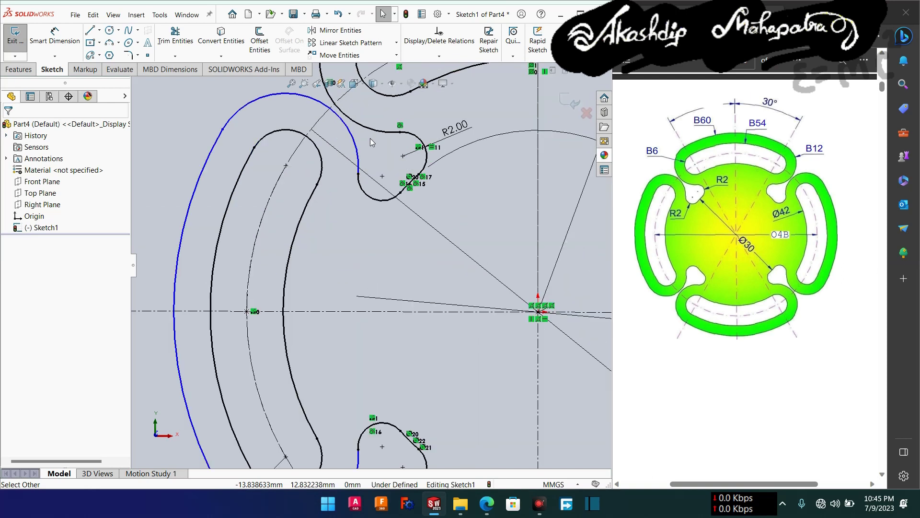
pyautogui.scroll(-2, 369, 138)
pyautogui.scroll(-3, 362, 182)
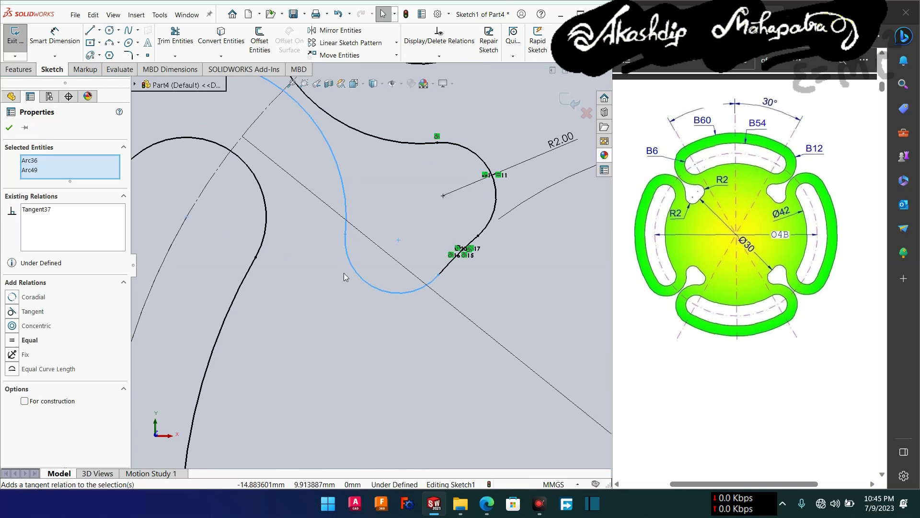
pyautogui.scroll(2, 343, 272)
pyautogui.scroll(-3, 344, 272)
pyautogui.scroll(3, 343, 272)
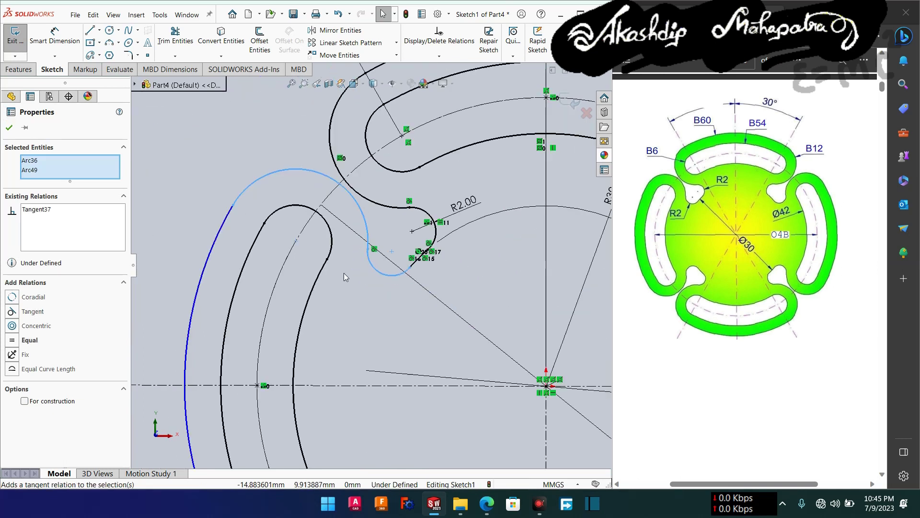
pyautogui.click(8, 128)
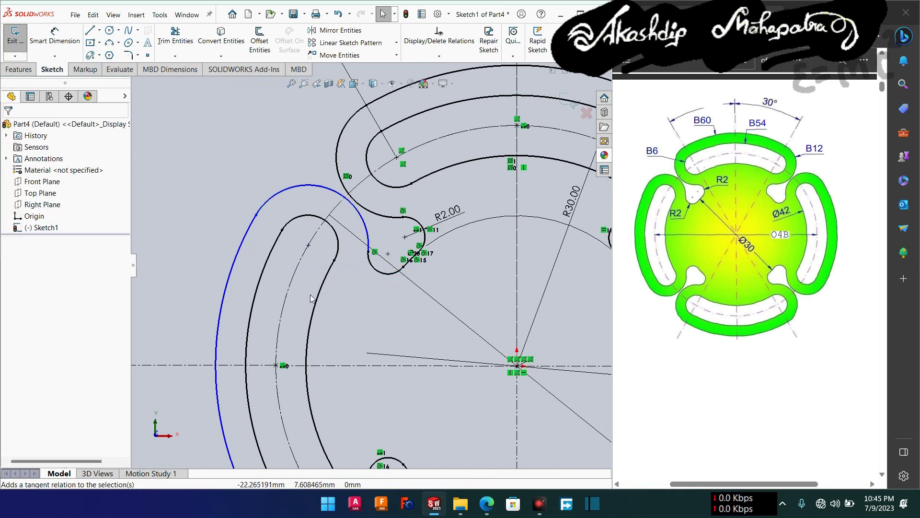
pyautogui.scroll(-1, 263, 230)
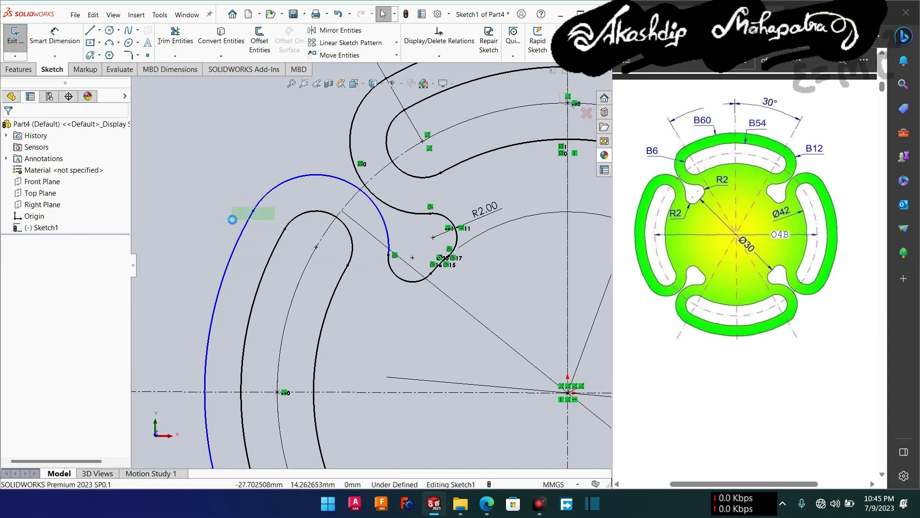
# Make the left outer arc tangent to the upper blend arc and centre the sketch.
pyautogui.click(247, 209)
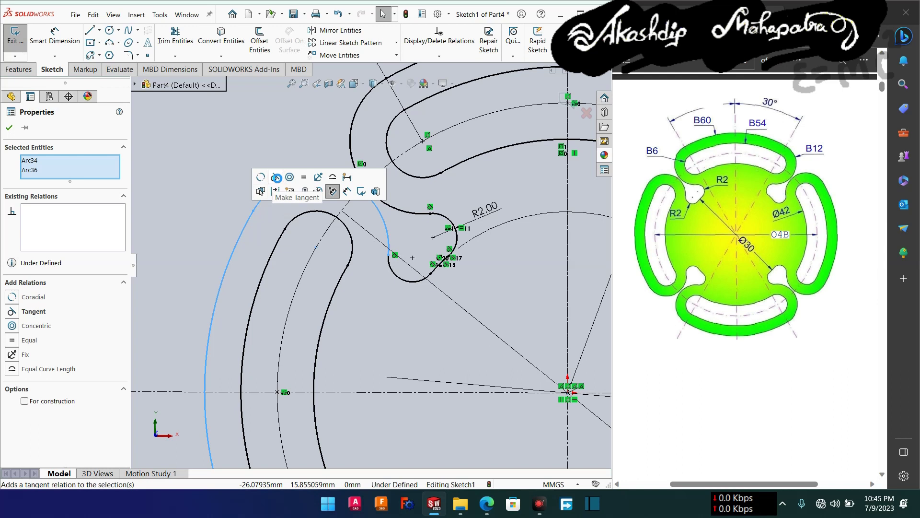
pyautogui.click(276, 178)
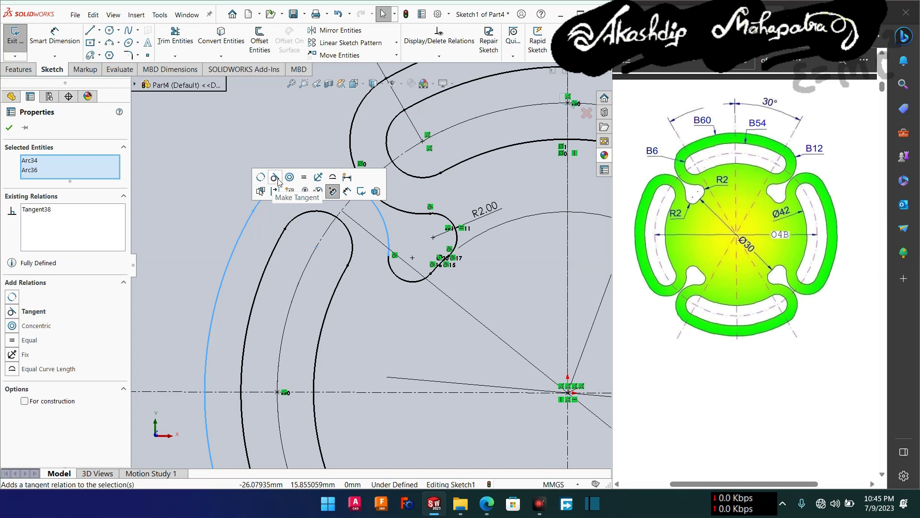
pyautogui.click(9, 127)
pyautogui.scroll(-3, 245, 237)
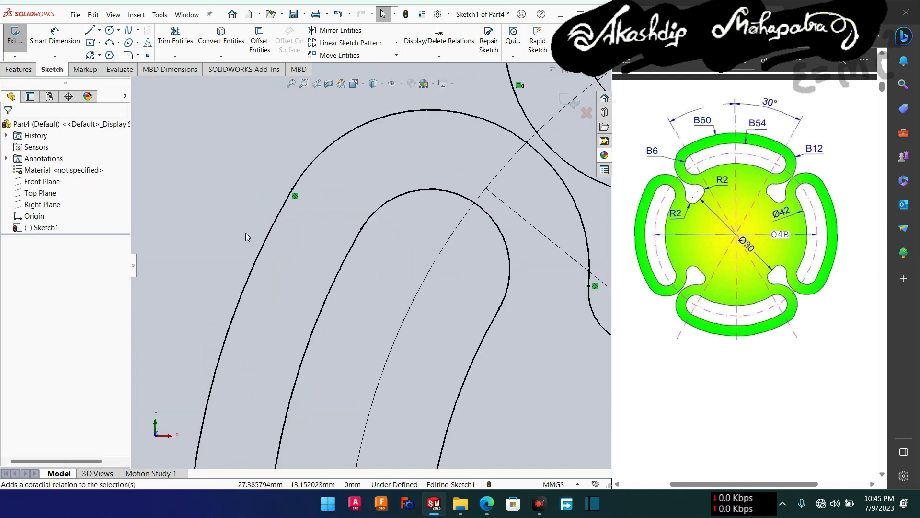
pyautogui.scroll(2, 262, 247)
pyautogui.scroll(3, 262, 247)
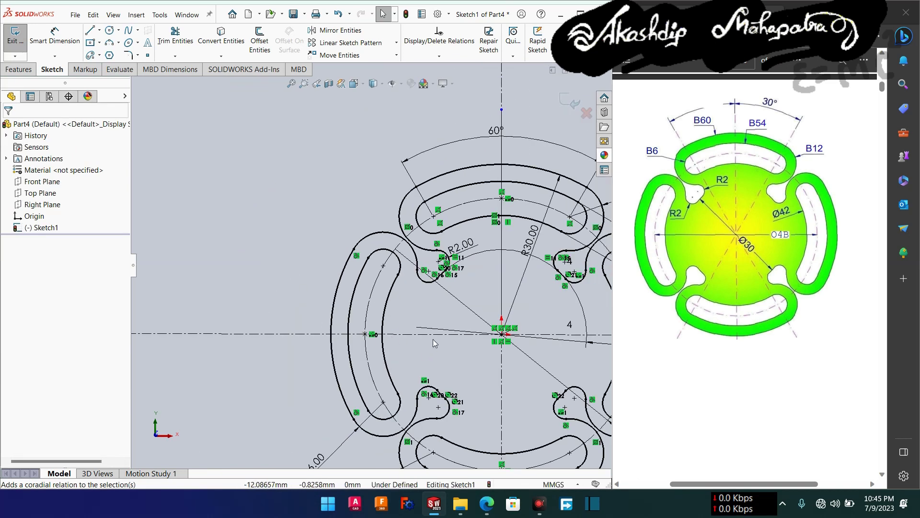
pyautogui.keyDown('ctrl'); pyautogui.moveTo(438, 342); pyautogui.dragTo(335, 272, button='middle'); pyautogui.keyUp('ctrl')
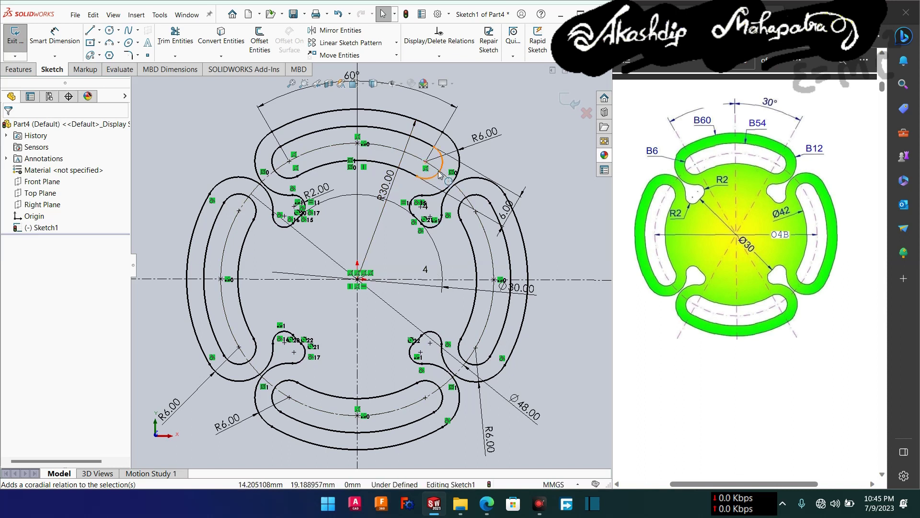
pyautogui.click(401, 85)
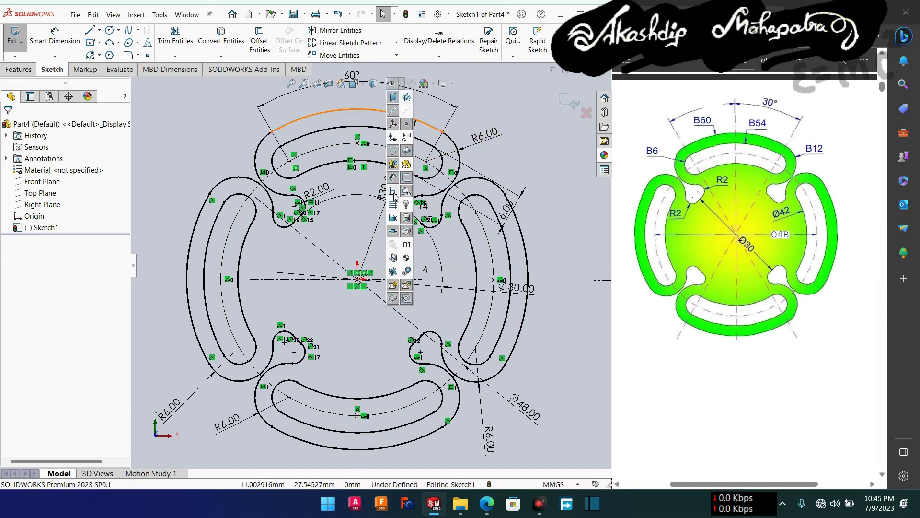
pyautogui.click(393, 192)
pyautogui.click(394, 190)
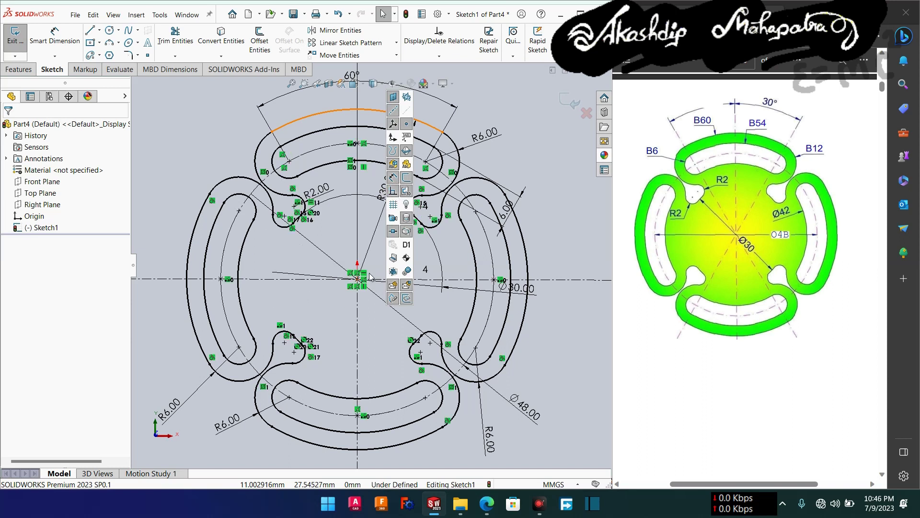
pyautogui.click(542, 186)
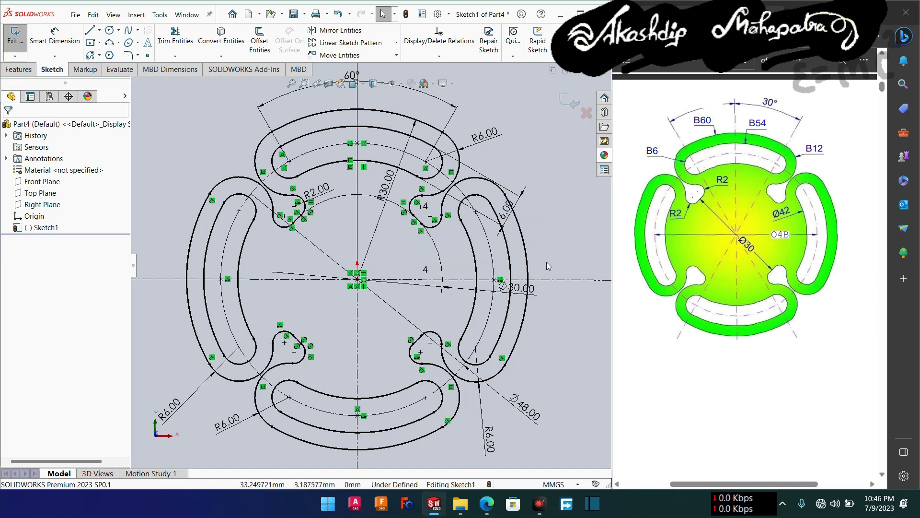
pyautogui.click(576, 103)
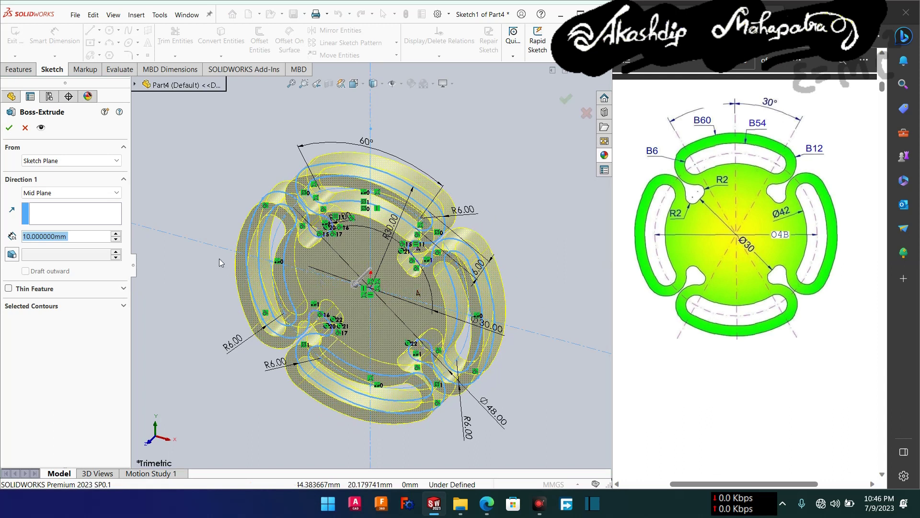
# Accept the 10 mm Mid Plane extrusion to create Boss-Extrude1.
pyautogui.click(10, 128)
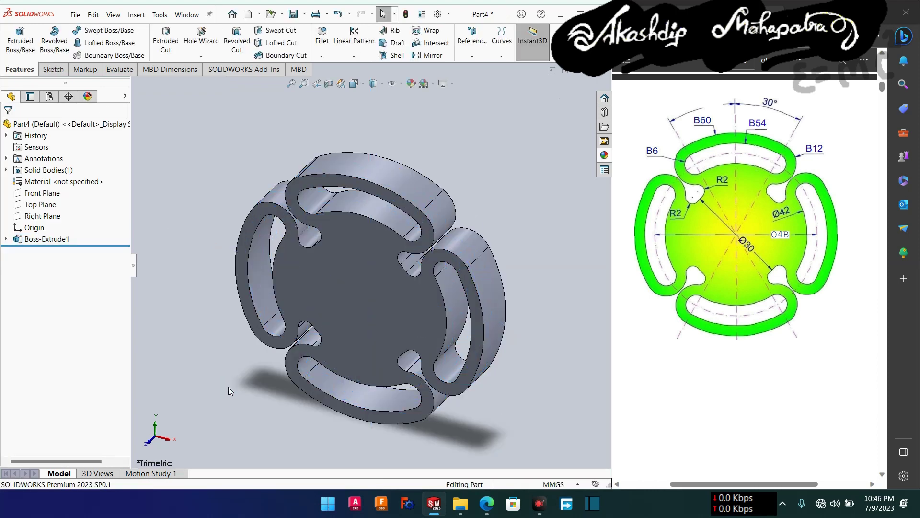
# Orbit the solid plate and show it in the Dimetric view.
pyautogui.moveTo(228, 387)
pyautogui.mouseDown(button='middle')
pyautogui.moveTo(487, 197)
pyautogui.moveTo(383, 319)
pyautogui.moveTo(312, 343)
pyautogui.mouseUp(button='middle')
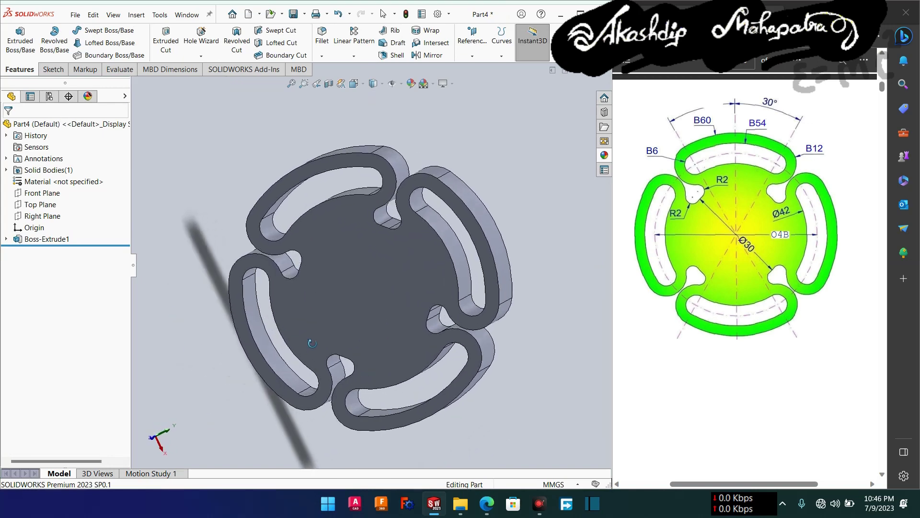
pyautogui.press('space')
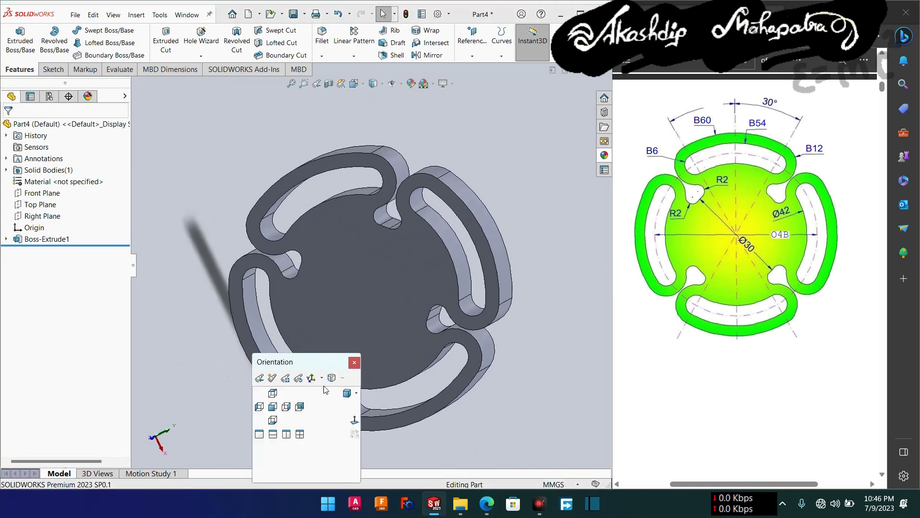
pyautogui.click(347, 393)
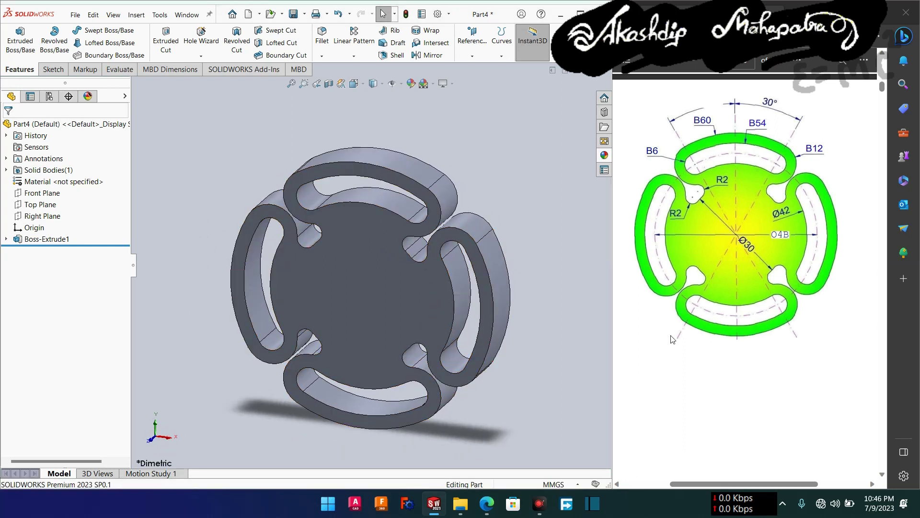
# Scroll the reference PDF back to the plate drawing.
pyautogui.scroll(-5, 681, 333)
pyautogui.scroll(-2, 691, 329)
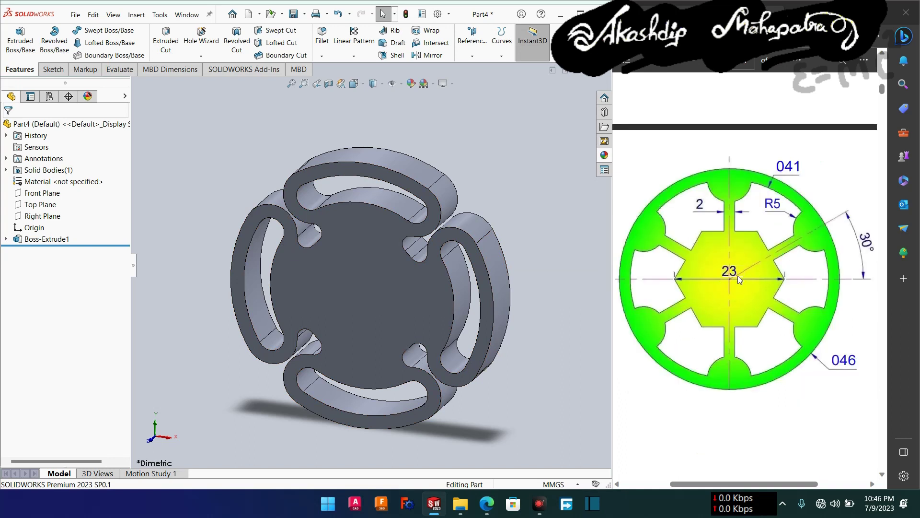
pyautogui.scroll(5, 747, 269)
pyautogui.scroll(5, 747, 269)
pyautogui.scroll(5, 748, 270)
pyautogui.scroll(5, 749, 273)
pyautogui.scroll(5, 749, 274)
pyautogui.scroll(5, 749, 273)
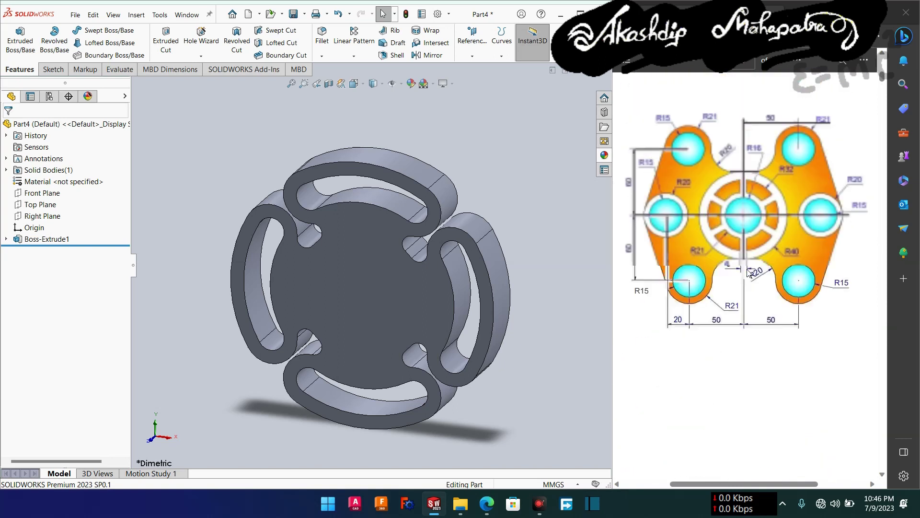
pyautogui.scroll(3, 749, 273)
pyautogui.scroll(-5, 716, 308)
pyautogui.scroll(-5, 716, 308)
pyautogui.scroll(-5, 716, 308)
pyautogui.scroll(-5, 716, 308)
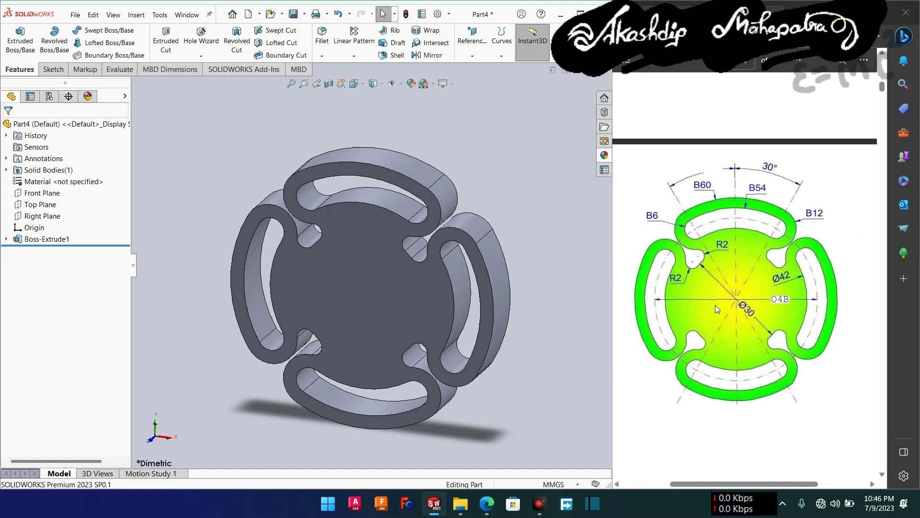